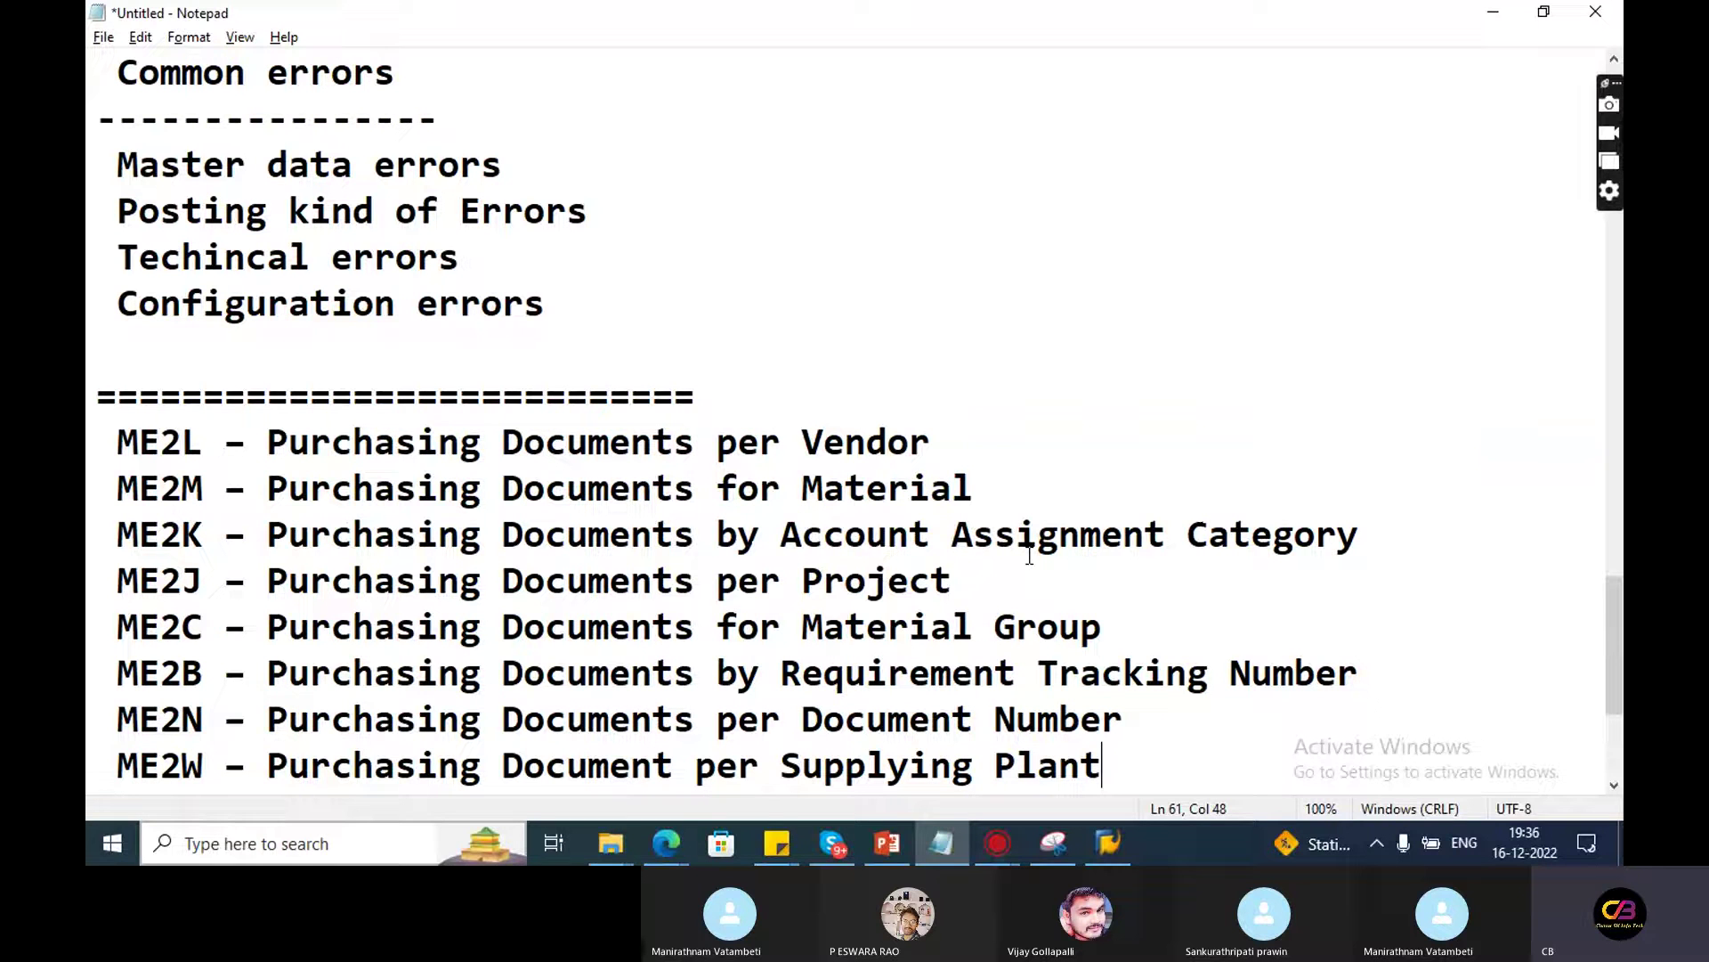
# Add the heading "Purchase Reports" on its own line above the separator over the ME2L to ME2W list
pyautogui.click(172, 374)
pyautogui.click(96, 383)
pyautogui.press('Return')
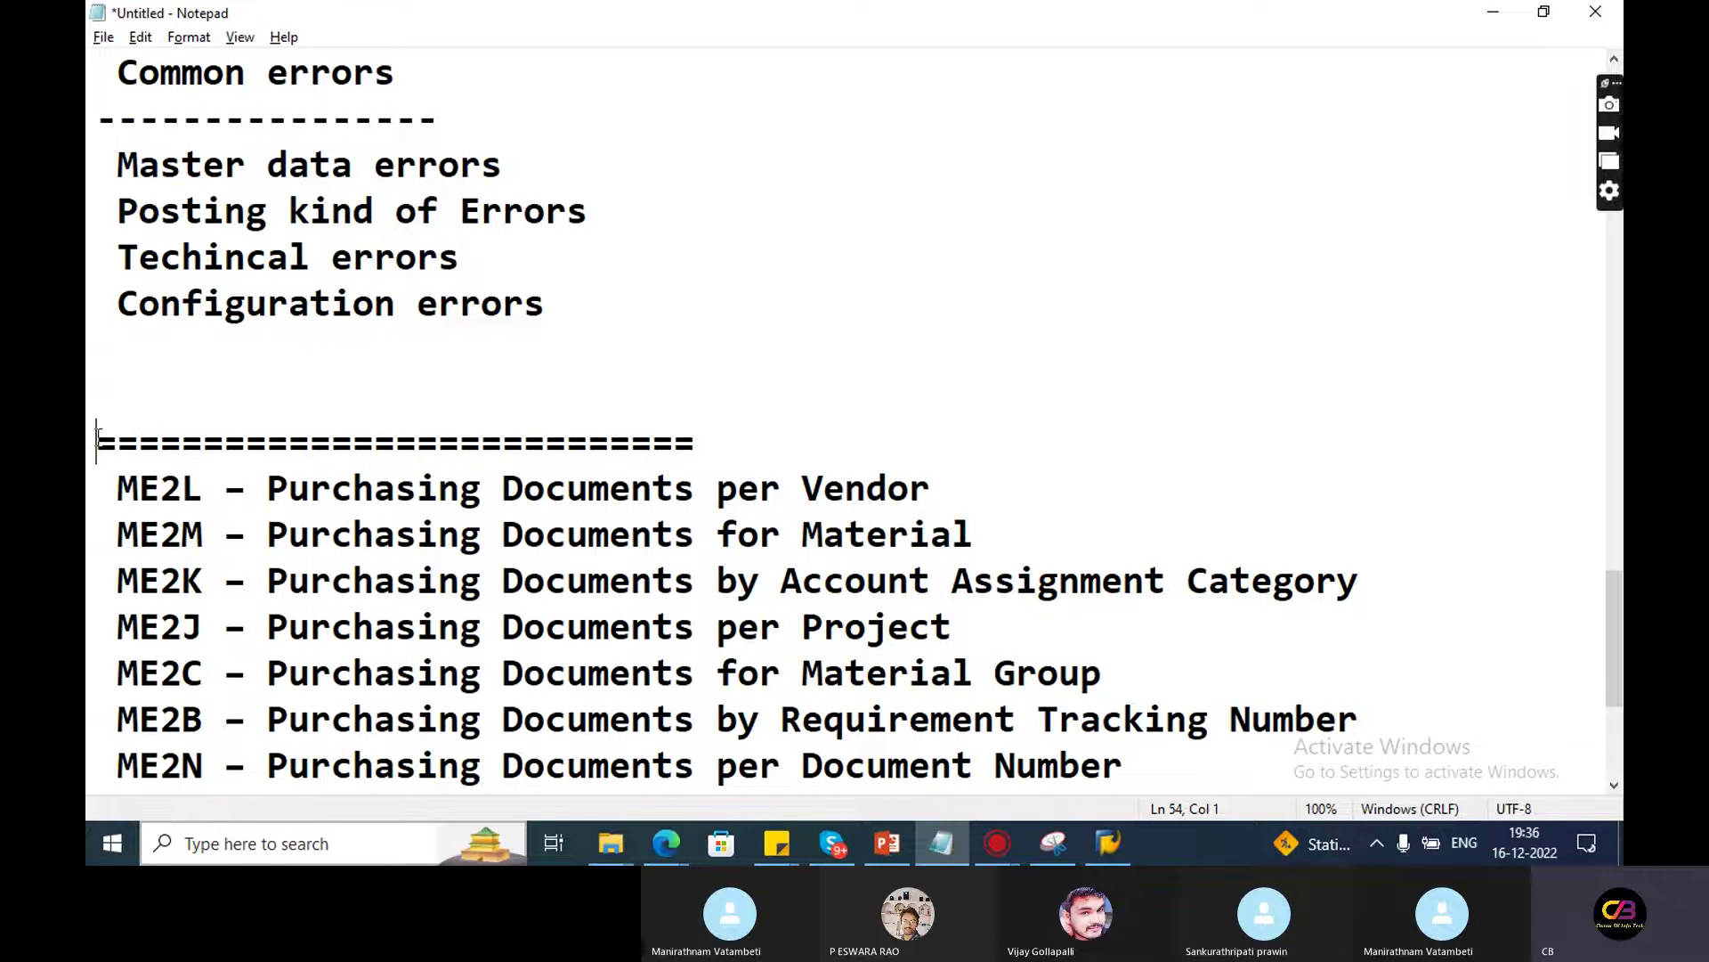
pyautogui.click(131, 384)
pyautogui.write('Purcha')
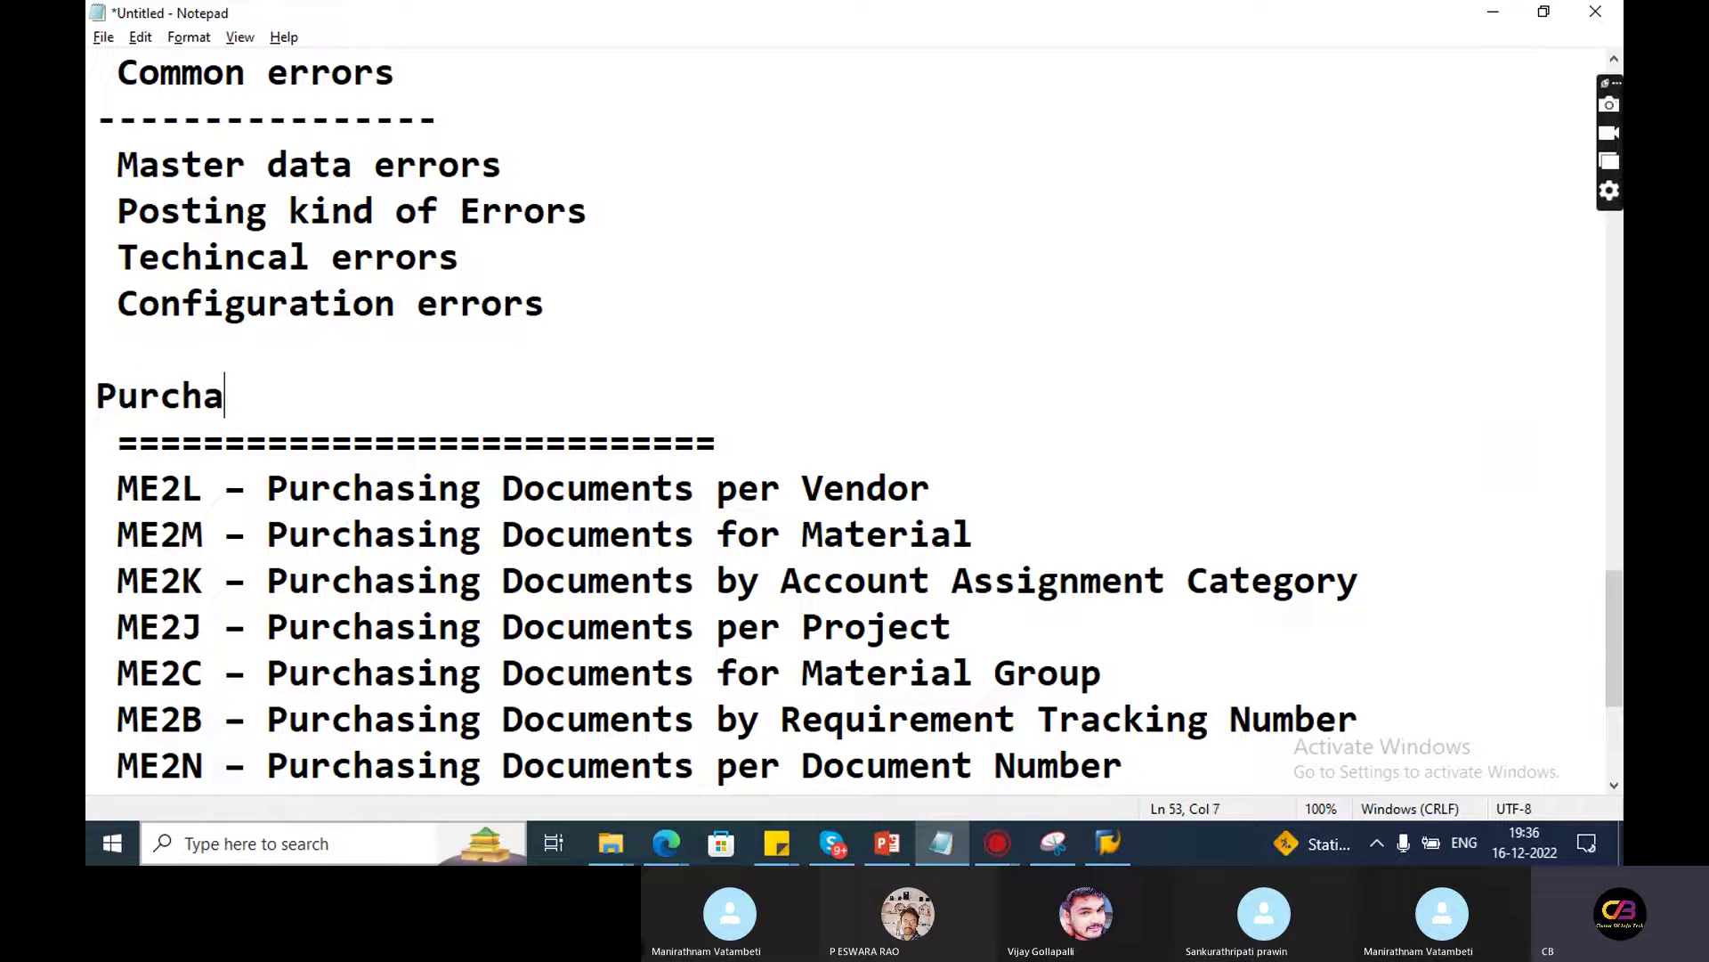
pyautogui.write('se Reports')
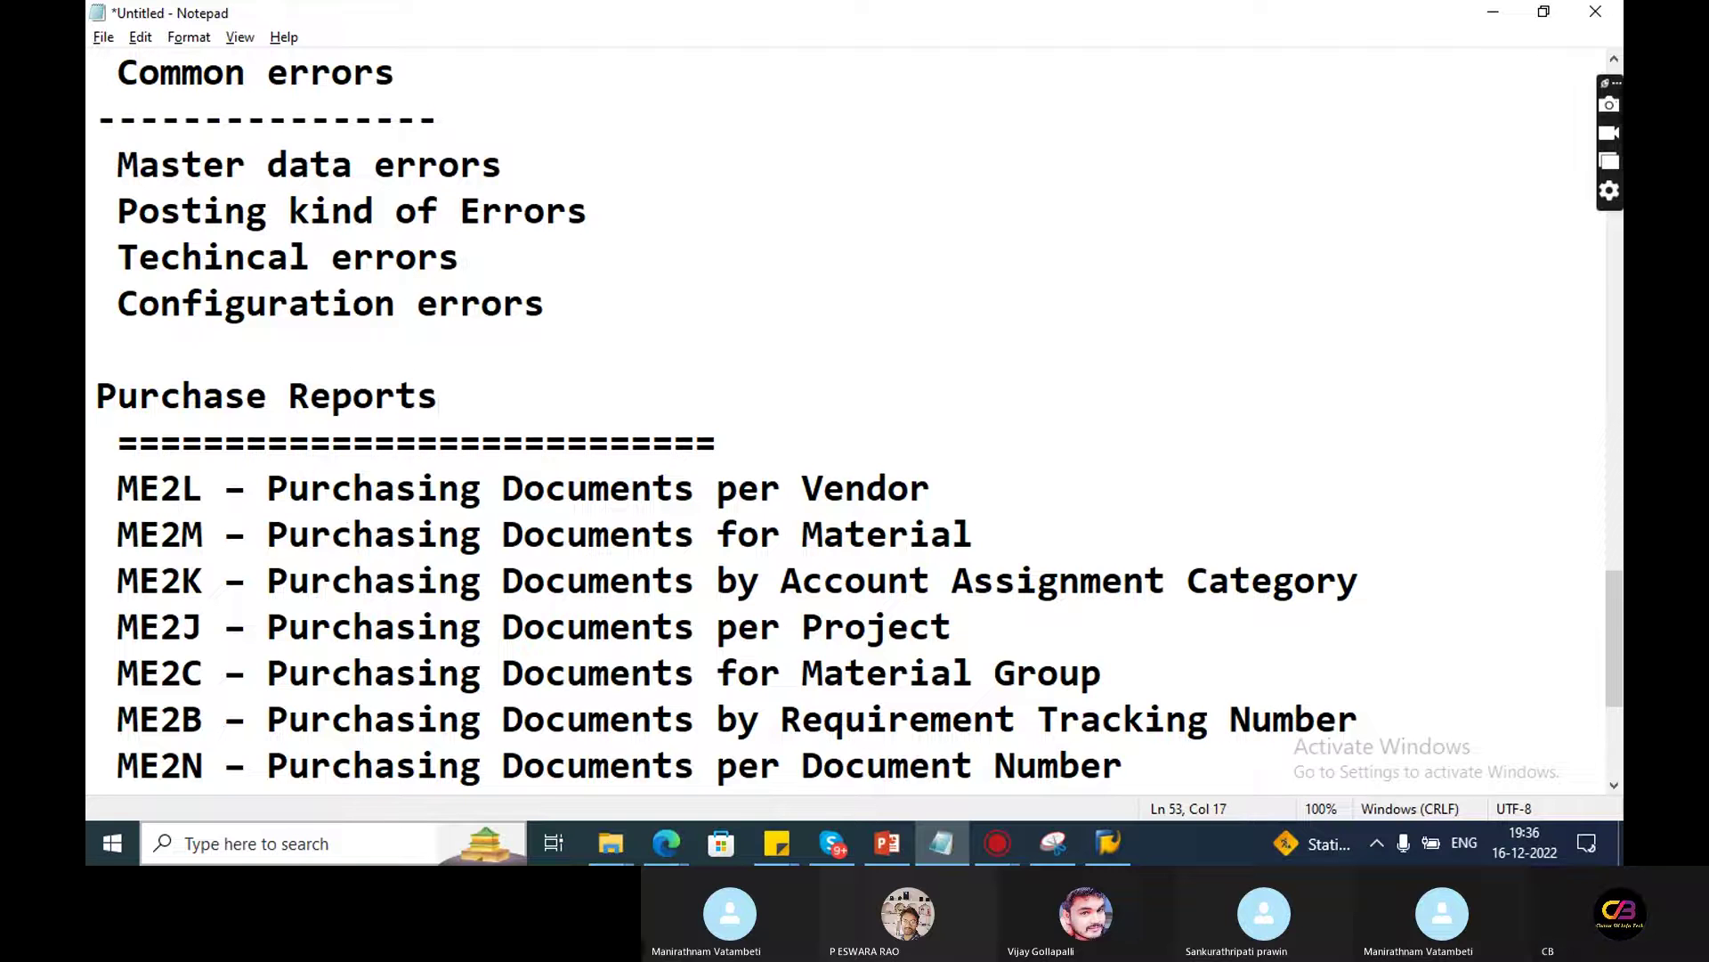
pyautogui.moveTo(1616, 608); pyautogui.dragTo(1618, 646)
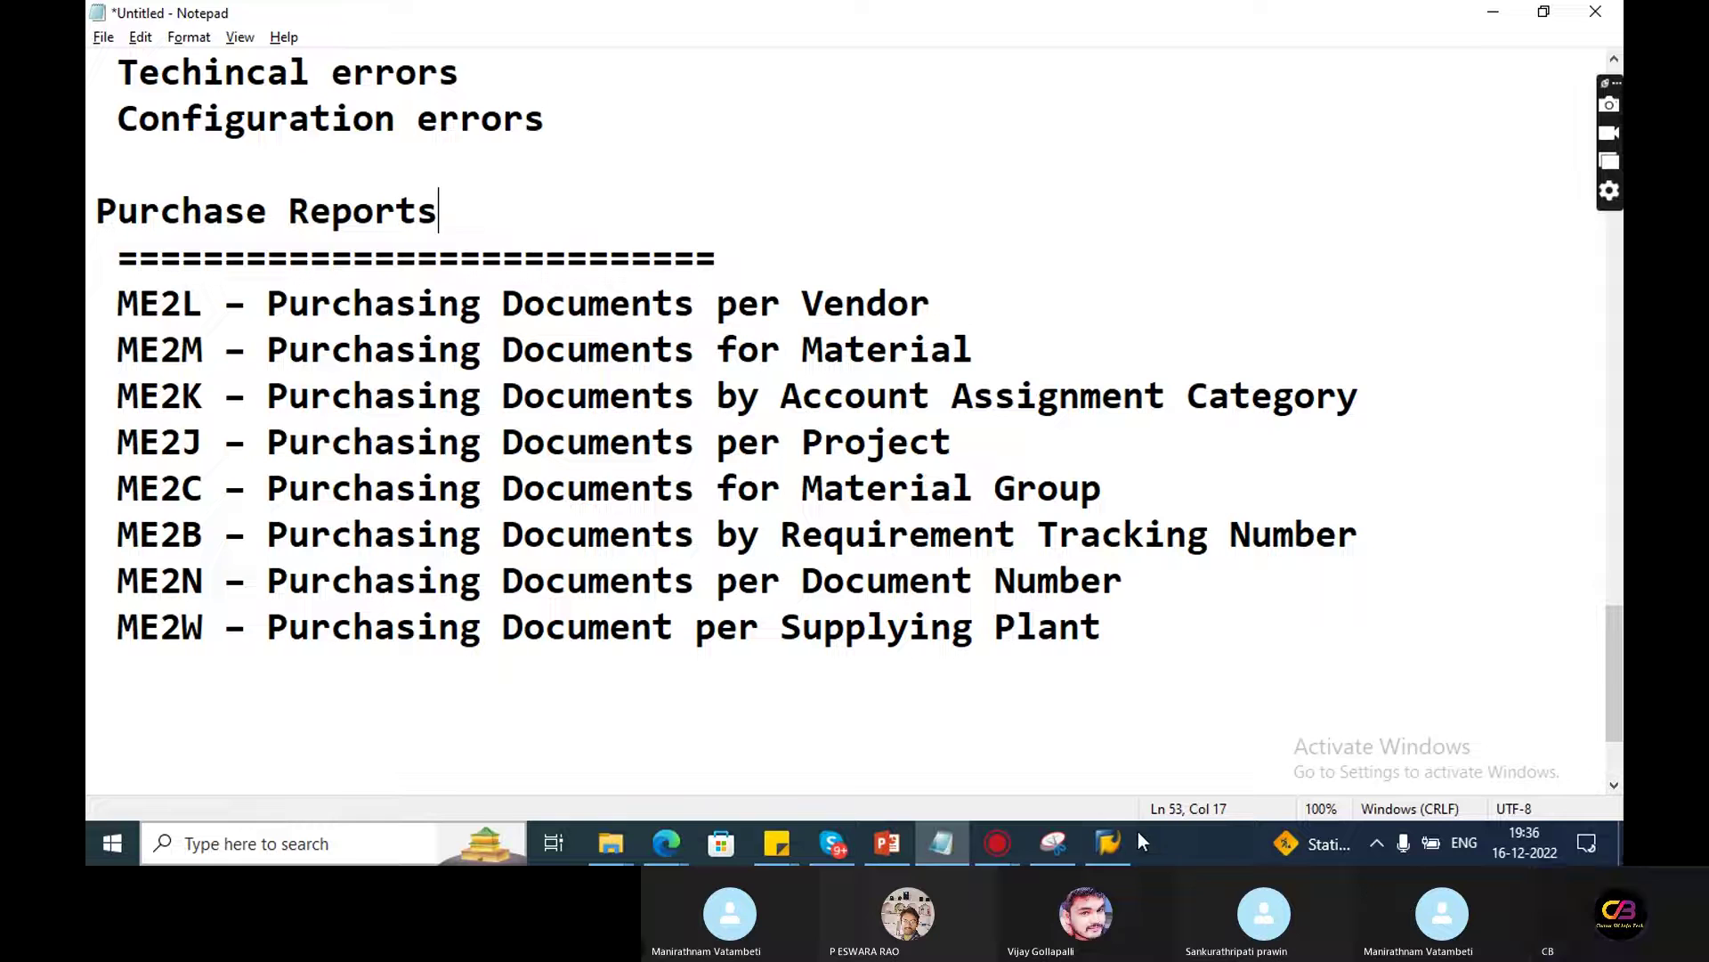
# Switch to SAP Logon, open the 183.82.101.37 connection and enter the user ID on the logon screen
pyautogui.click(1111, 840)
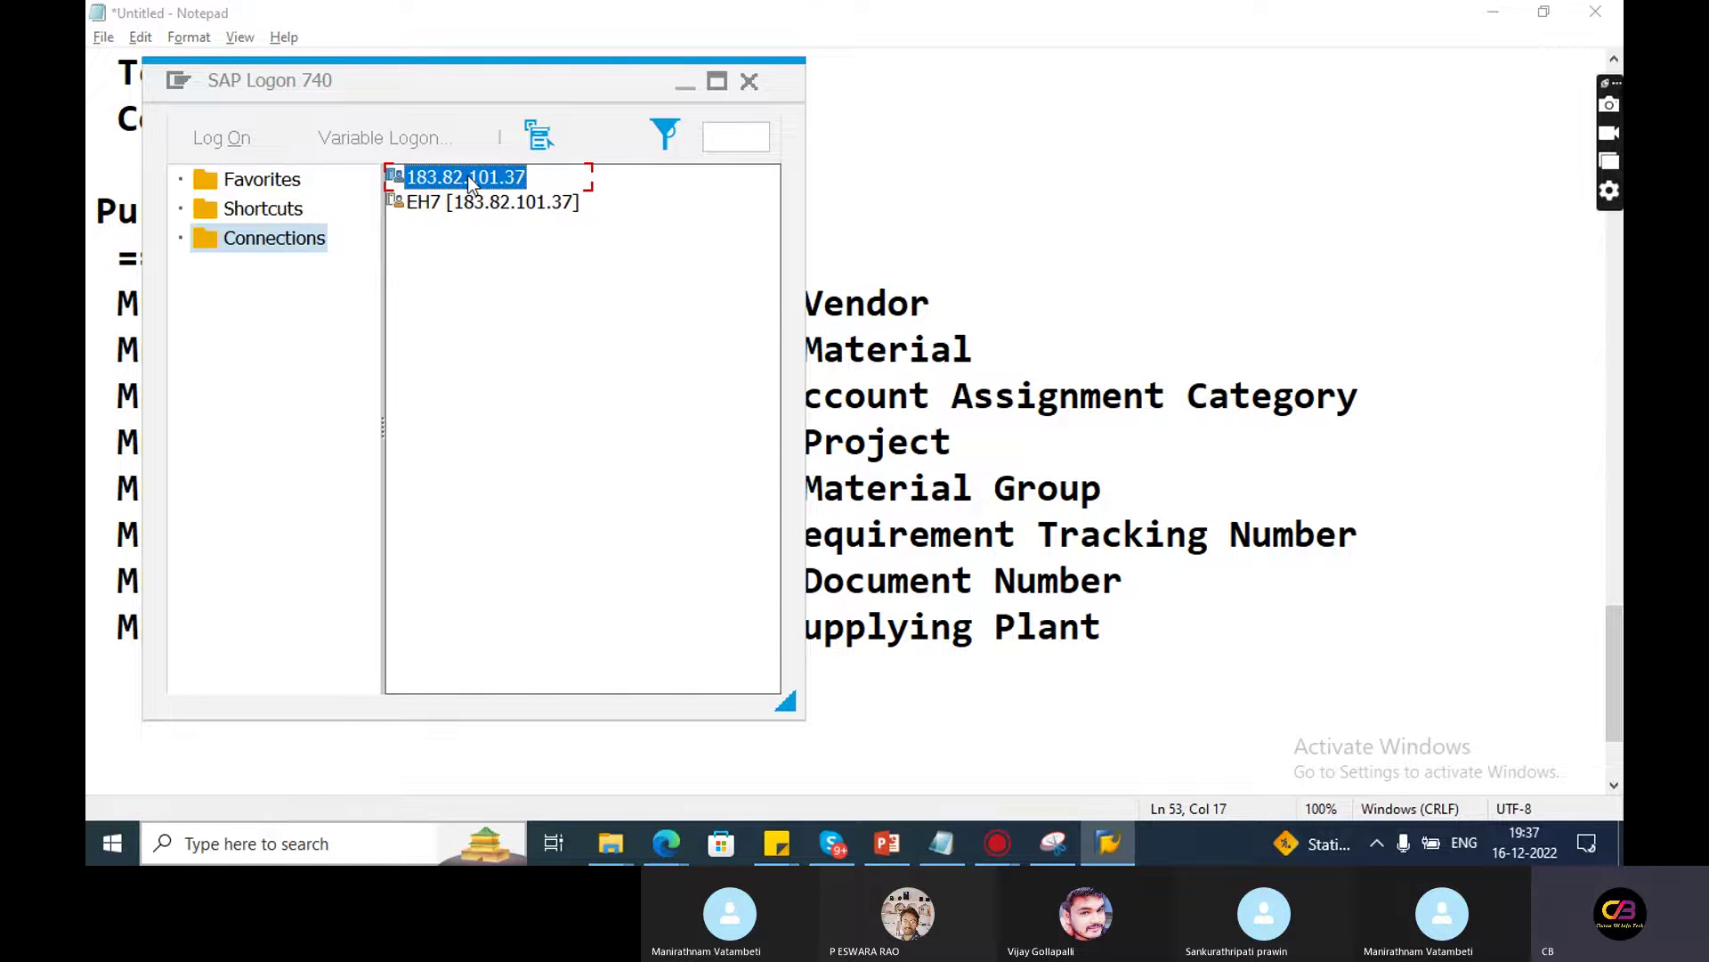
pyautogui.doubleClick(468, 177)
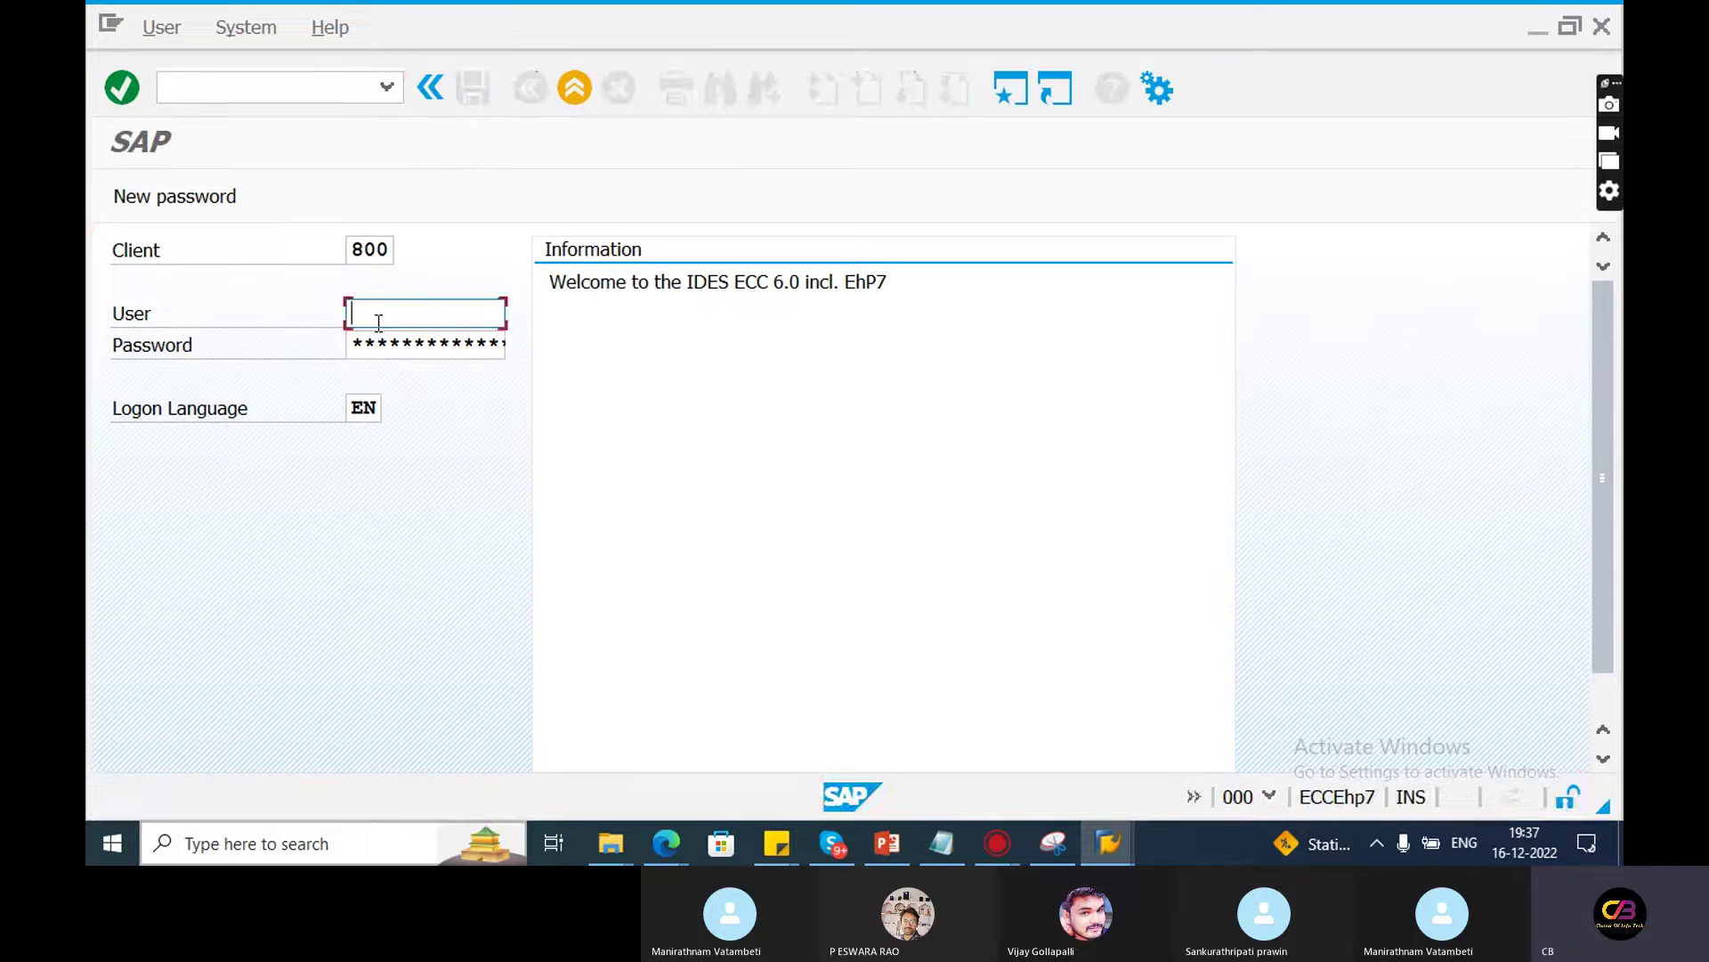
pyautogui.click(378, 322)
pyautogui.click(401, 343)
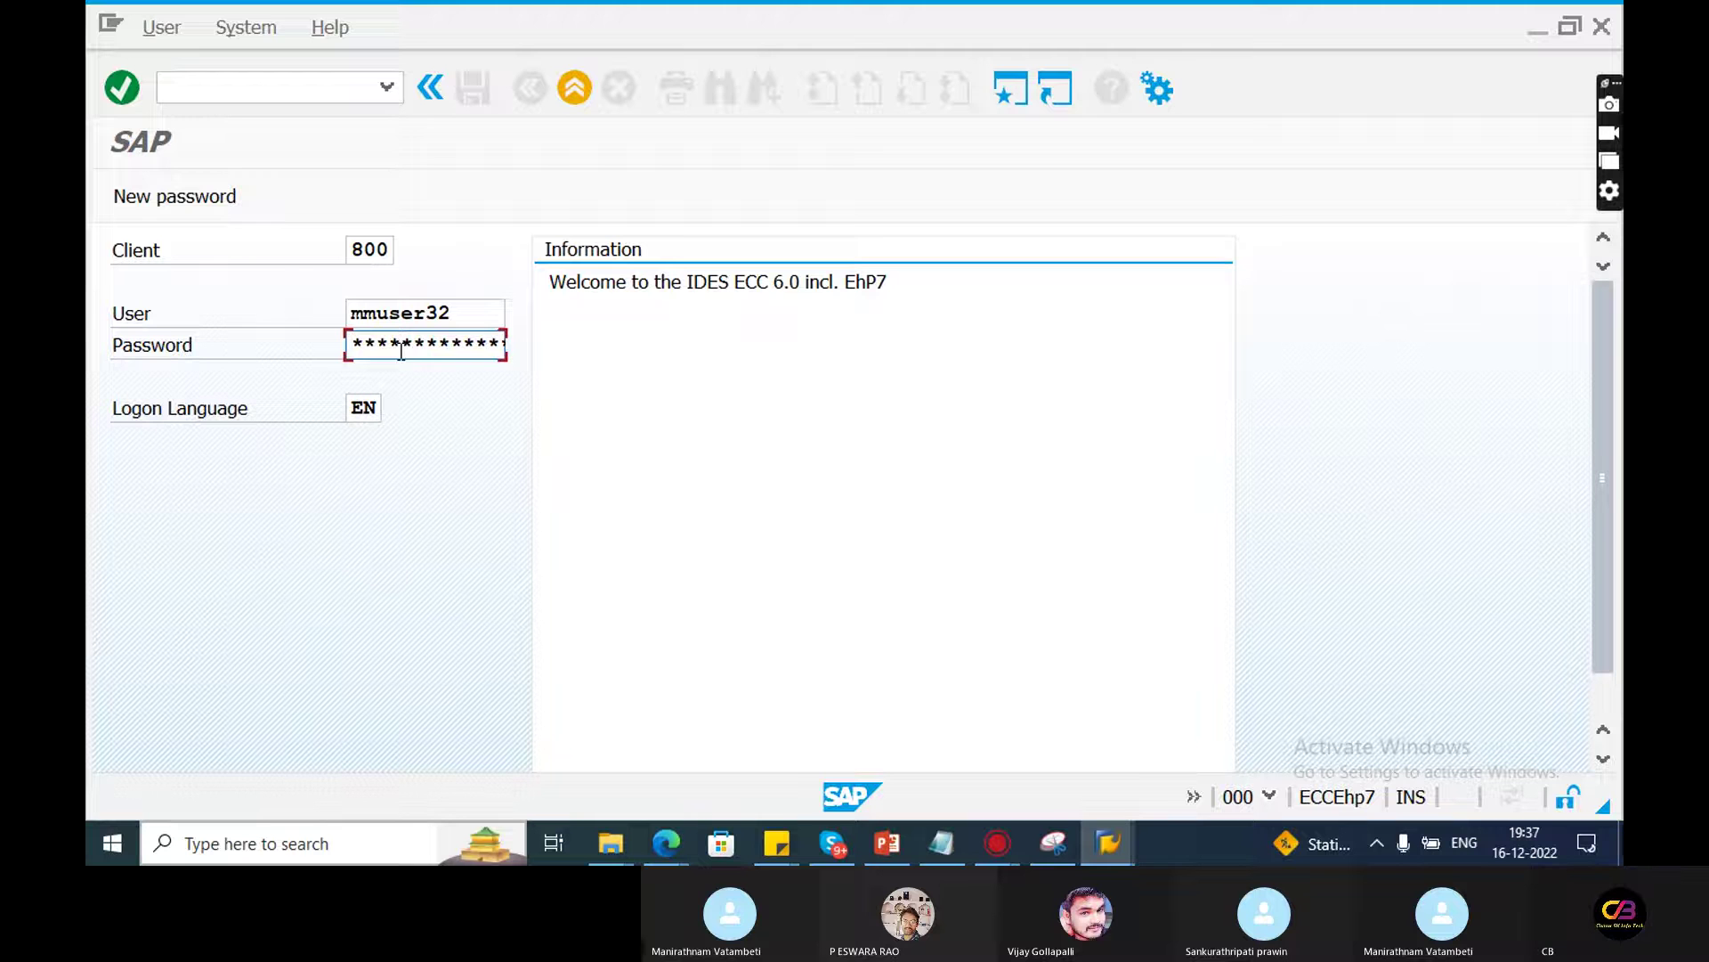
# Fill in the account password from the Sticky Notes entry and log on, ending any other logons in the system
pyautogui.click(767, 844)
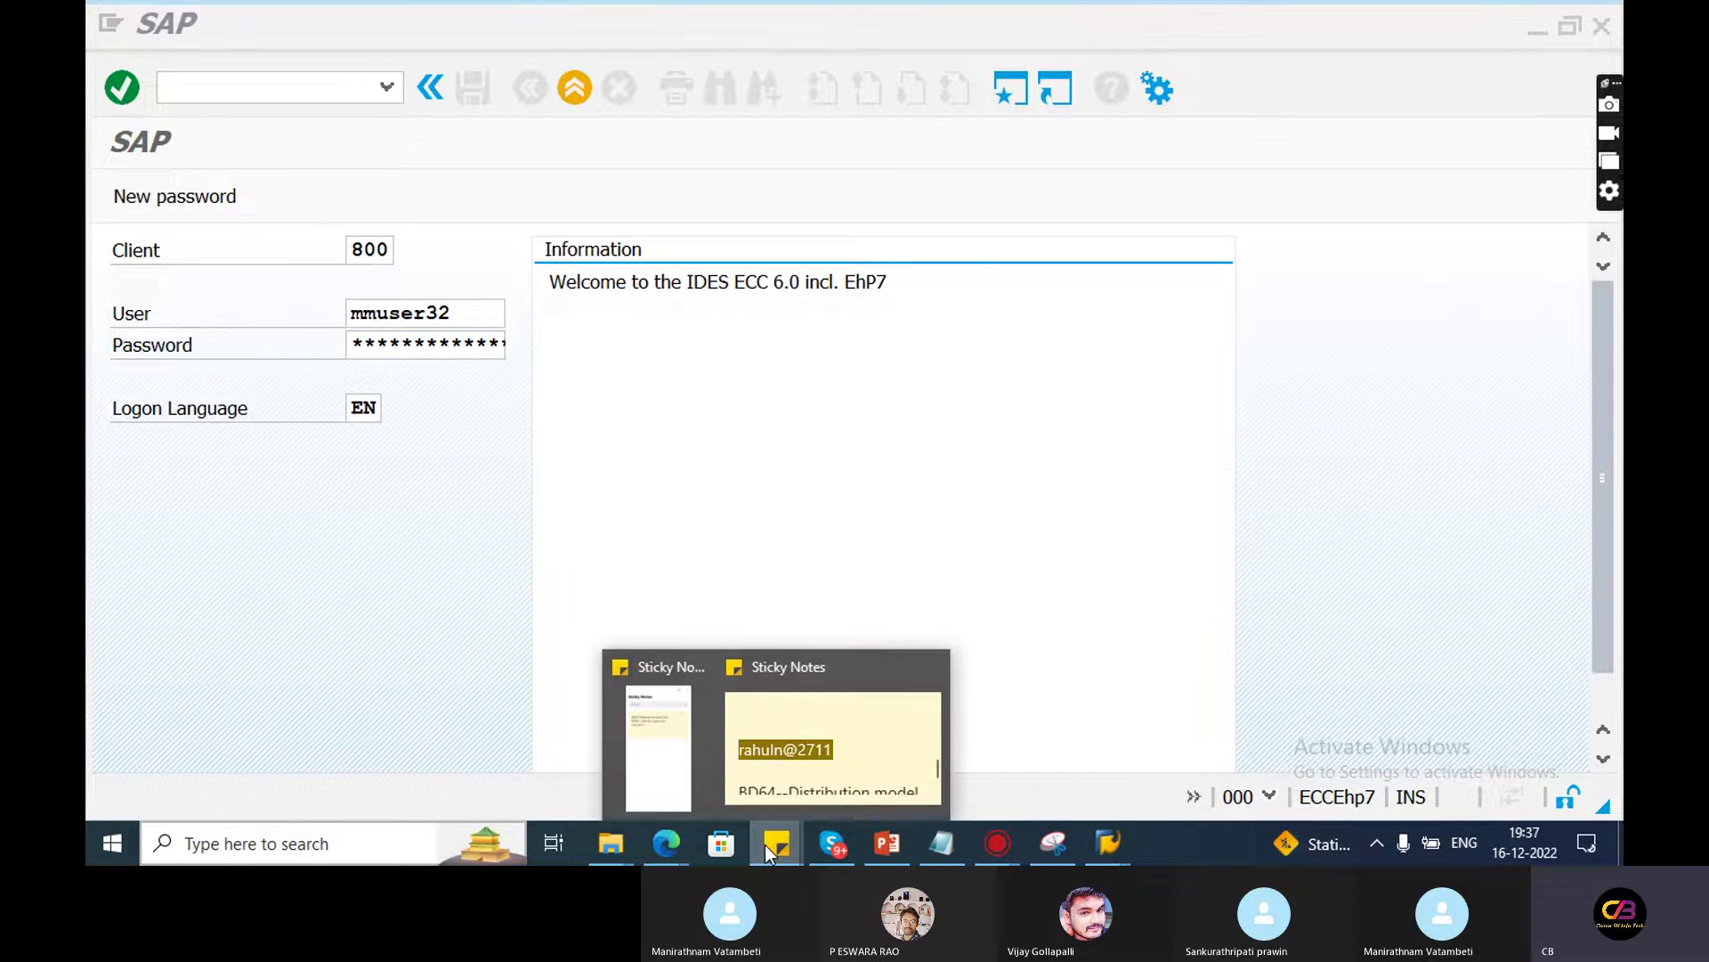
pyautogui.click(847, 732)
pyautogui.click(799, 142)
pyautogui.moveTo(799, 143); pyautogui.dragTo(660, 145)
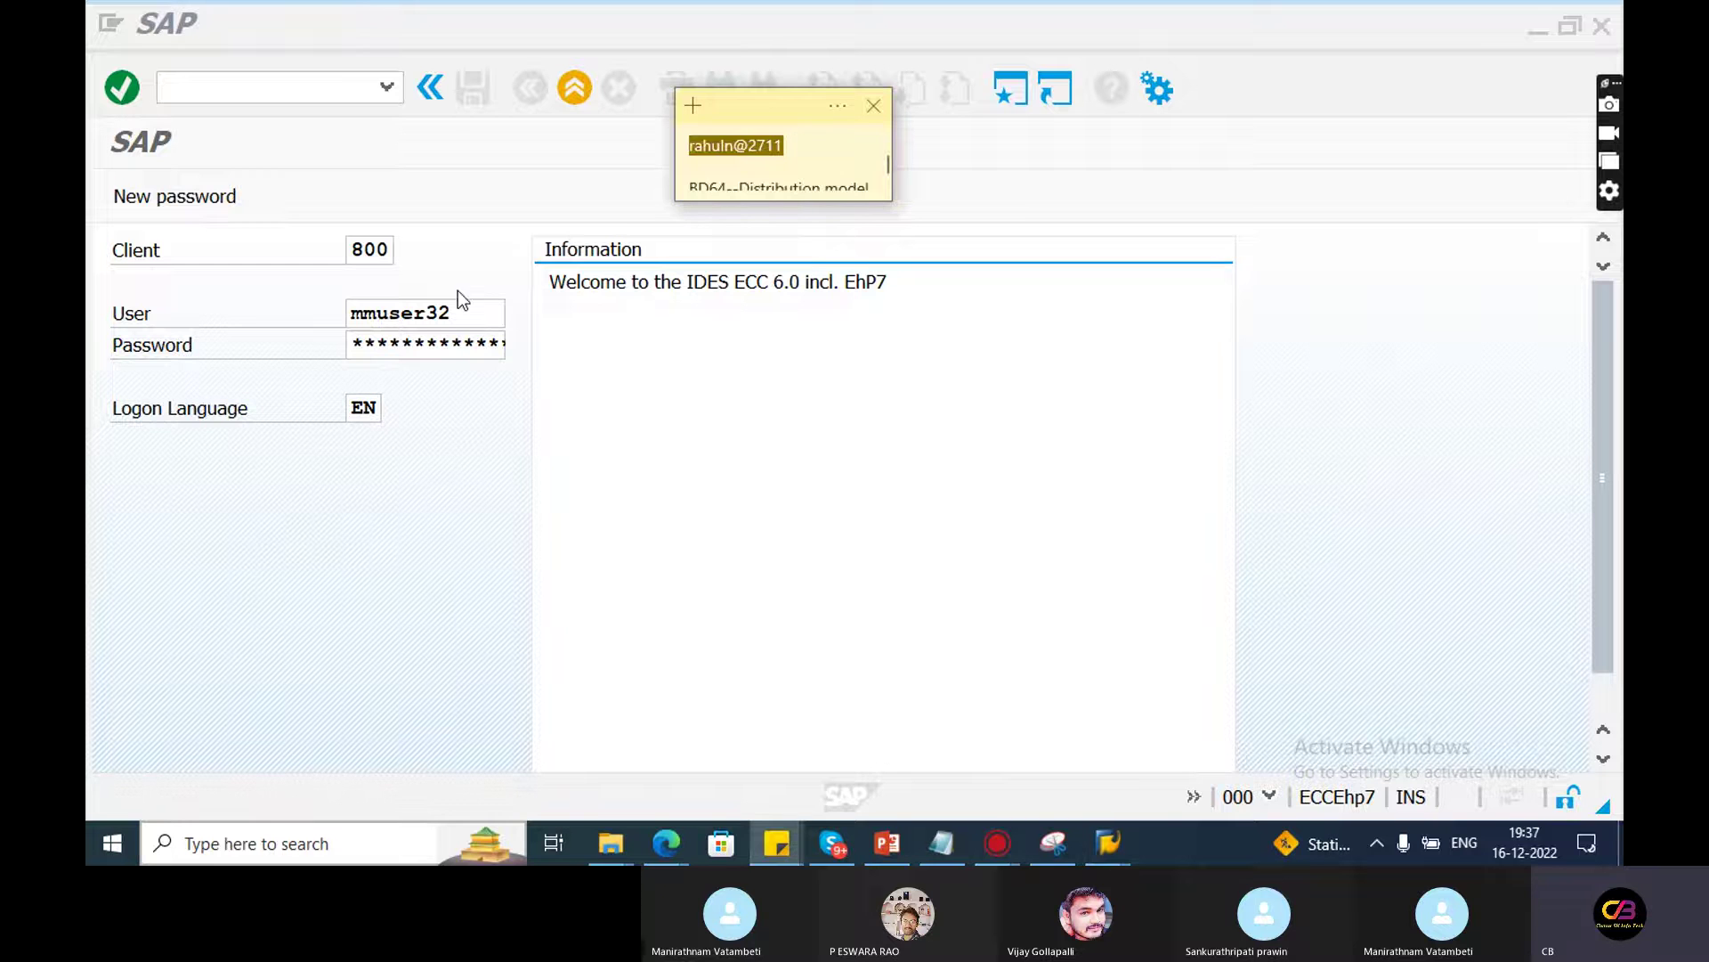
pyautogui.click(415, 349)
pyautogui.press('Return')
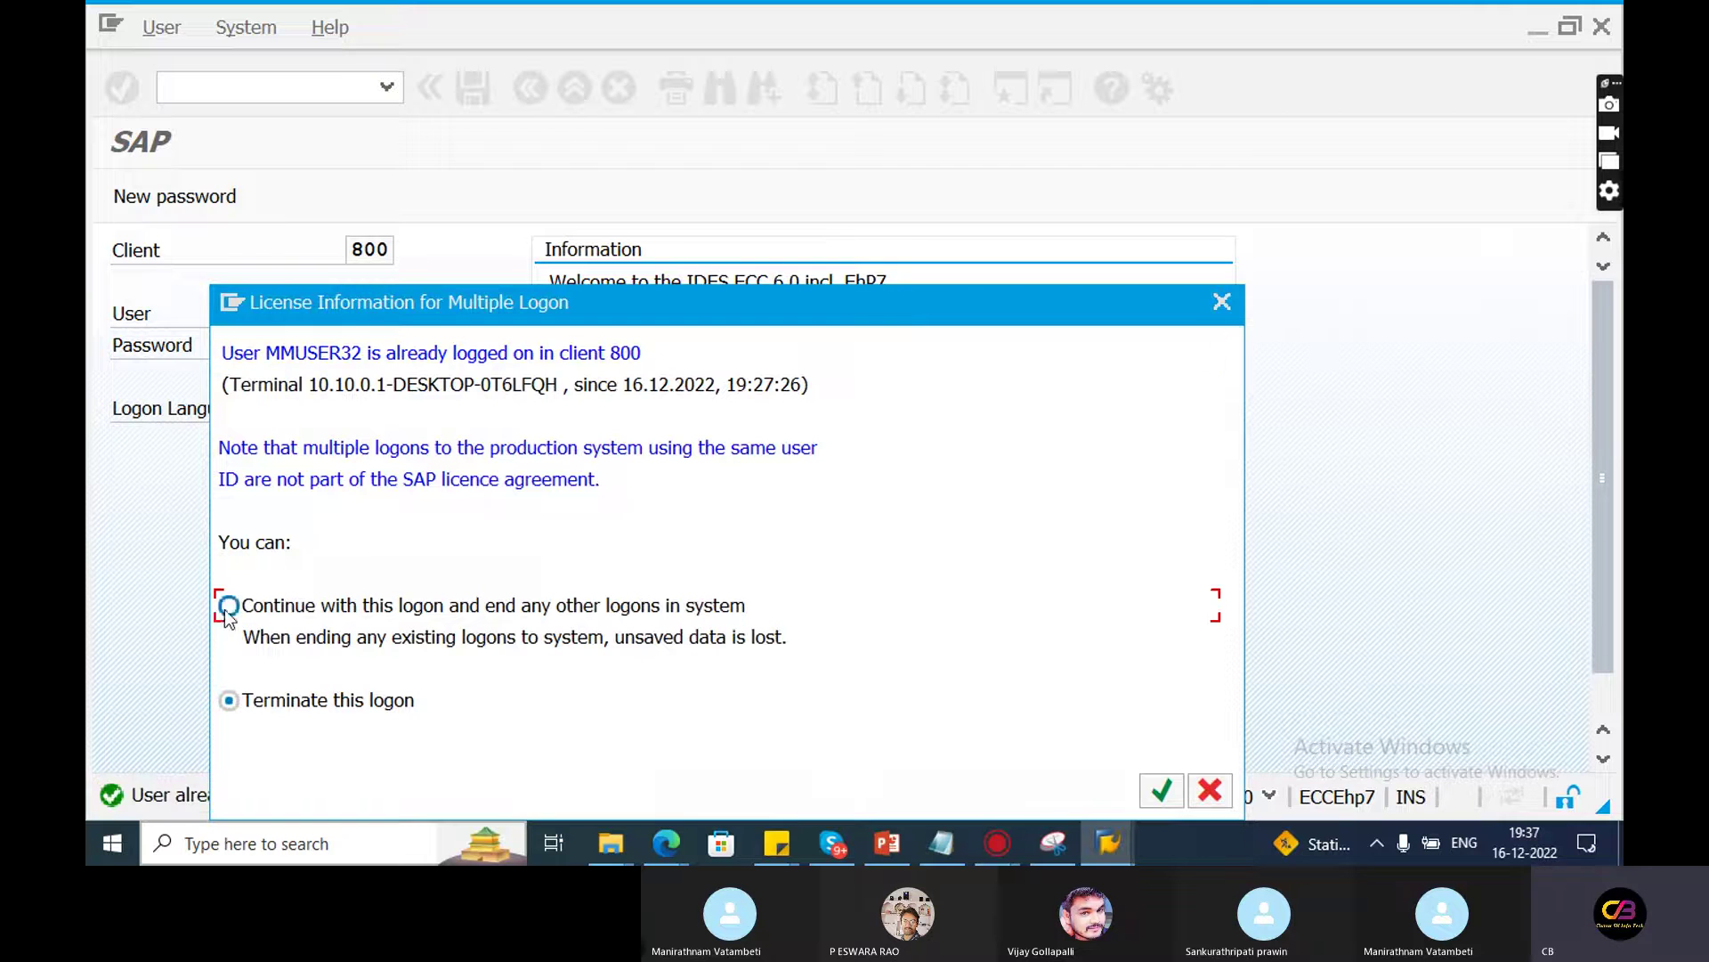
pyautogui.click(228, 606)
pyautogui.click(1146, 790)
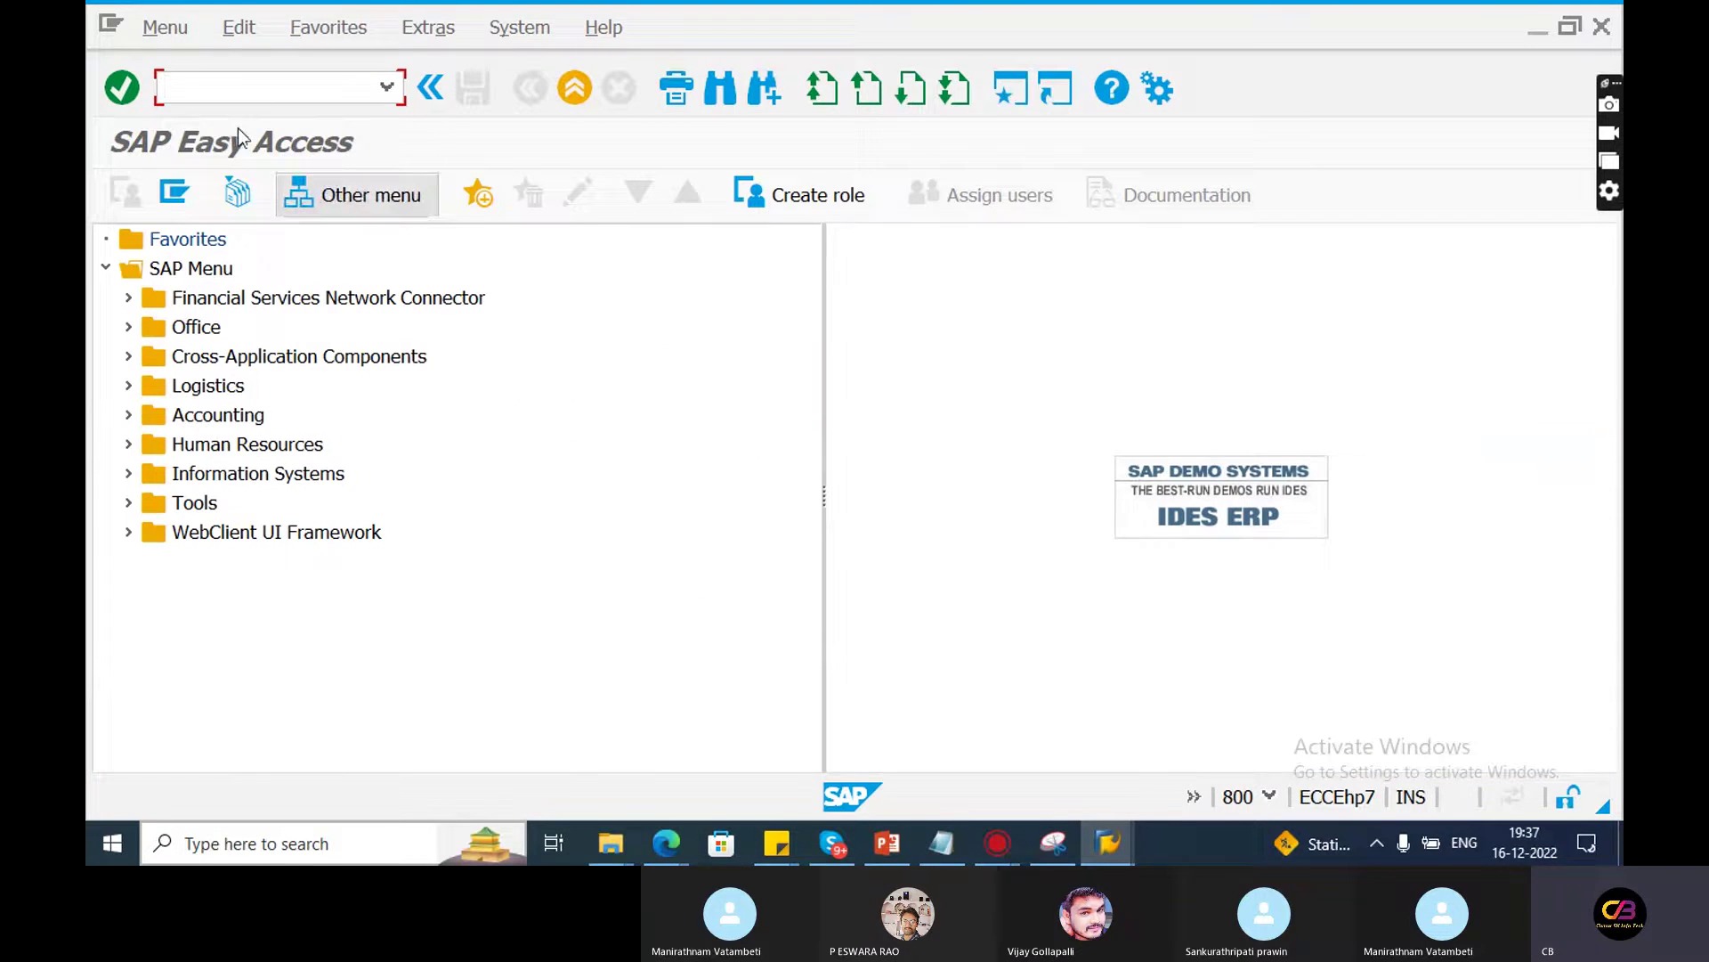
# Copy the code ME2L from the Purchase Reports list in Notepad and start that transaction in SAP
pyautogui.click(943, 828)
pyautogui.click(197, 304)
pyautogui.moveTo(196, 304); pyautogui.dragTo(124, 319)
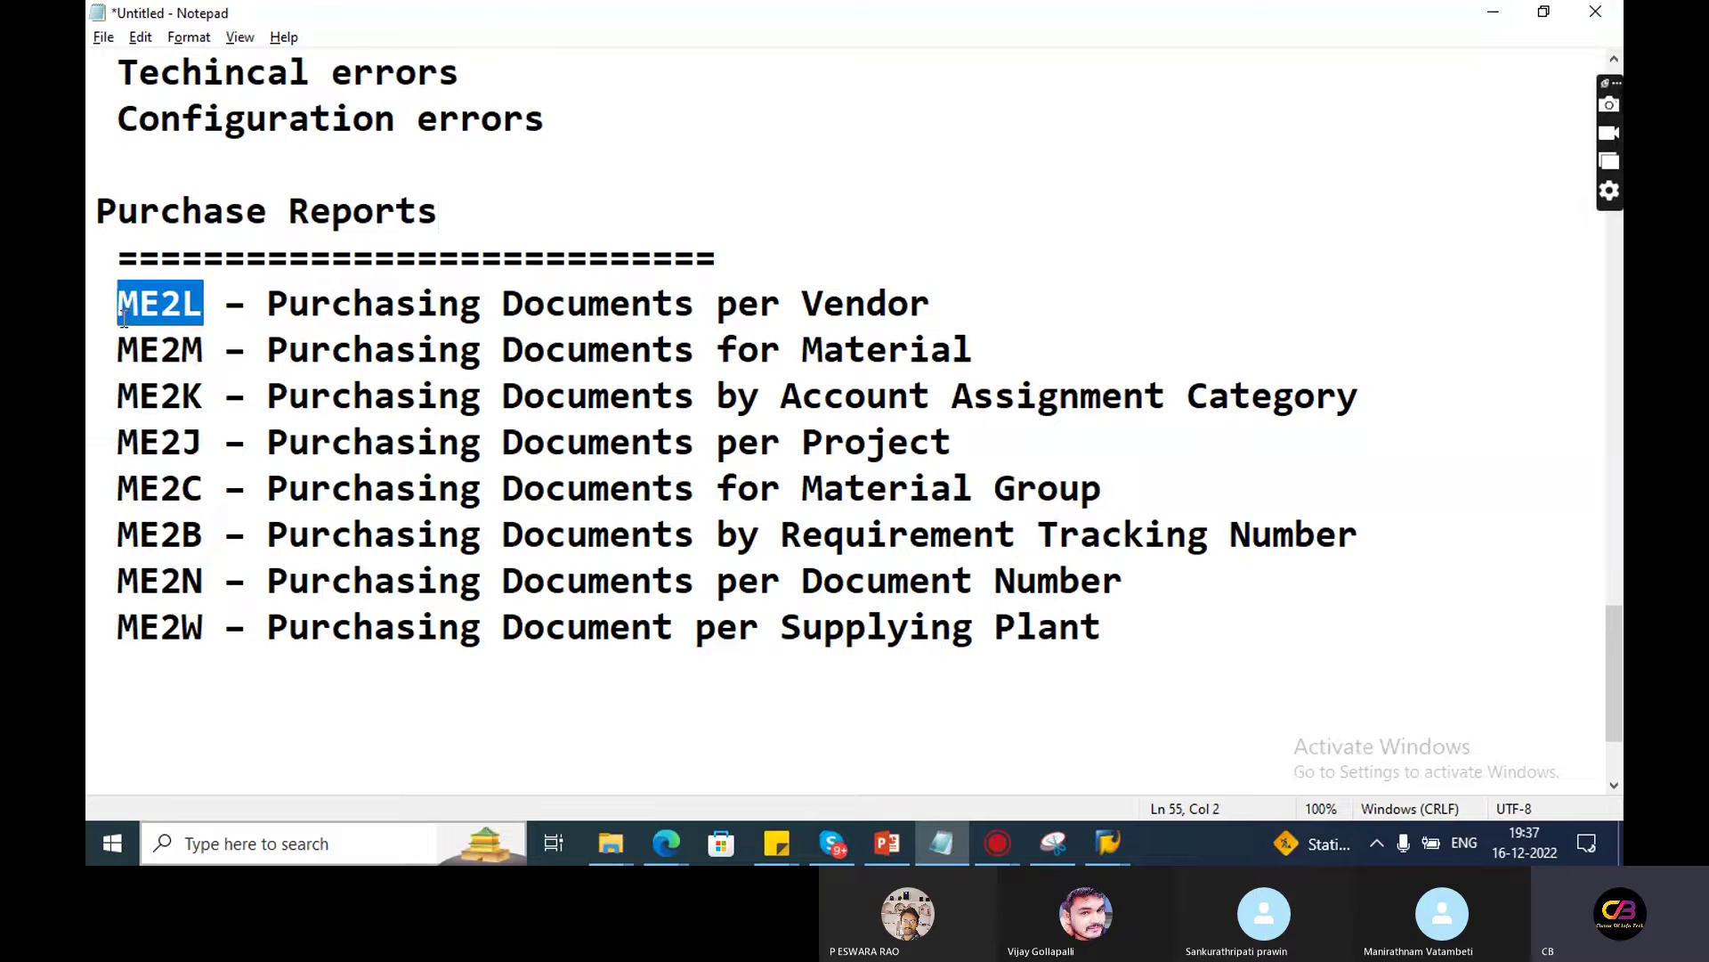
pyautogui.hotkey('ctrl', 'c')
pyautogui.hotkey('alt', 'Tab')
pyautogui.hotkey('ctrl', 'v')
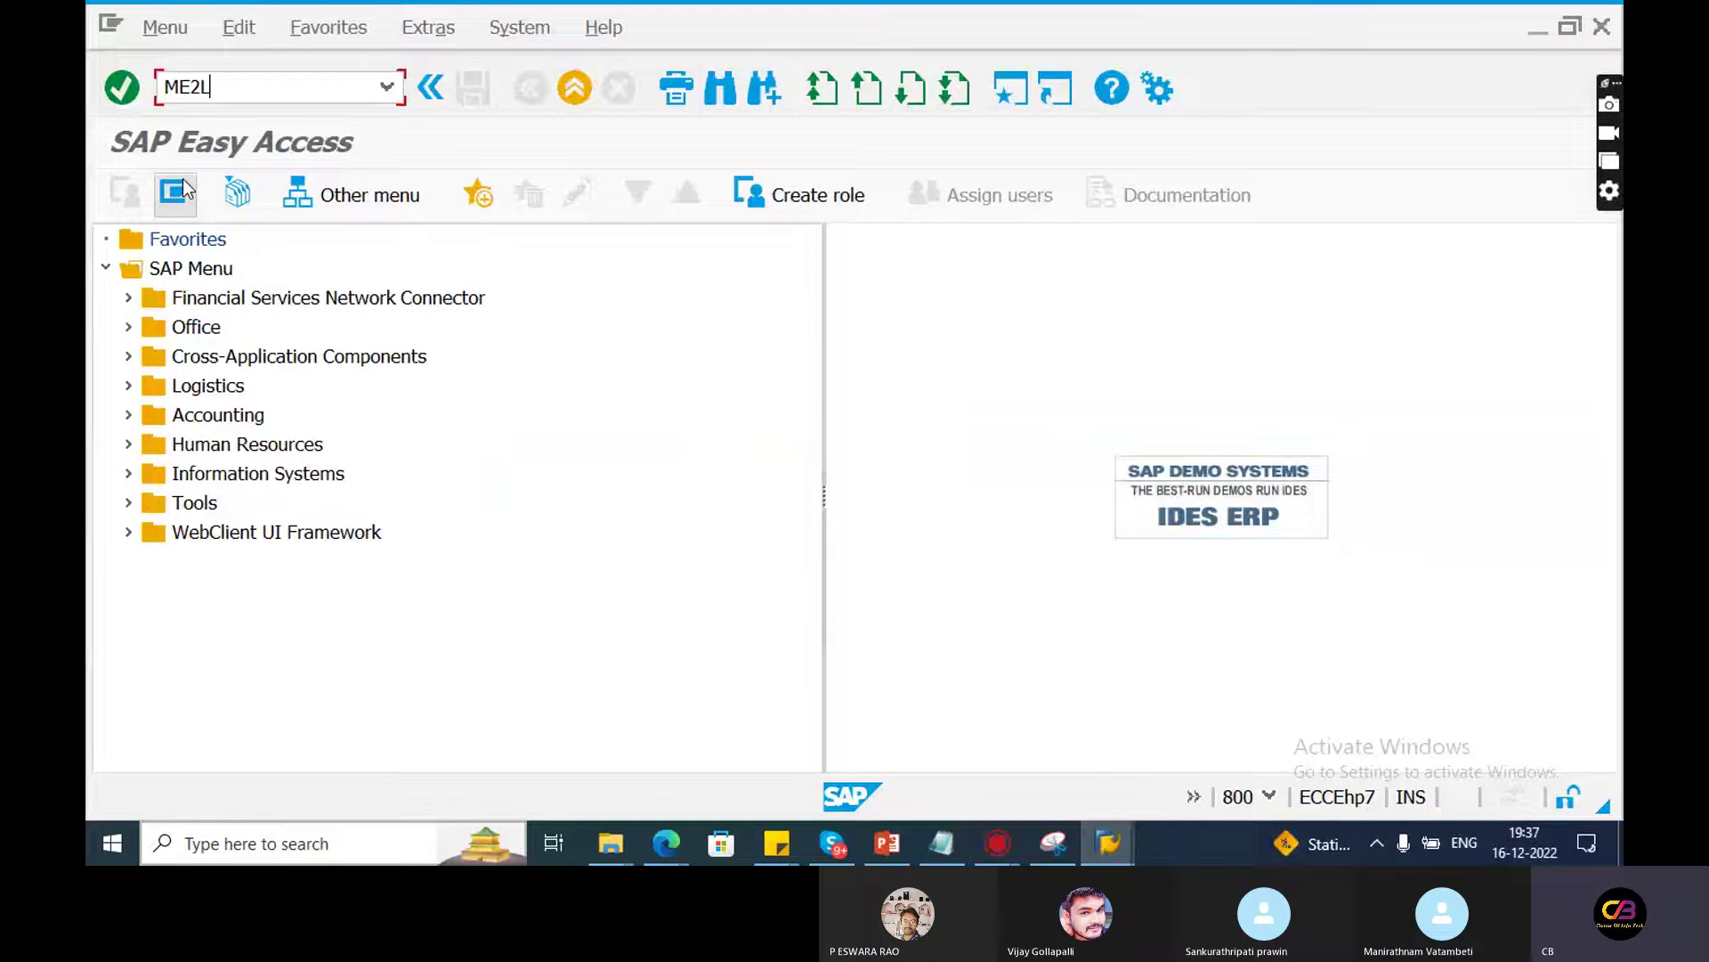
pyautogui.press('Return')
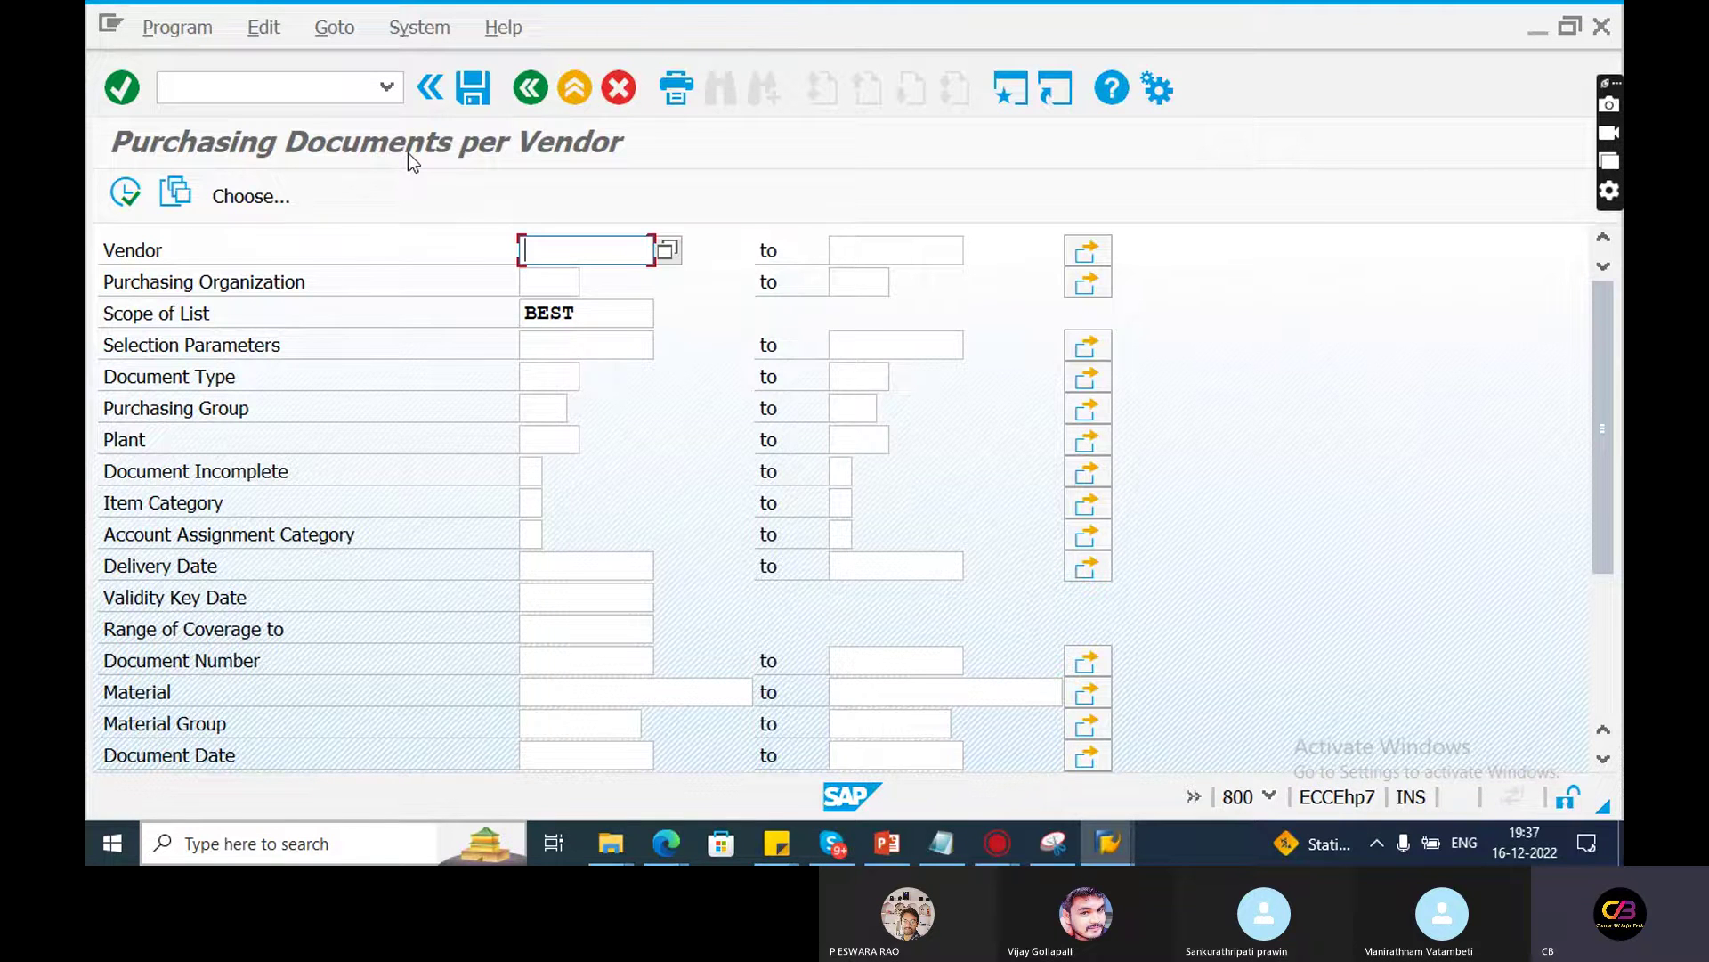
# Set the plant to VEDD and run the Purchasing Documents per Vendor report
pyautogui.click(595, 334)
pyautogui.click(543, 439)
pyautogui.write('VED')
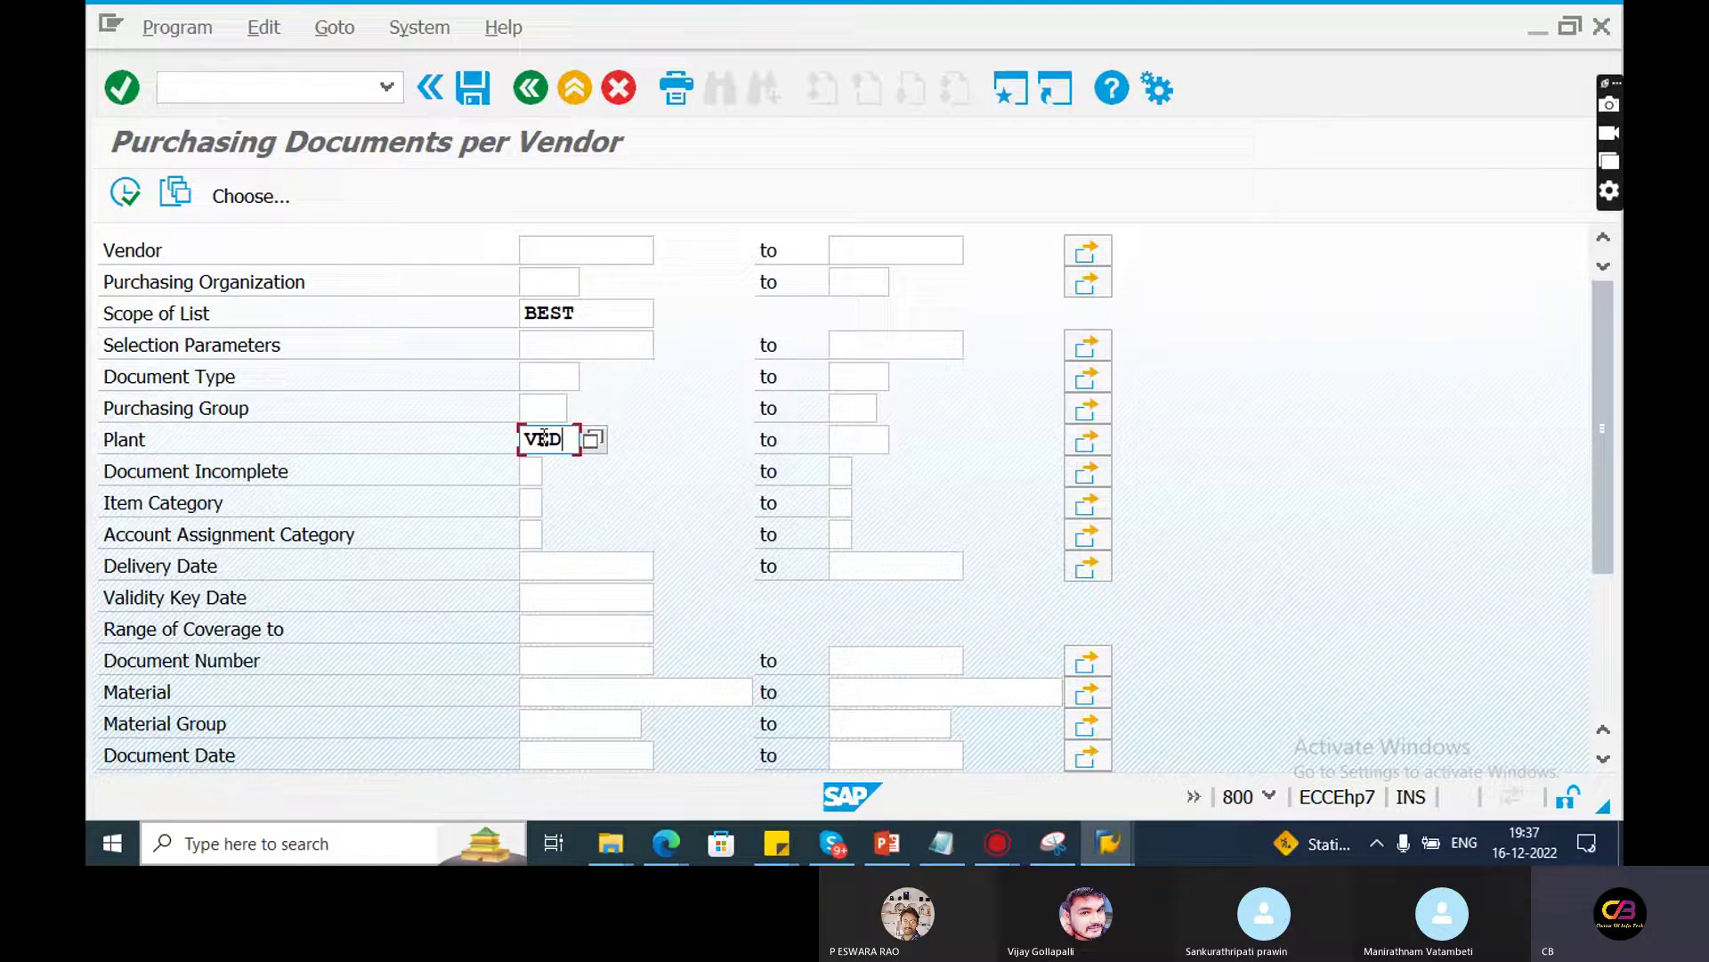
pyautogui.write('D')
pyautogui.moveTo(1606, 574); pyautogui.dragTo(1606, 494)
pyautogui.click(128, 192)
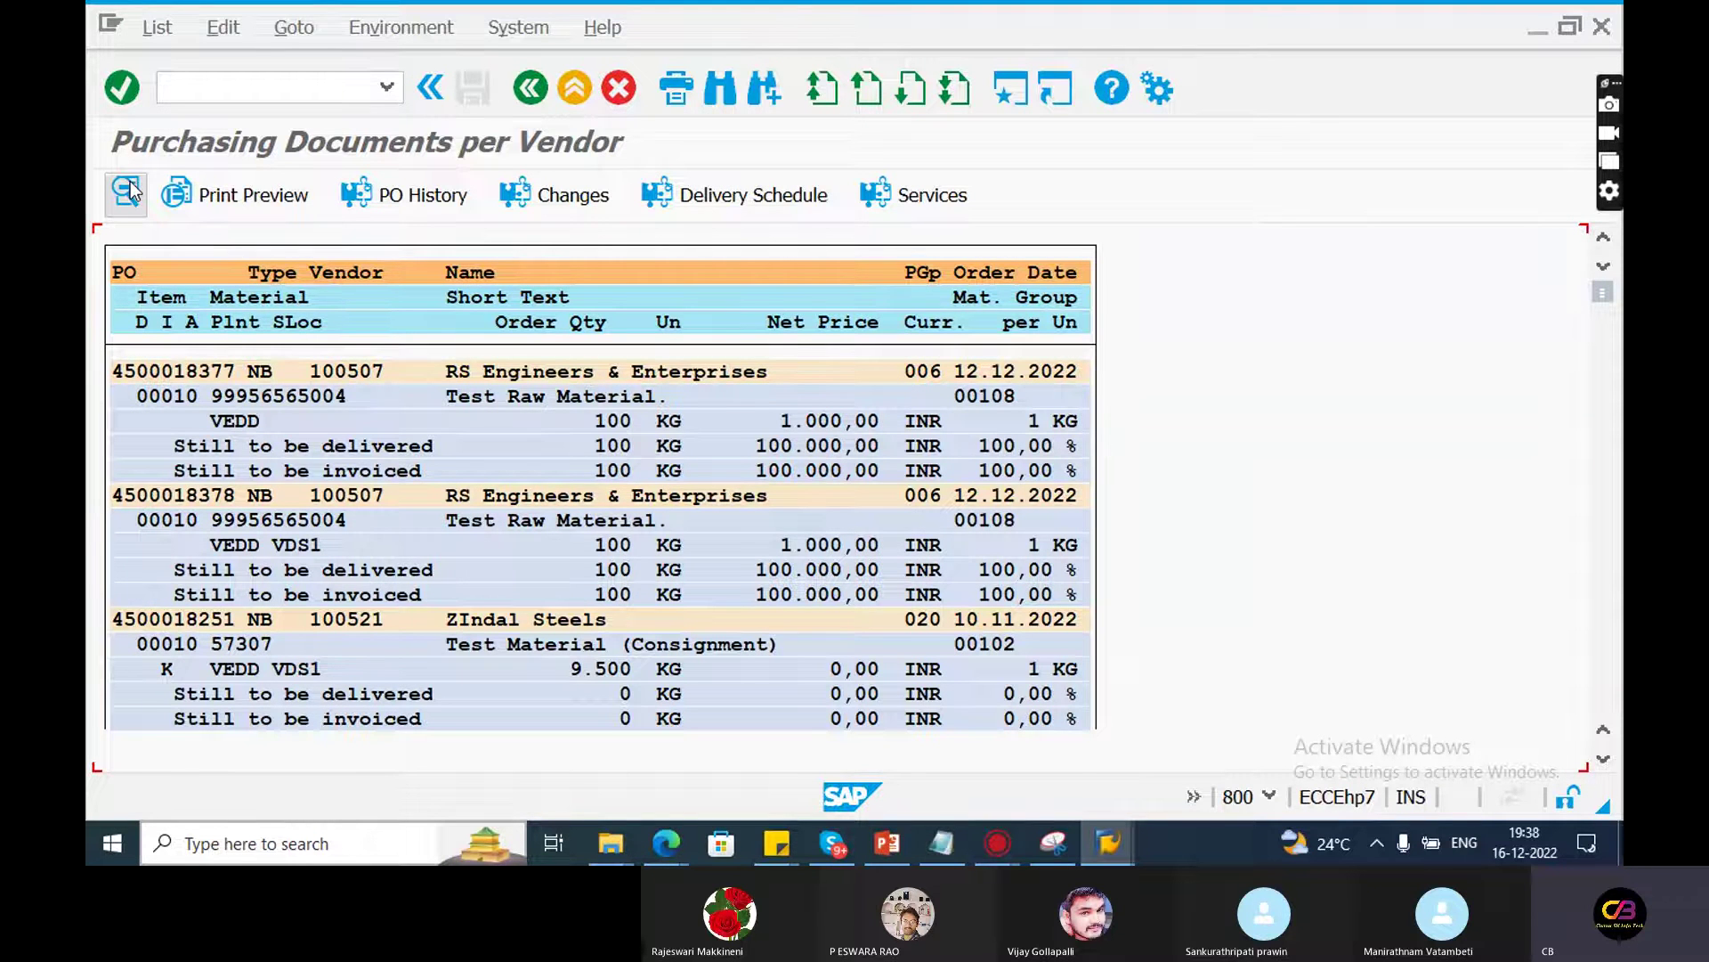
# Try to show the PO history from the header line of the first purchase order
pyautogui.click(191, 376)
pyautogui.click(436, 203)
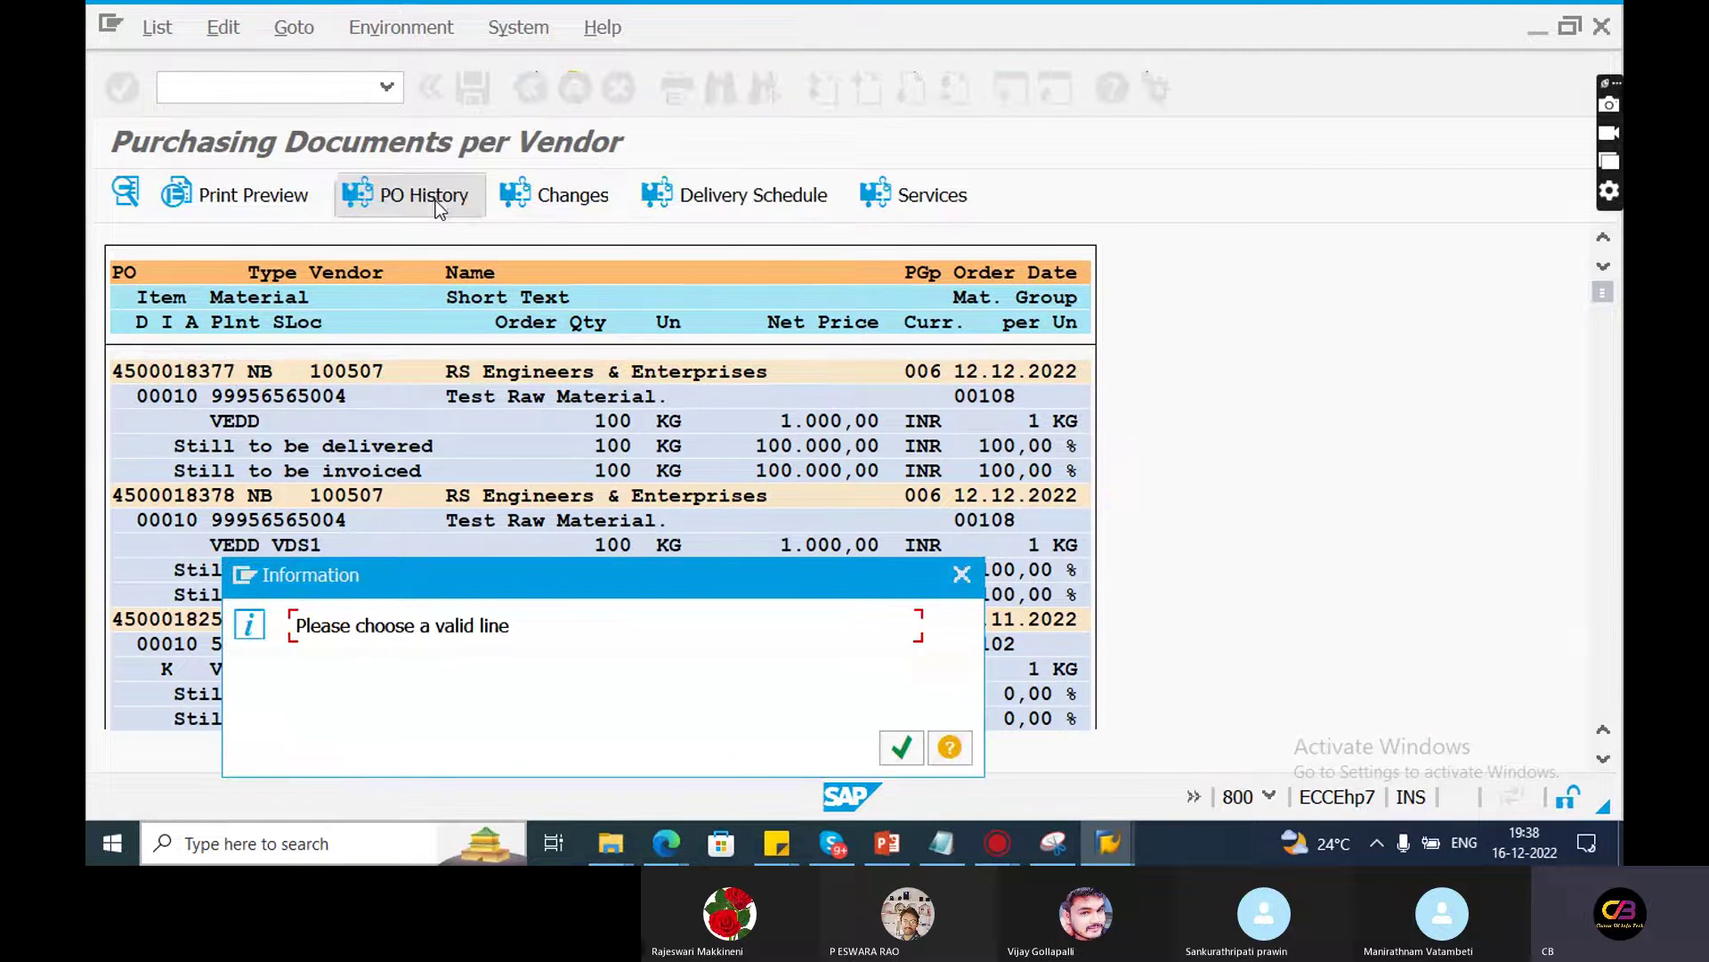
pyautogui.click(901, 746)
# Open the second listed purchase order, look through its item details and return to the report list
pyautogui.click(287, 501)
pyautogui.doubleClick(286, 501)
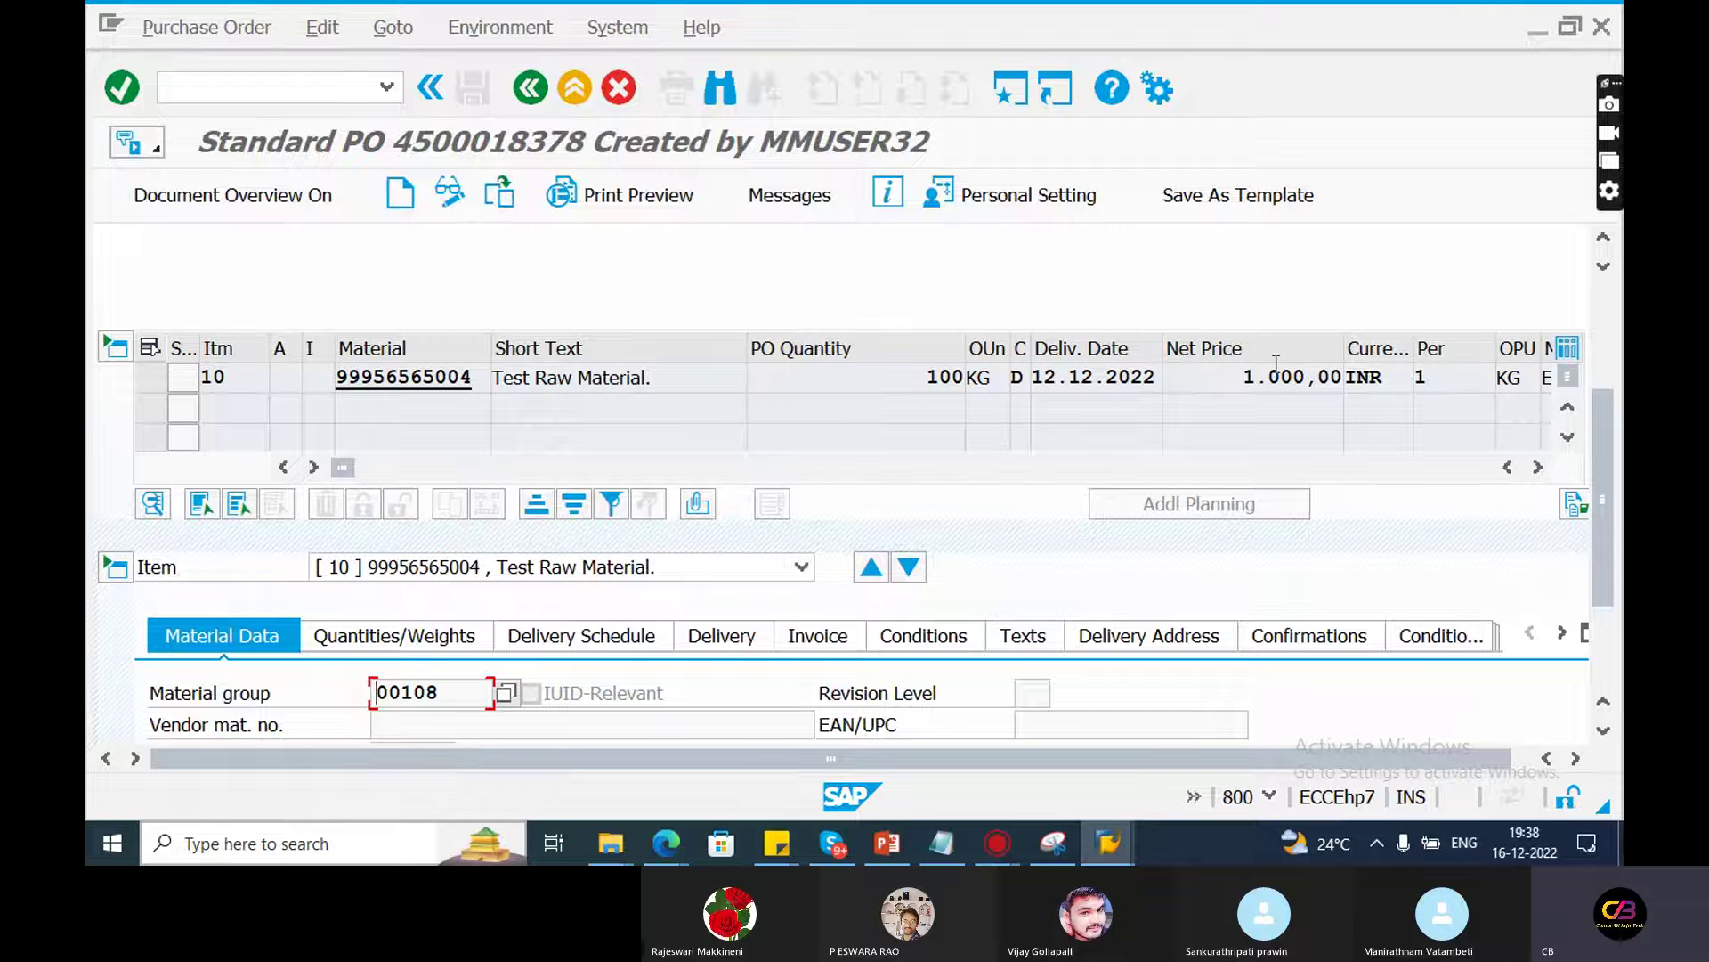
pyautogui.moveTo(1594, 568); pyautogui.dragTo(1595, 625)
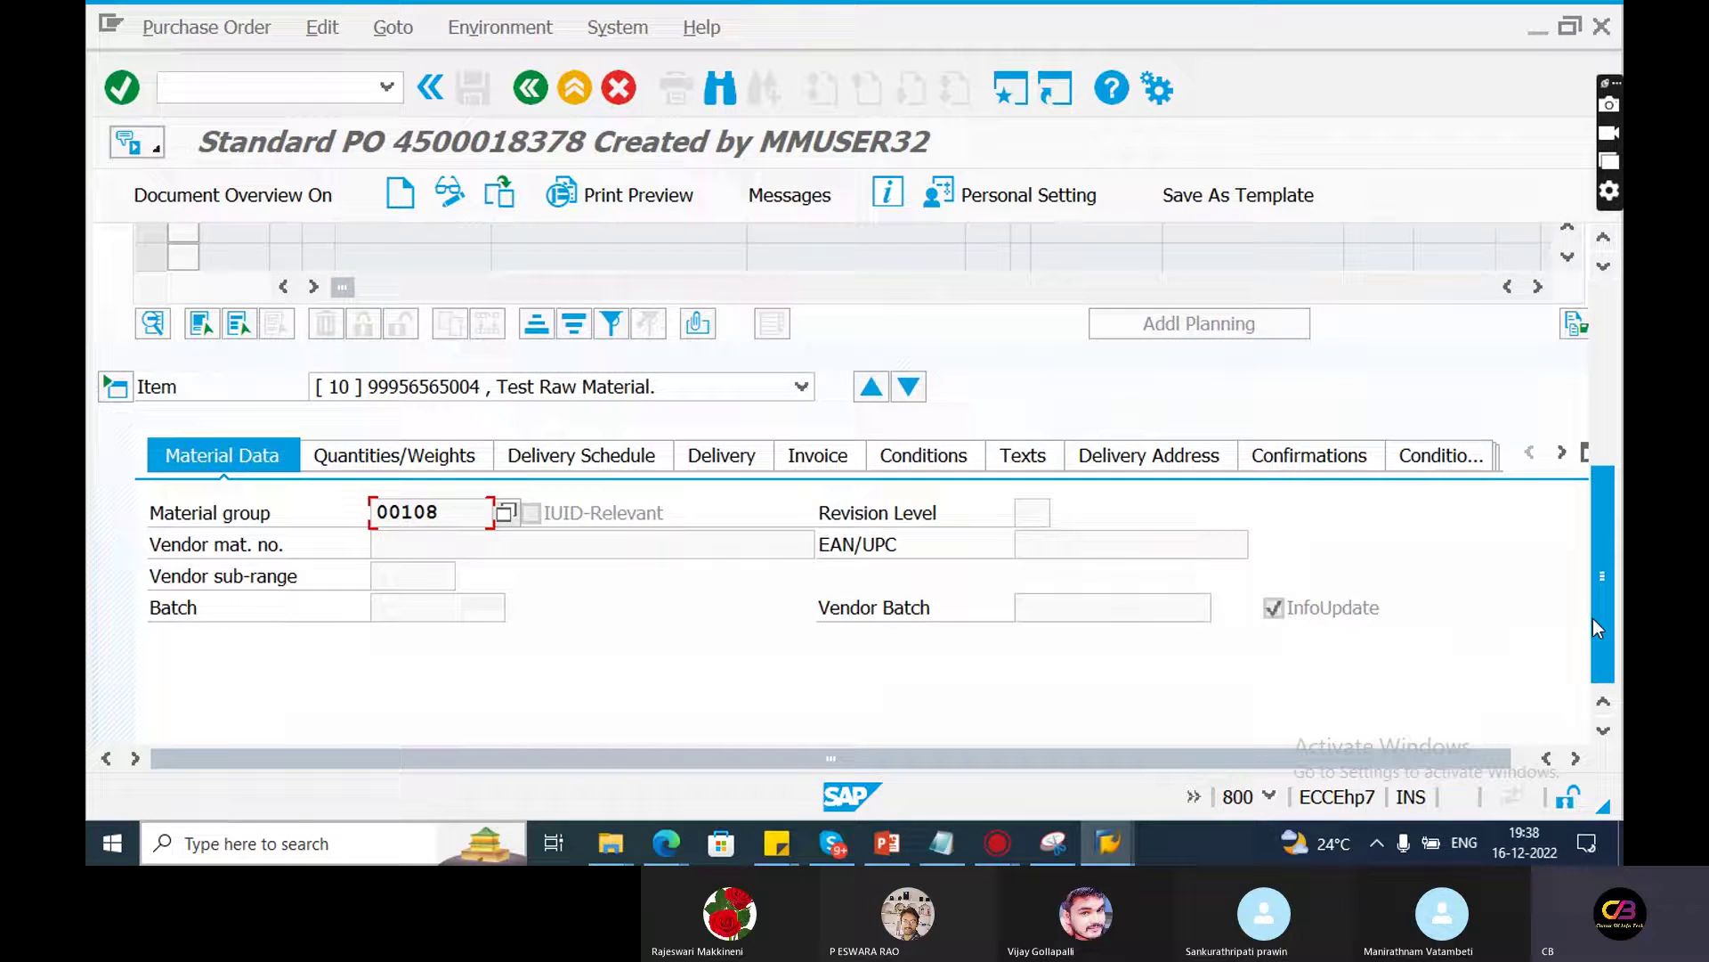
pyautogui.click(1562, 456)
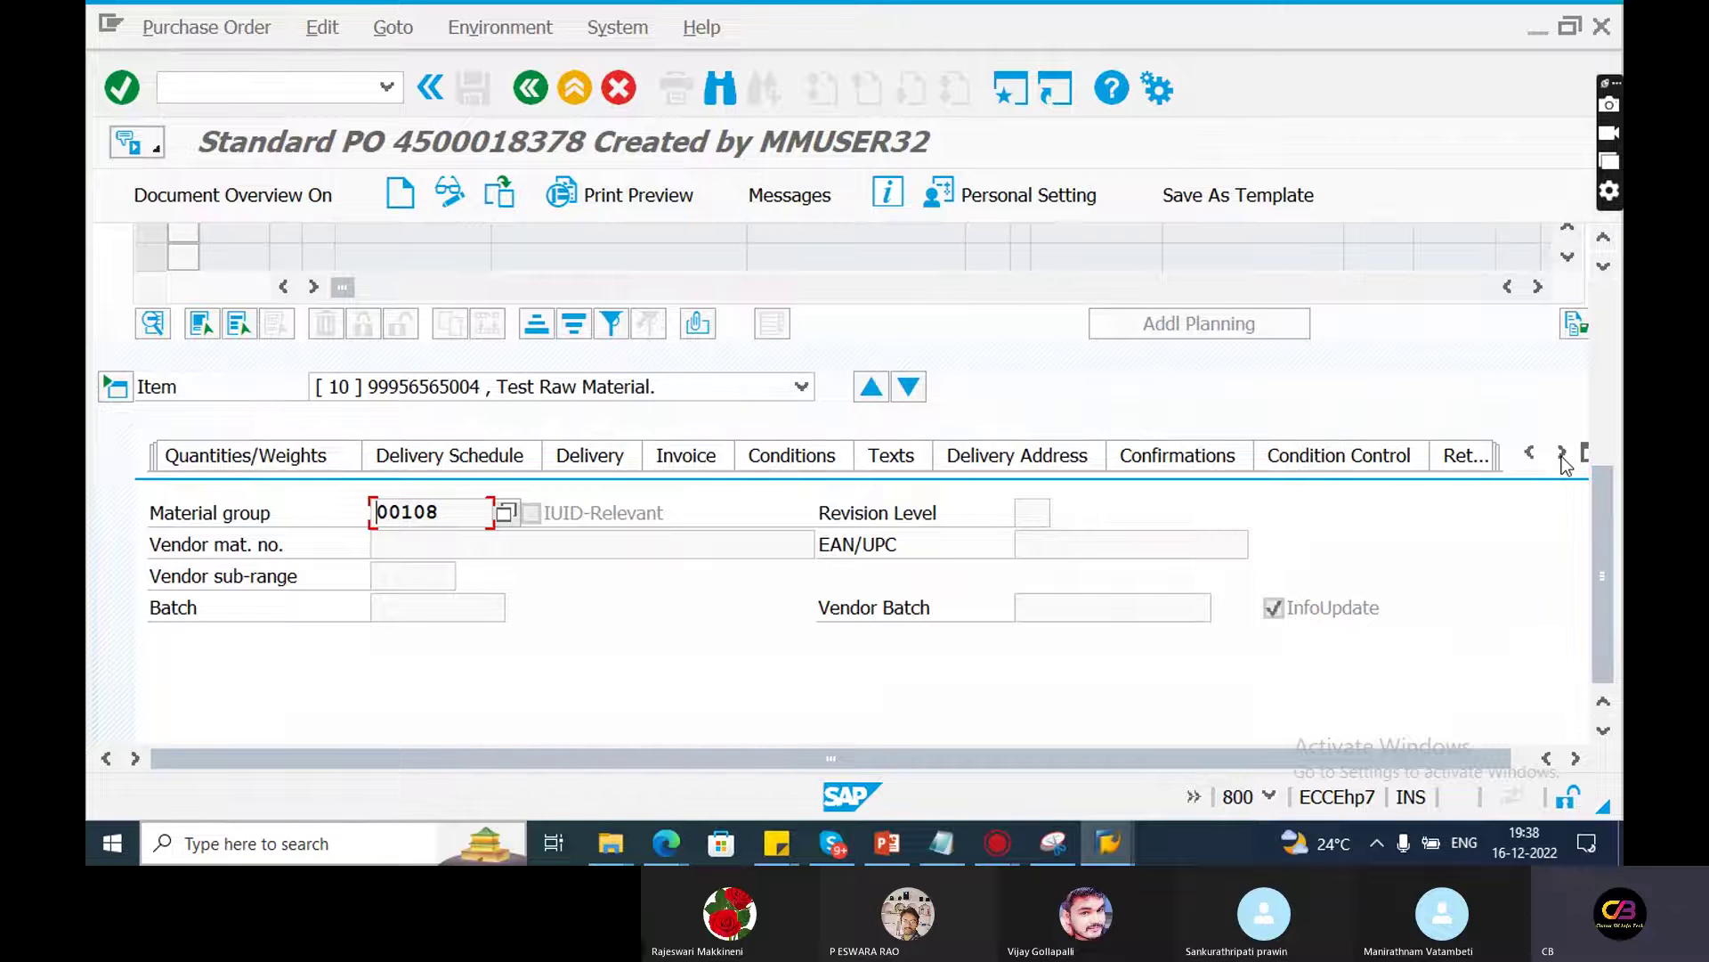
pyautogui.click(1563, 456)
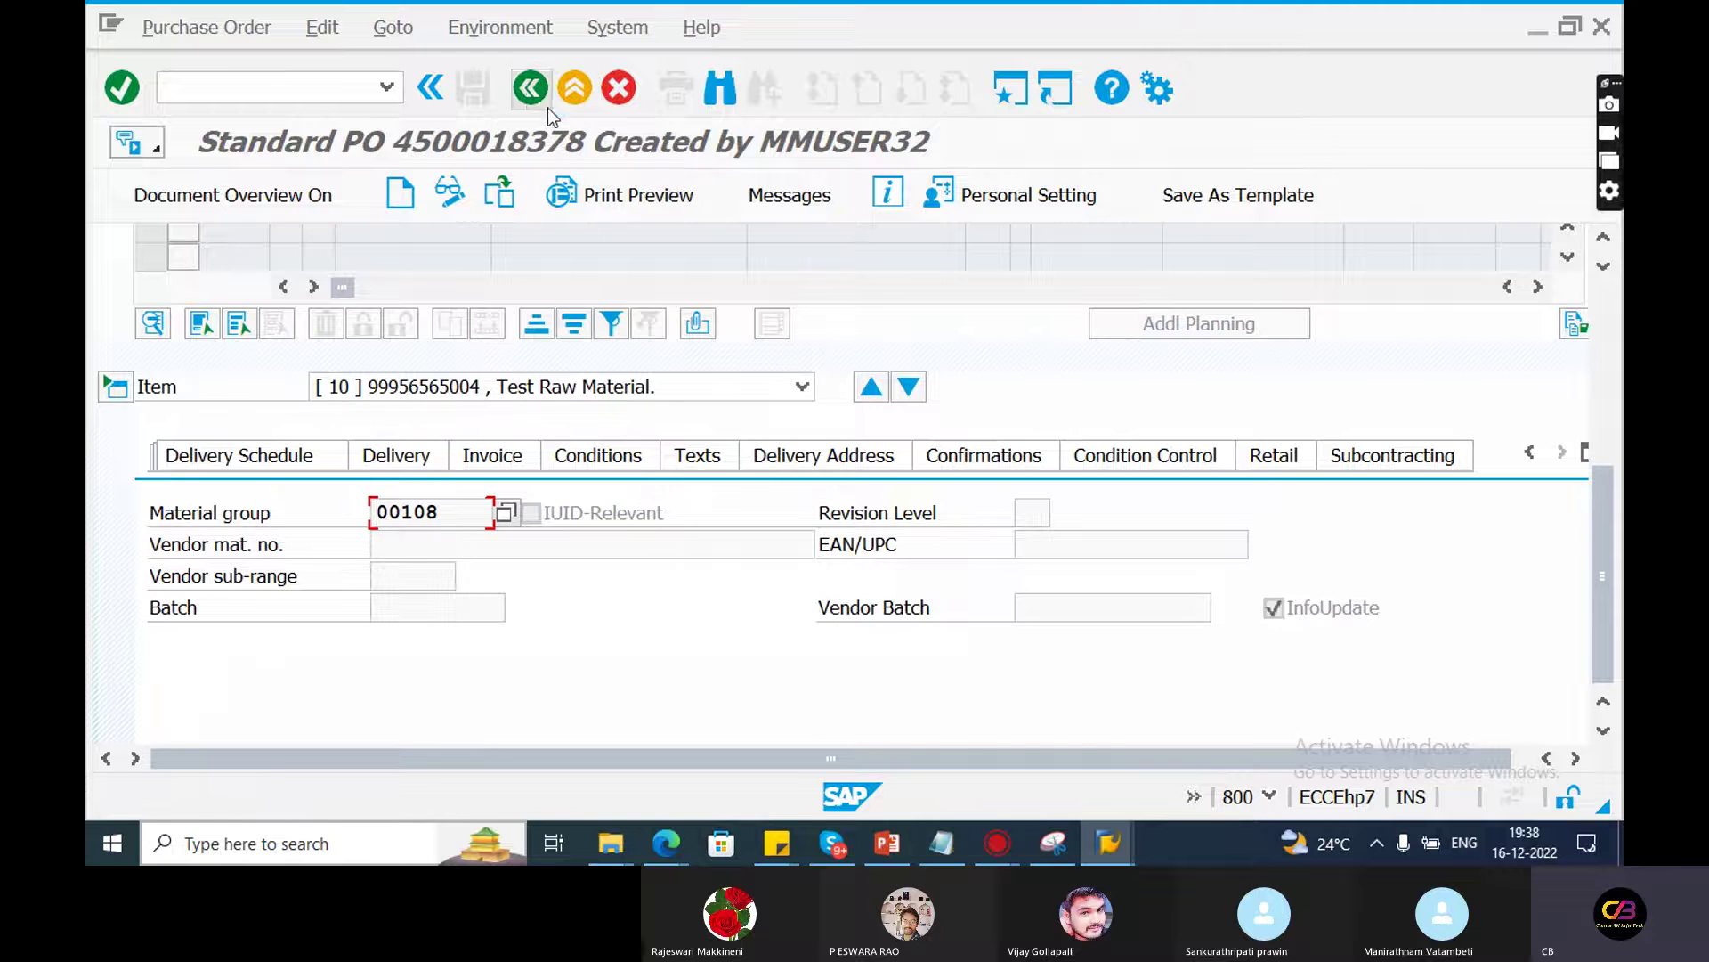
pyautogui.click(528, 91)
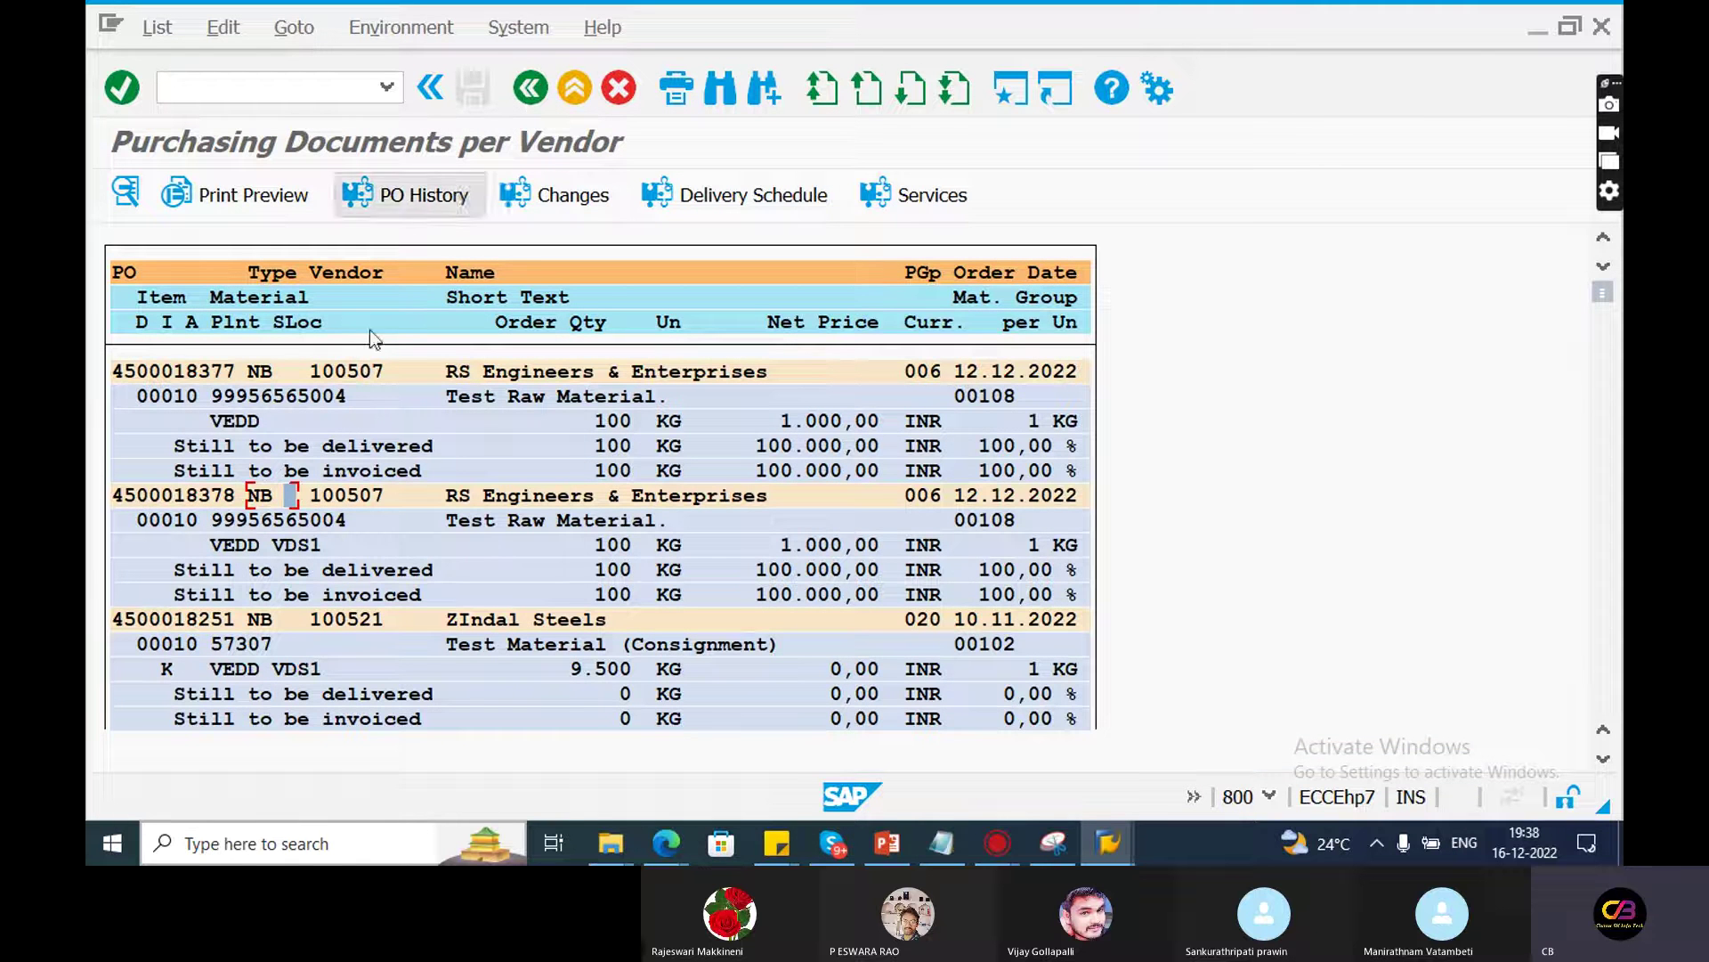
# Show the PO history for item 00010 of the second purchase order, then go back to the report's selection screen
pyautogui.click(407, 195)
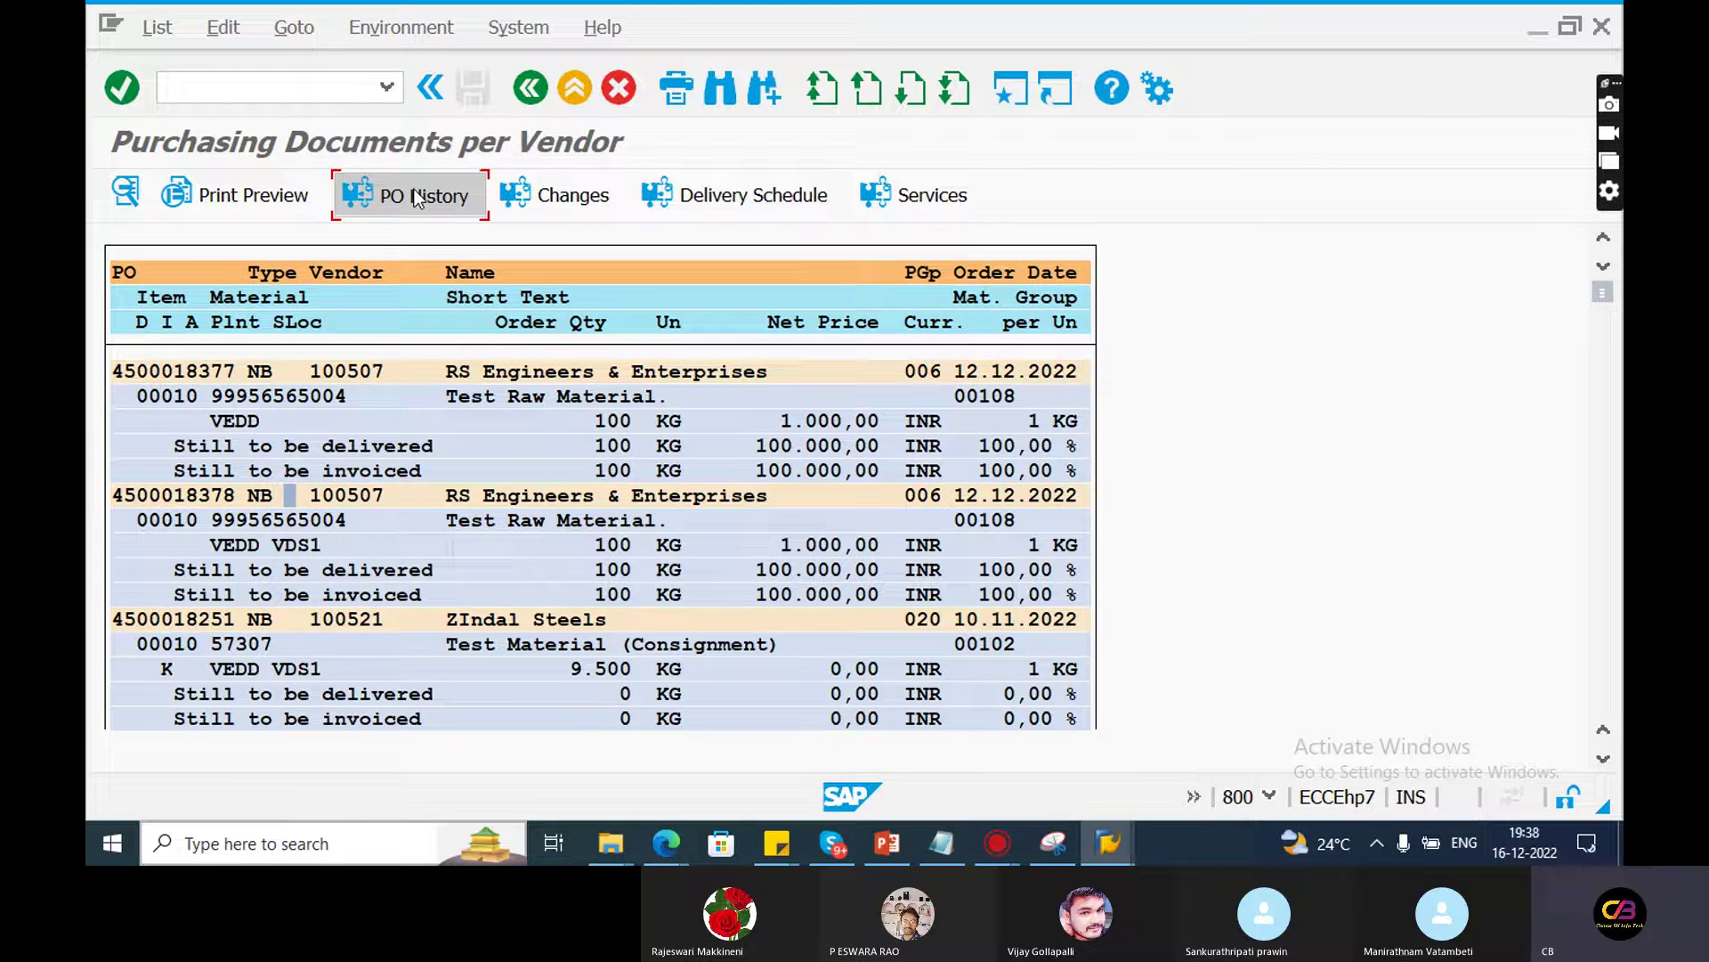
pyautogui.click(885, 754)
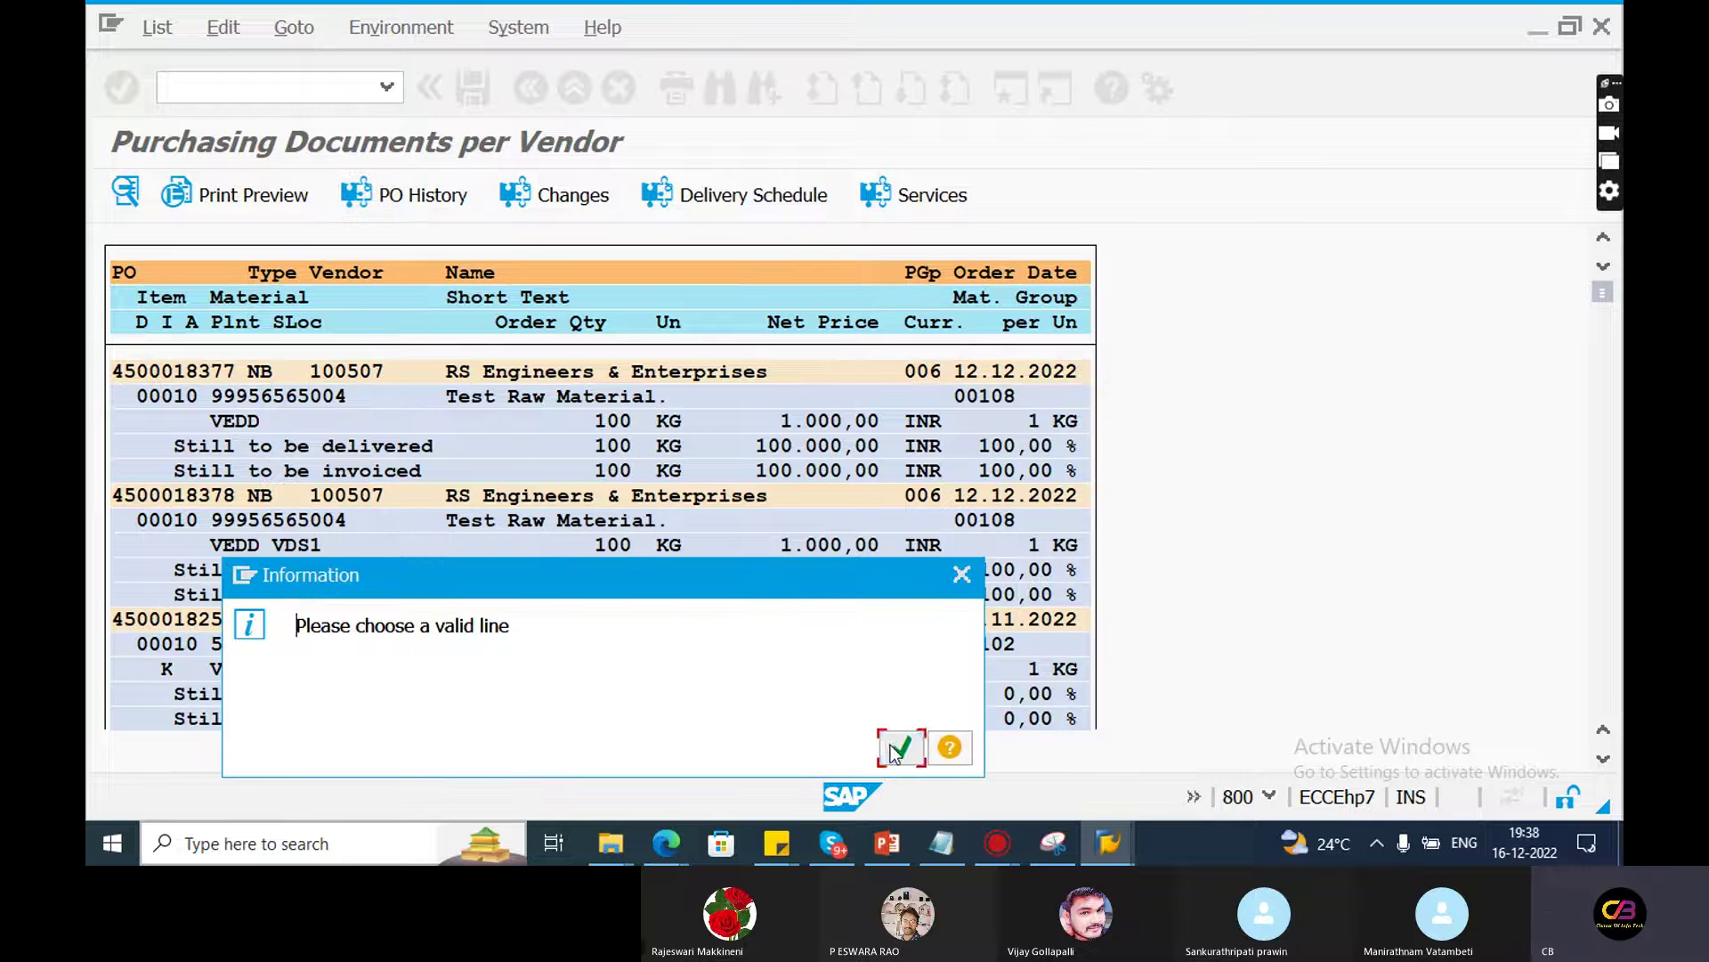
pyautogui.click(295, 522)
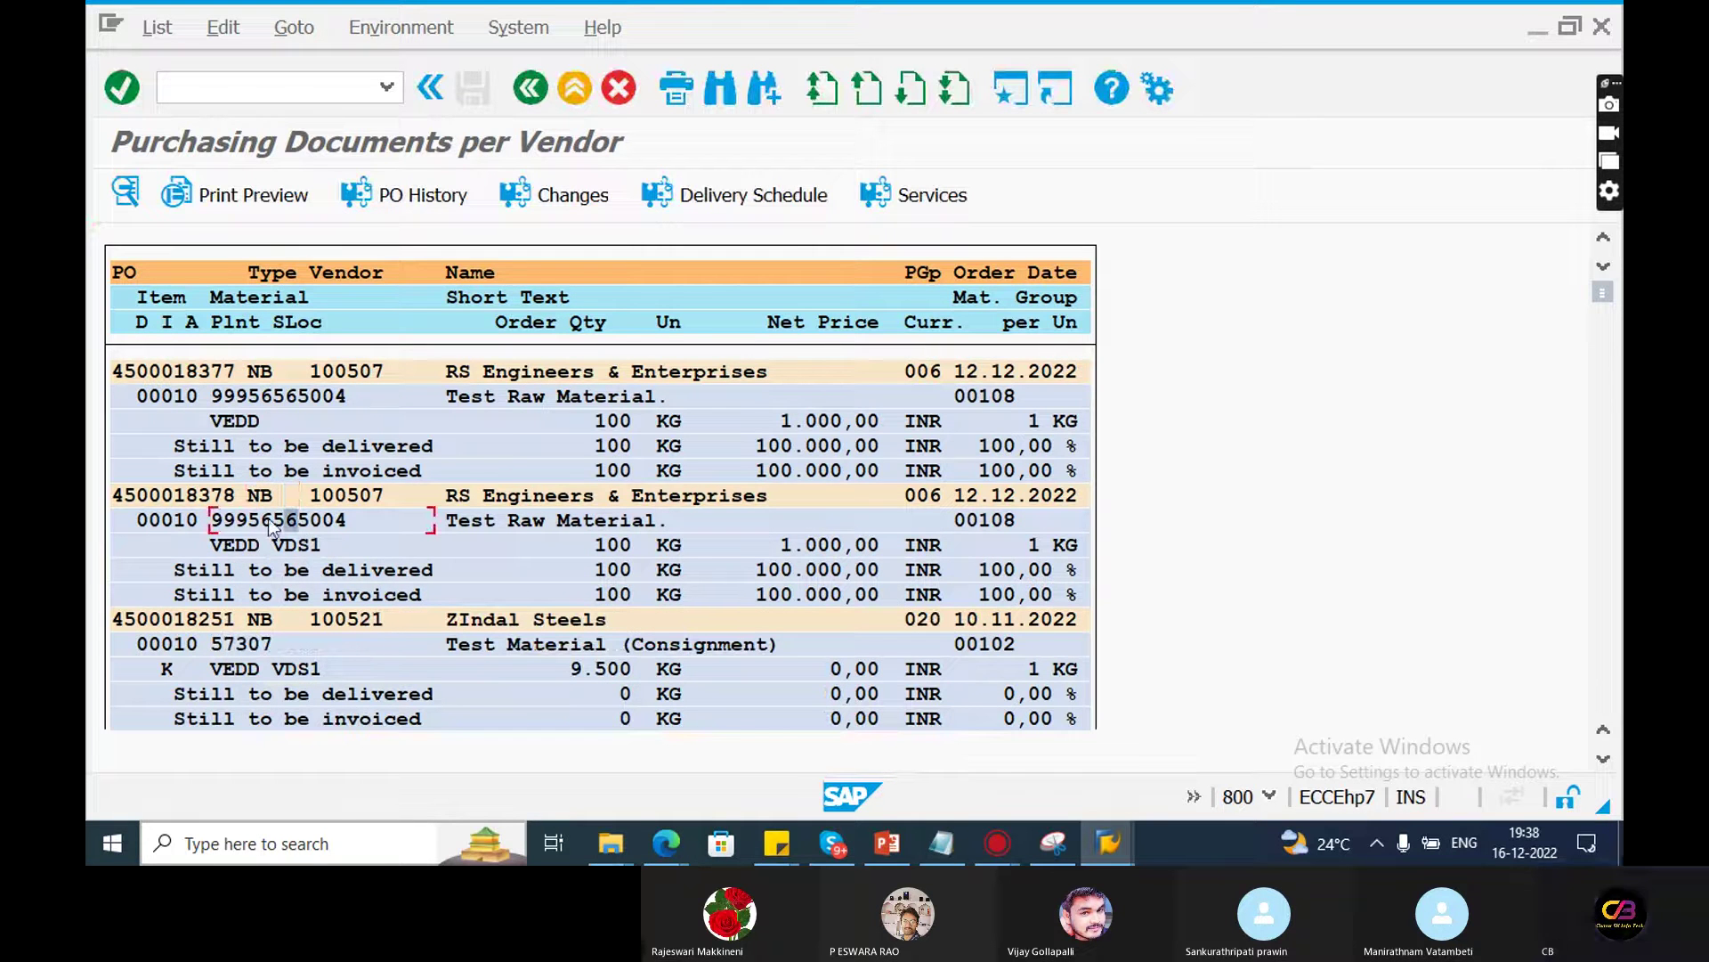
pyautogui.click(389, 196)
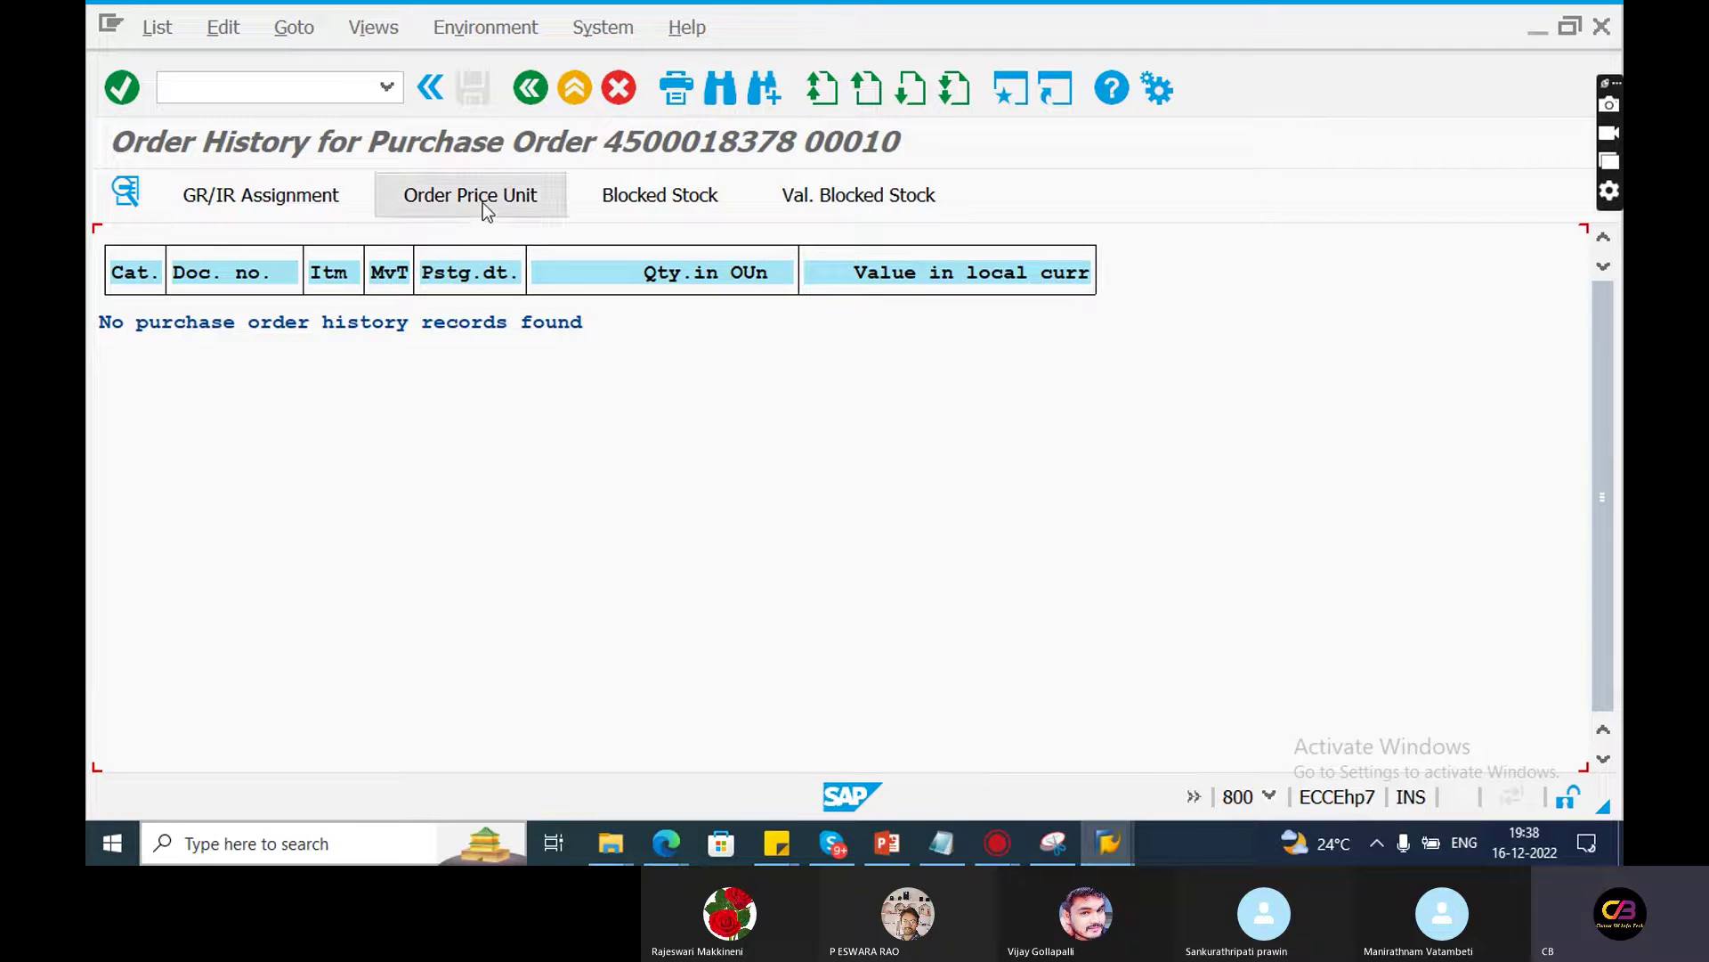
pyautogui.click(529, 87)
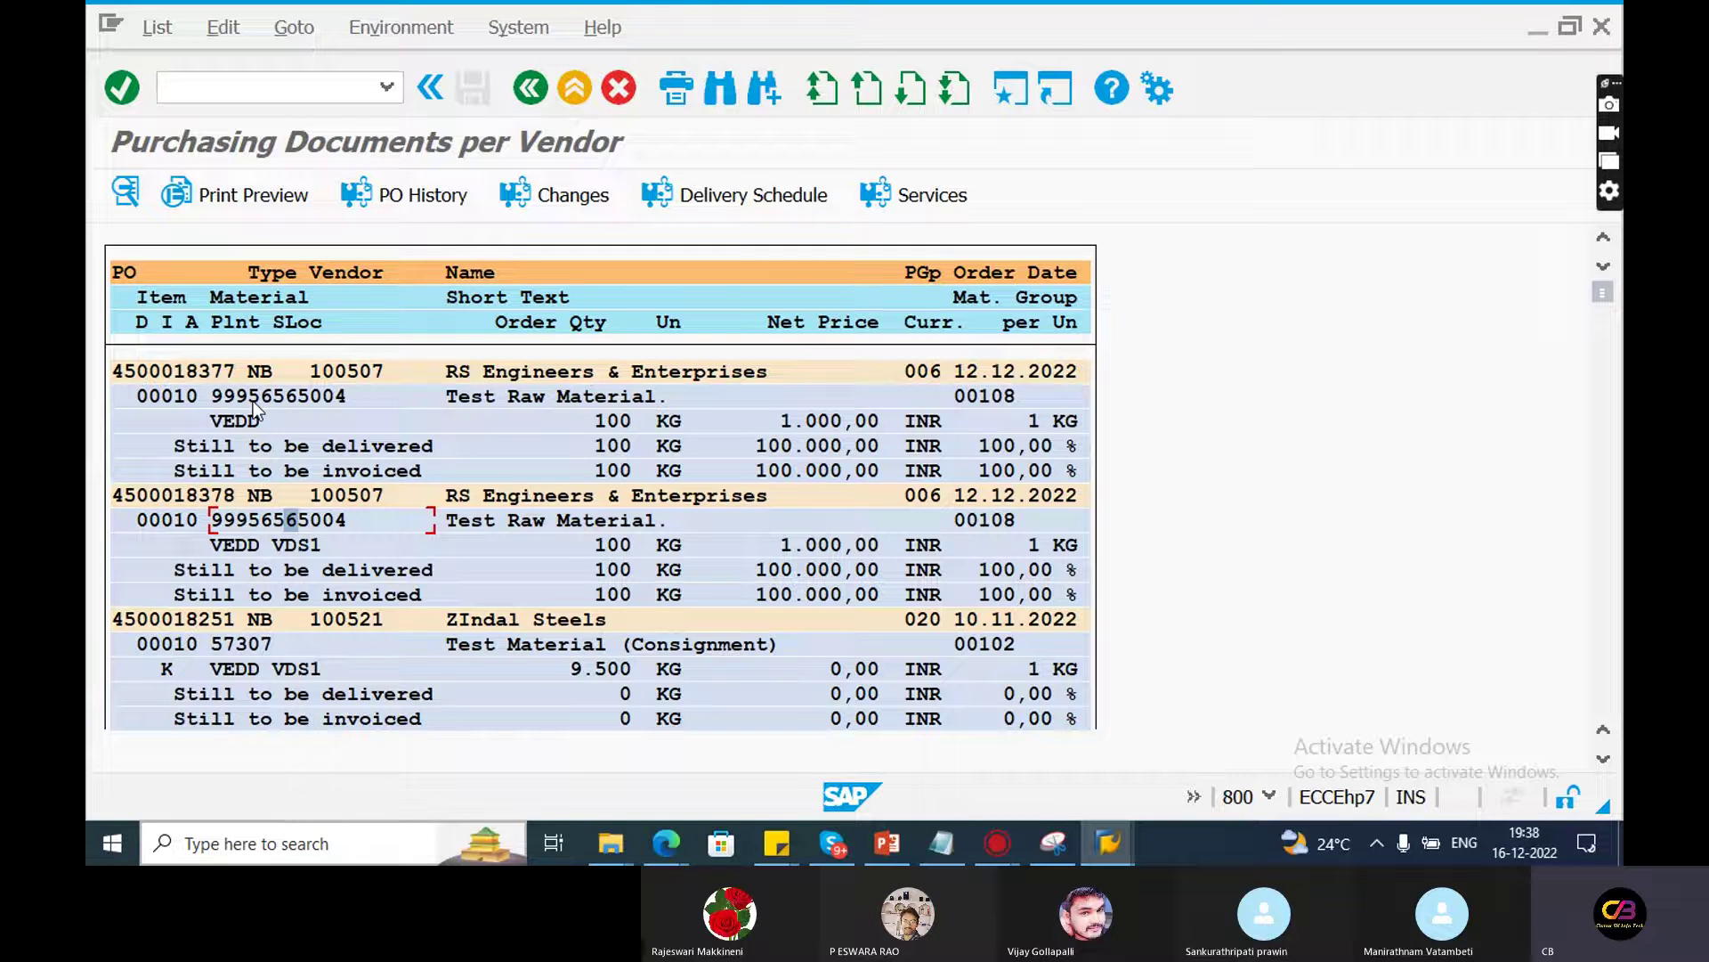
pyautogui.click(531, 95)
# Select the transaction code ME2M in the Purchase Reports list in Notepad
pyautogui.click(942, 842)
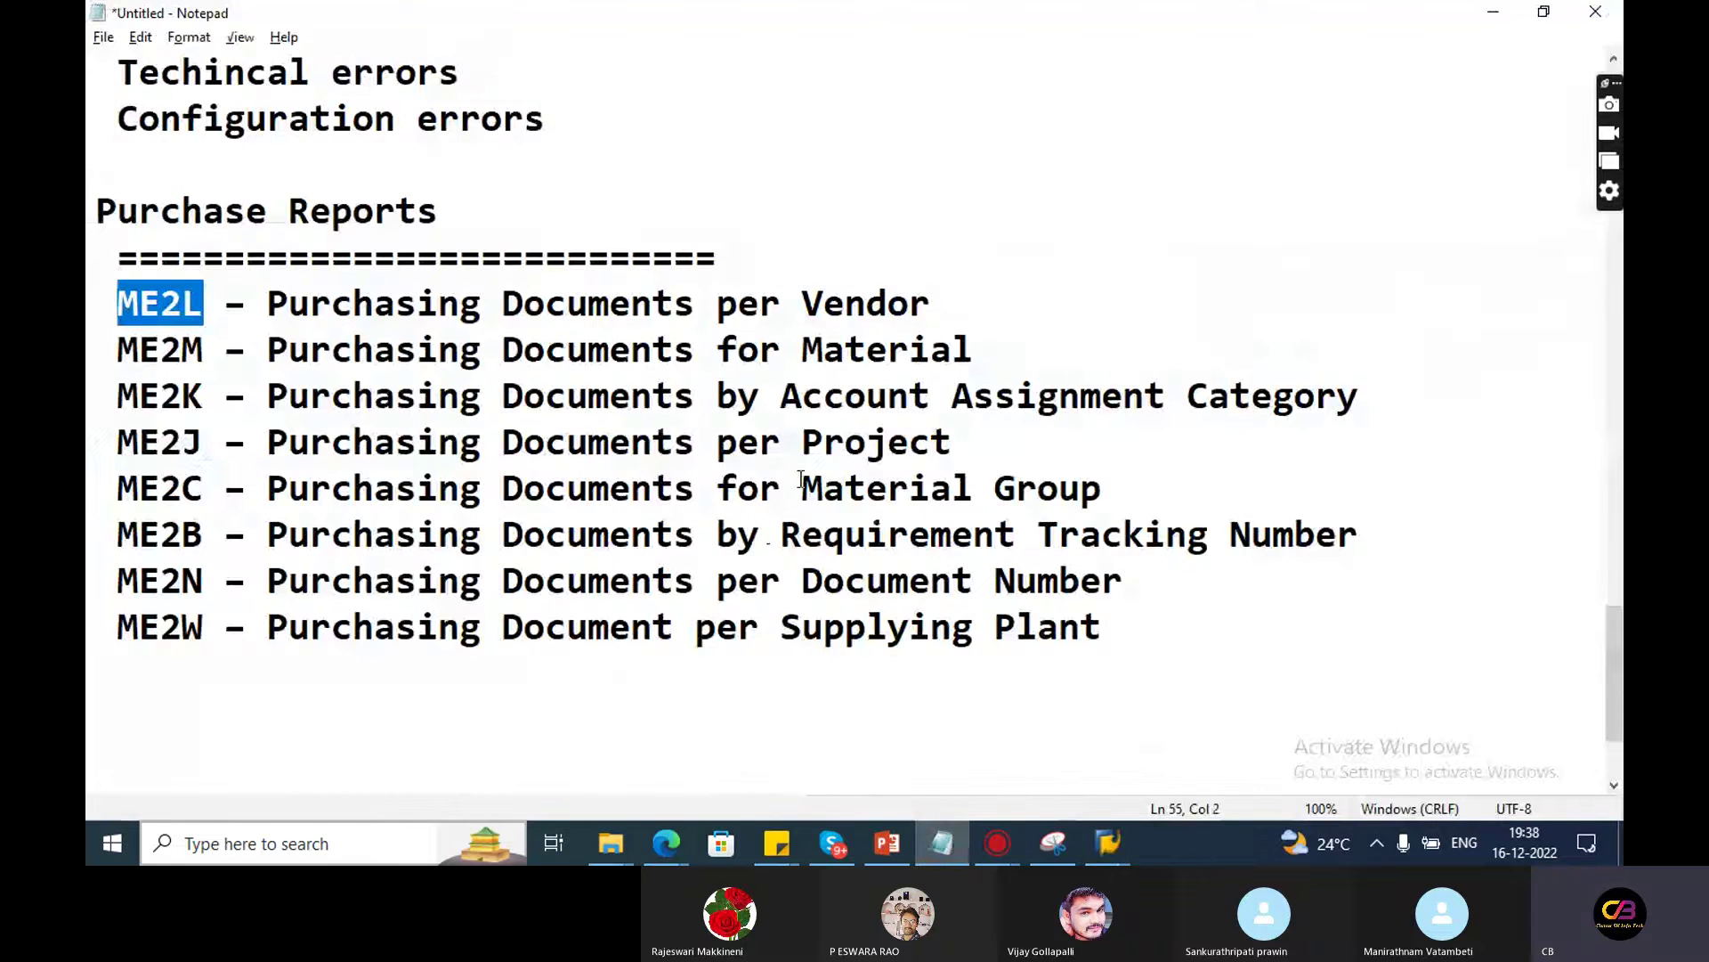
pyautogui.moveTo(977, 350); pyautogui.dragTo(803, 350)
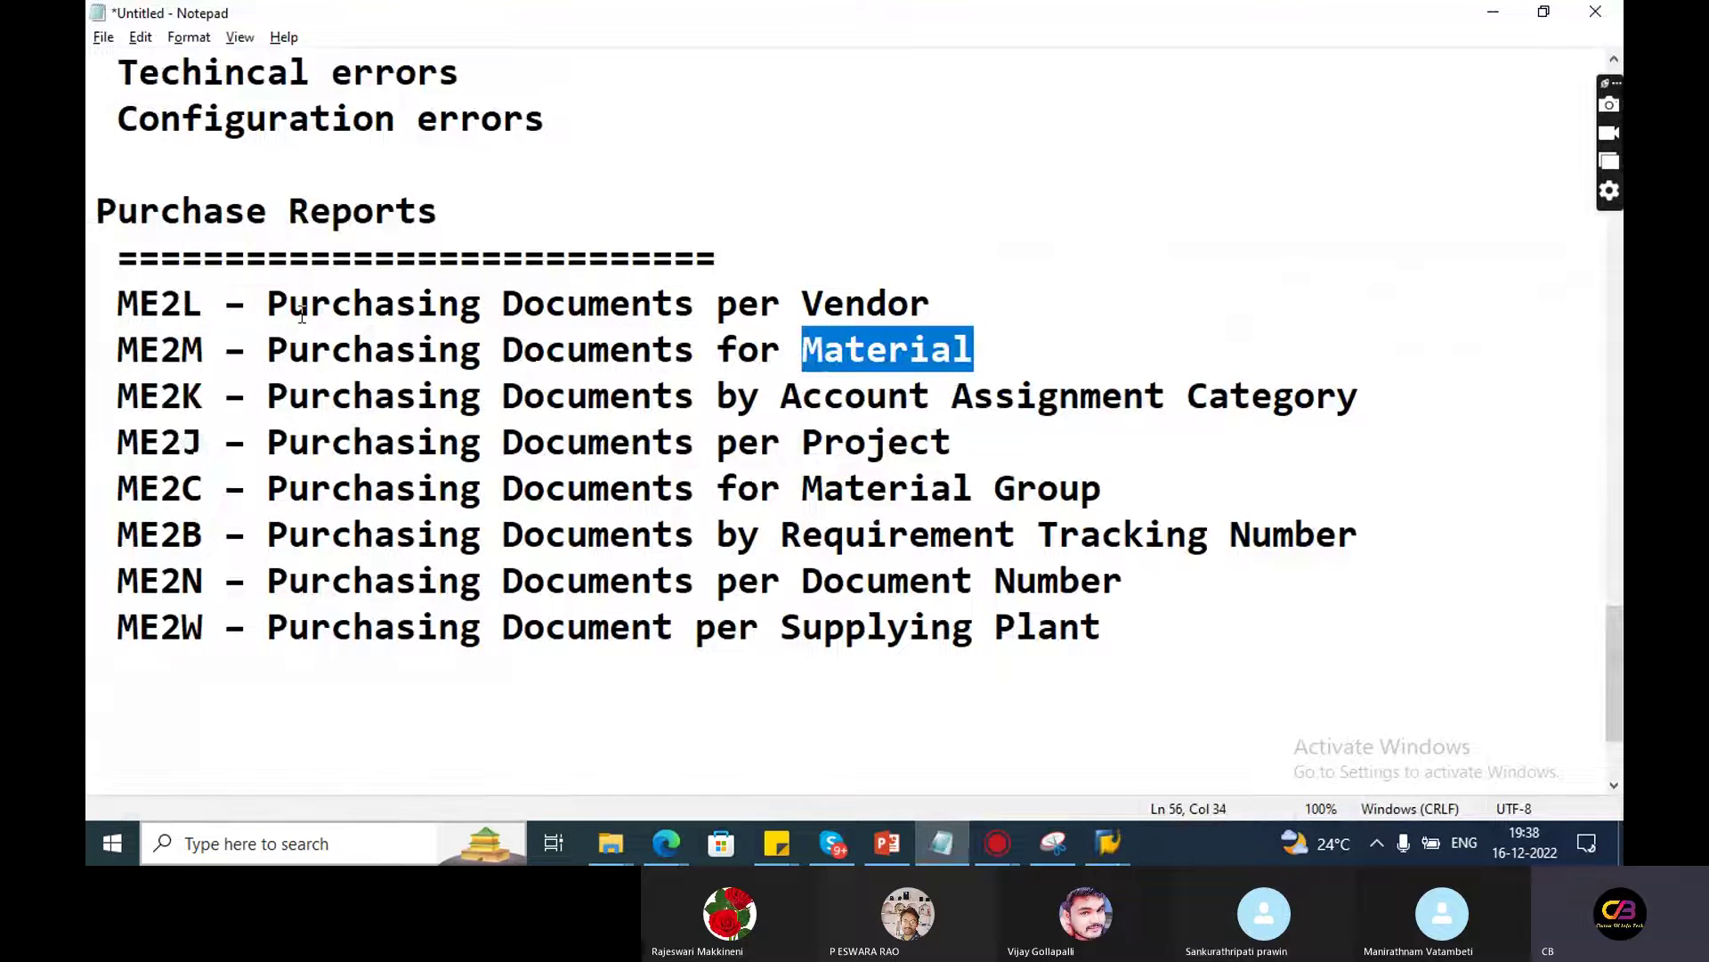
pyautogui.moveTo(214, 350); pyautogui.dragTo(117, 349)
pyautogui.click(196, 305)
pyautogui.moveTo(204, 305); pyautogui.dragTo(127, 359)
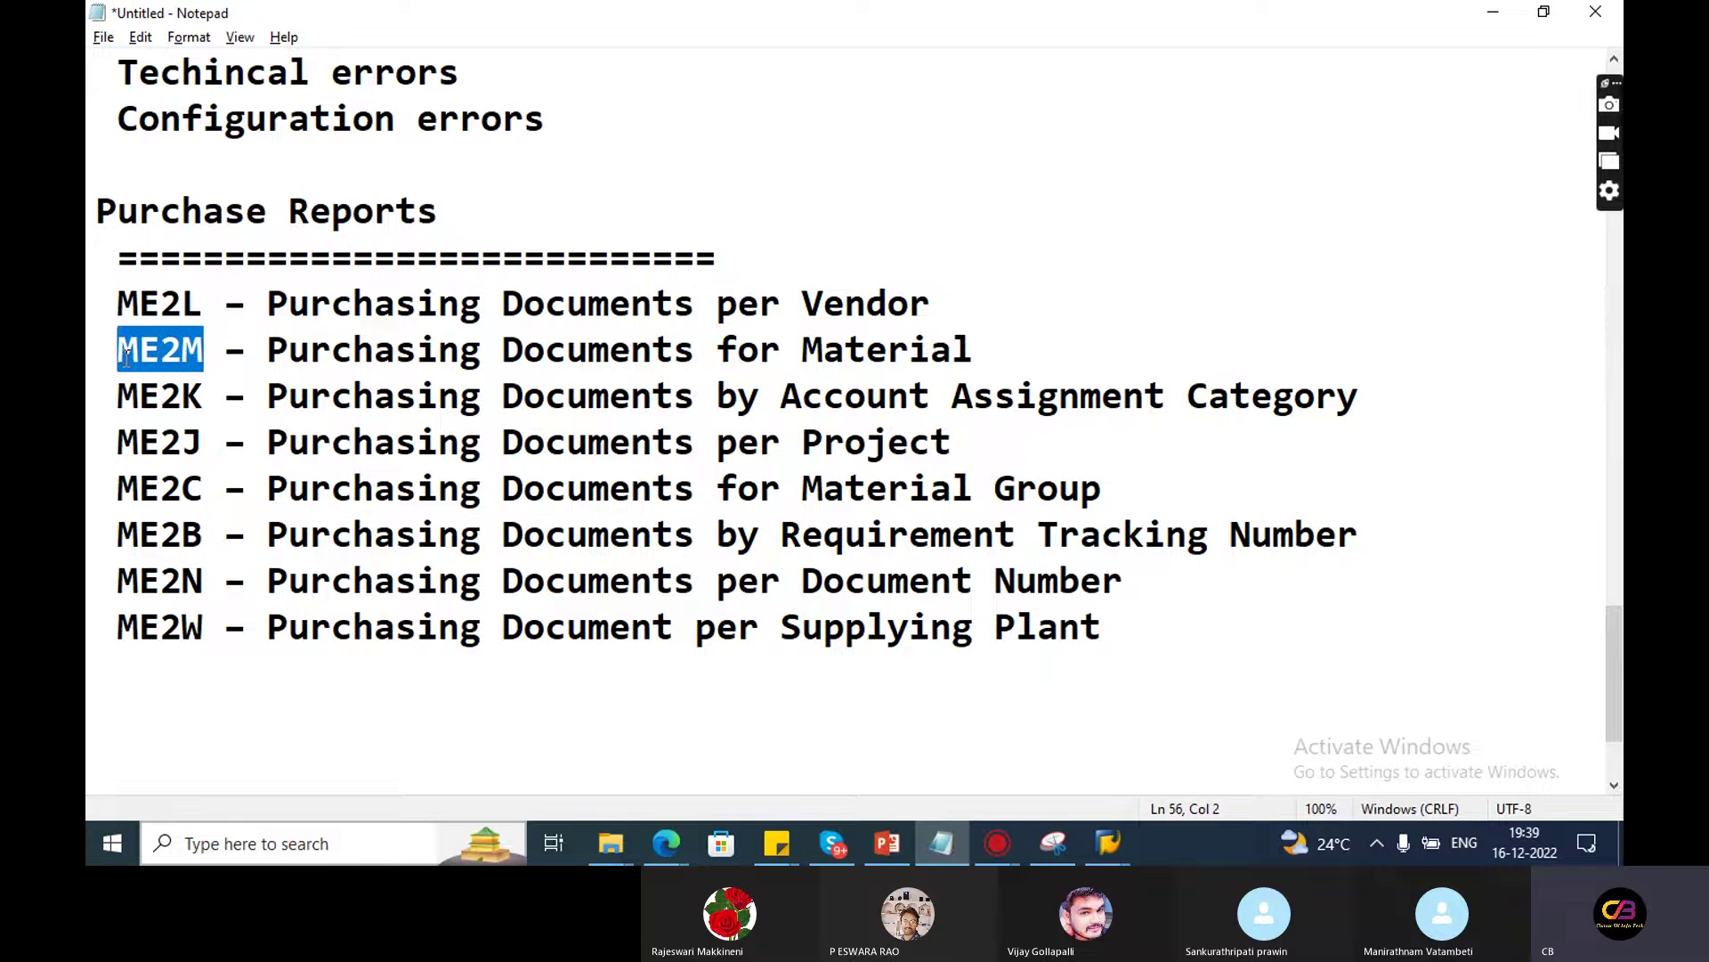
# Switch back to SAP, start transaction ME2M and run the Purchasing Documents for Material report for plant VEDD
pyautogui.hotkey('alt', 'Tab')
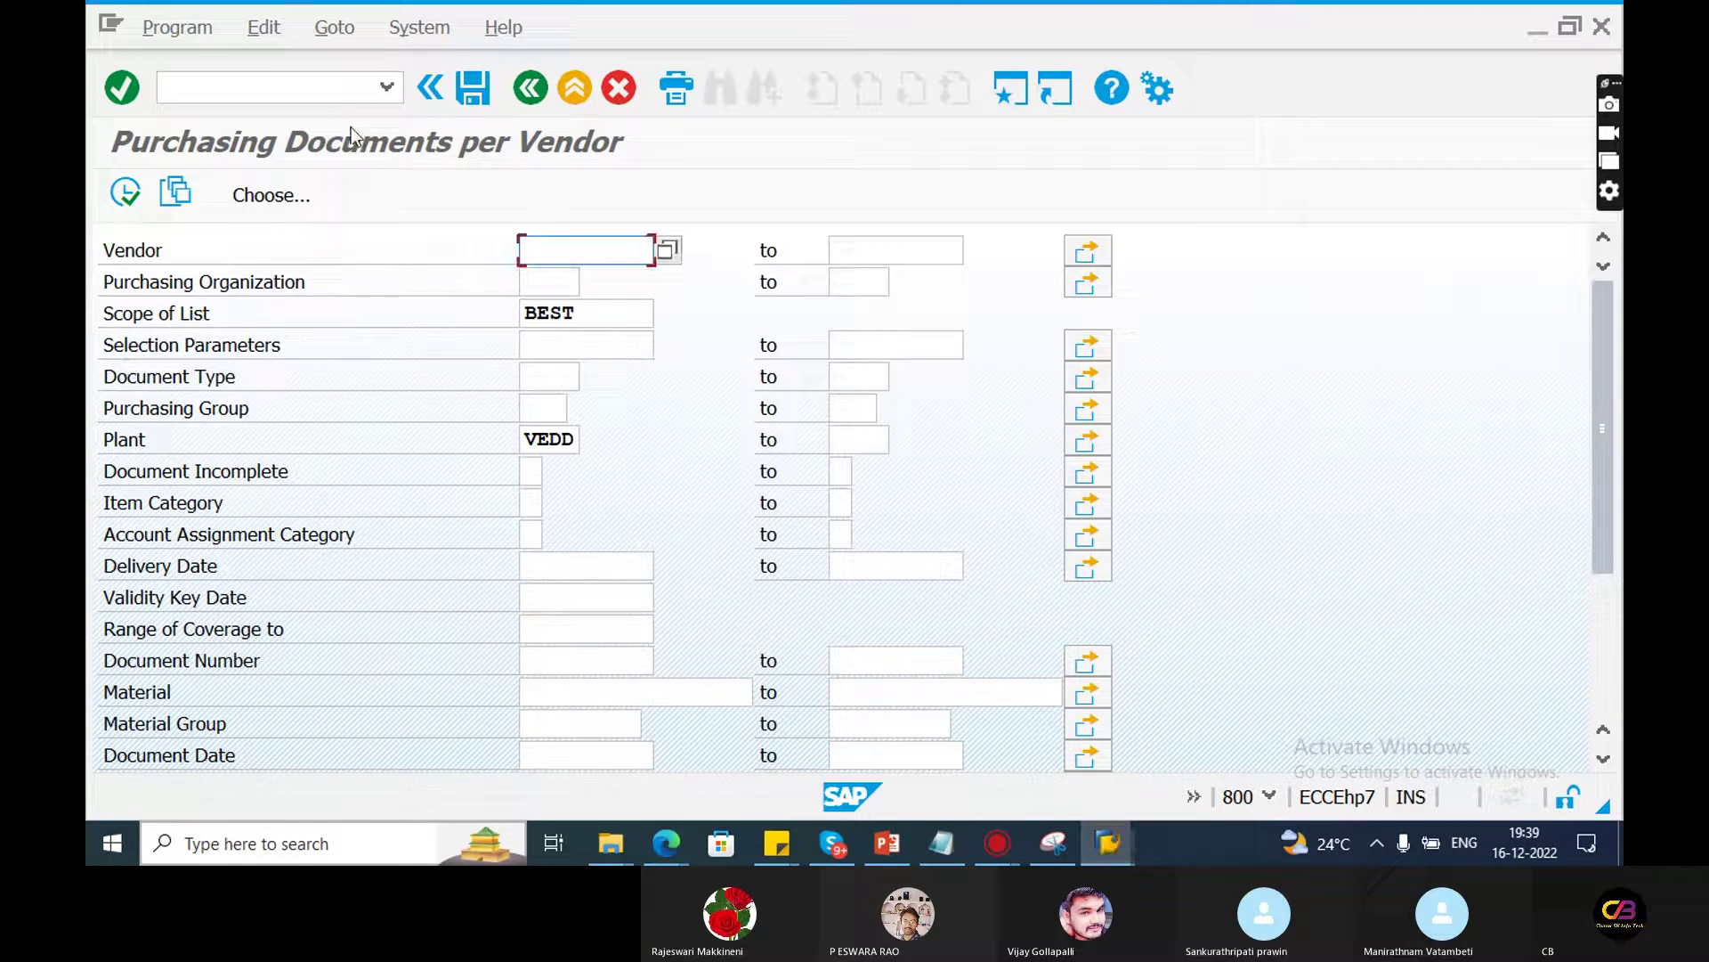
pyautogui.click(305, 101)
pyautogui.write('/n')
pyautogui.press('Return')
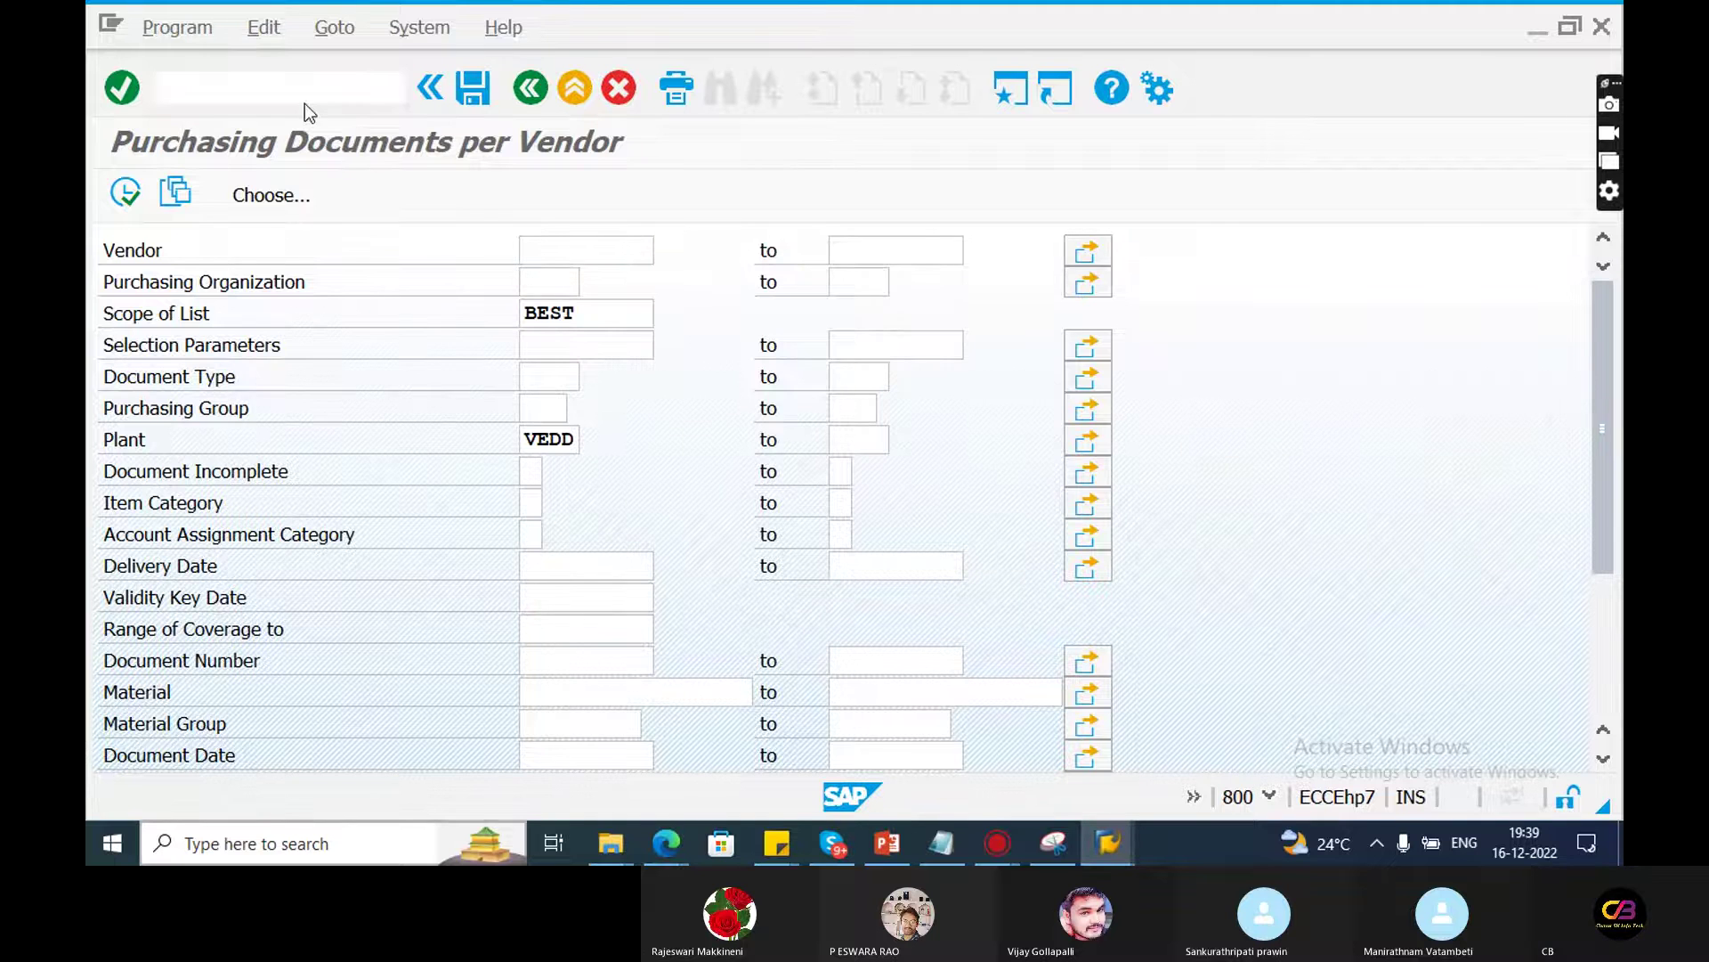
pyautogui.write('ME2M')
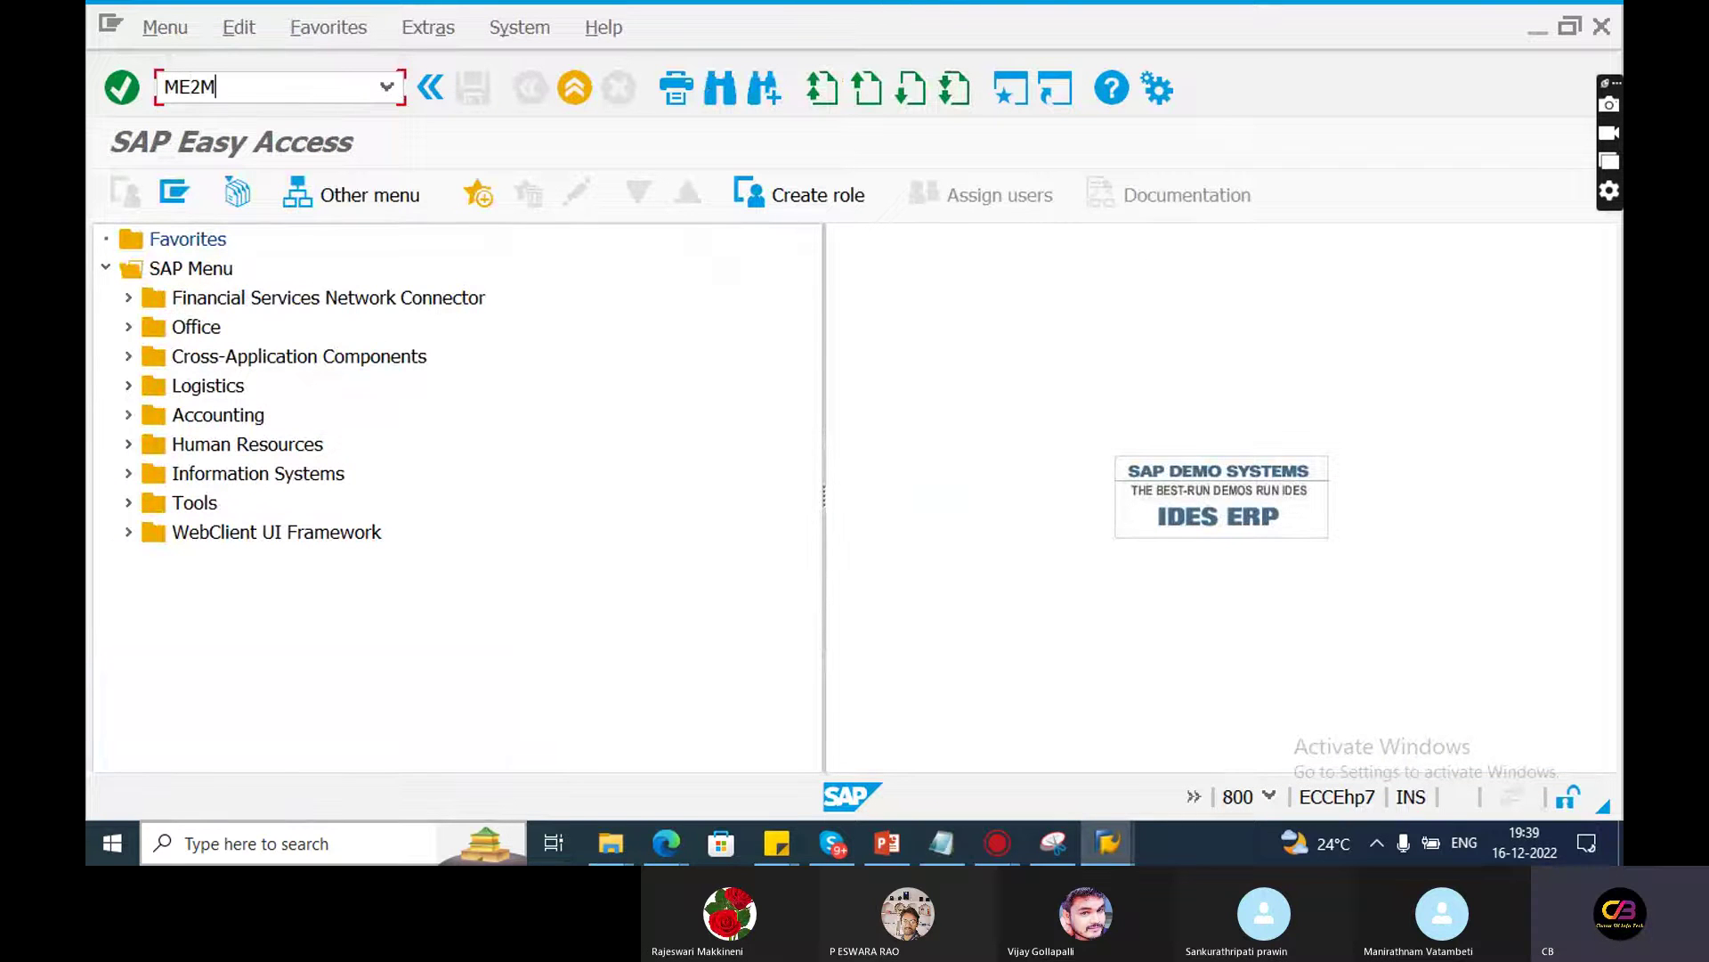
pyautogui.press('Return')
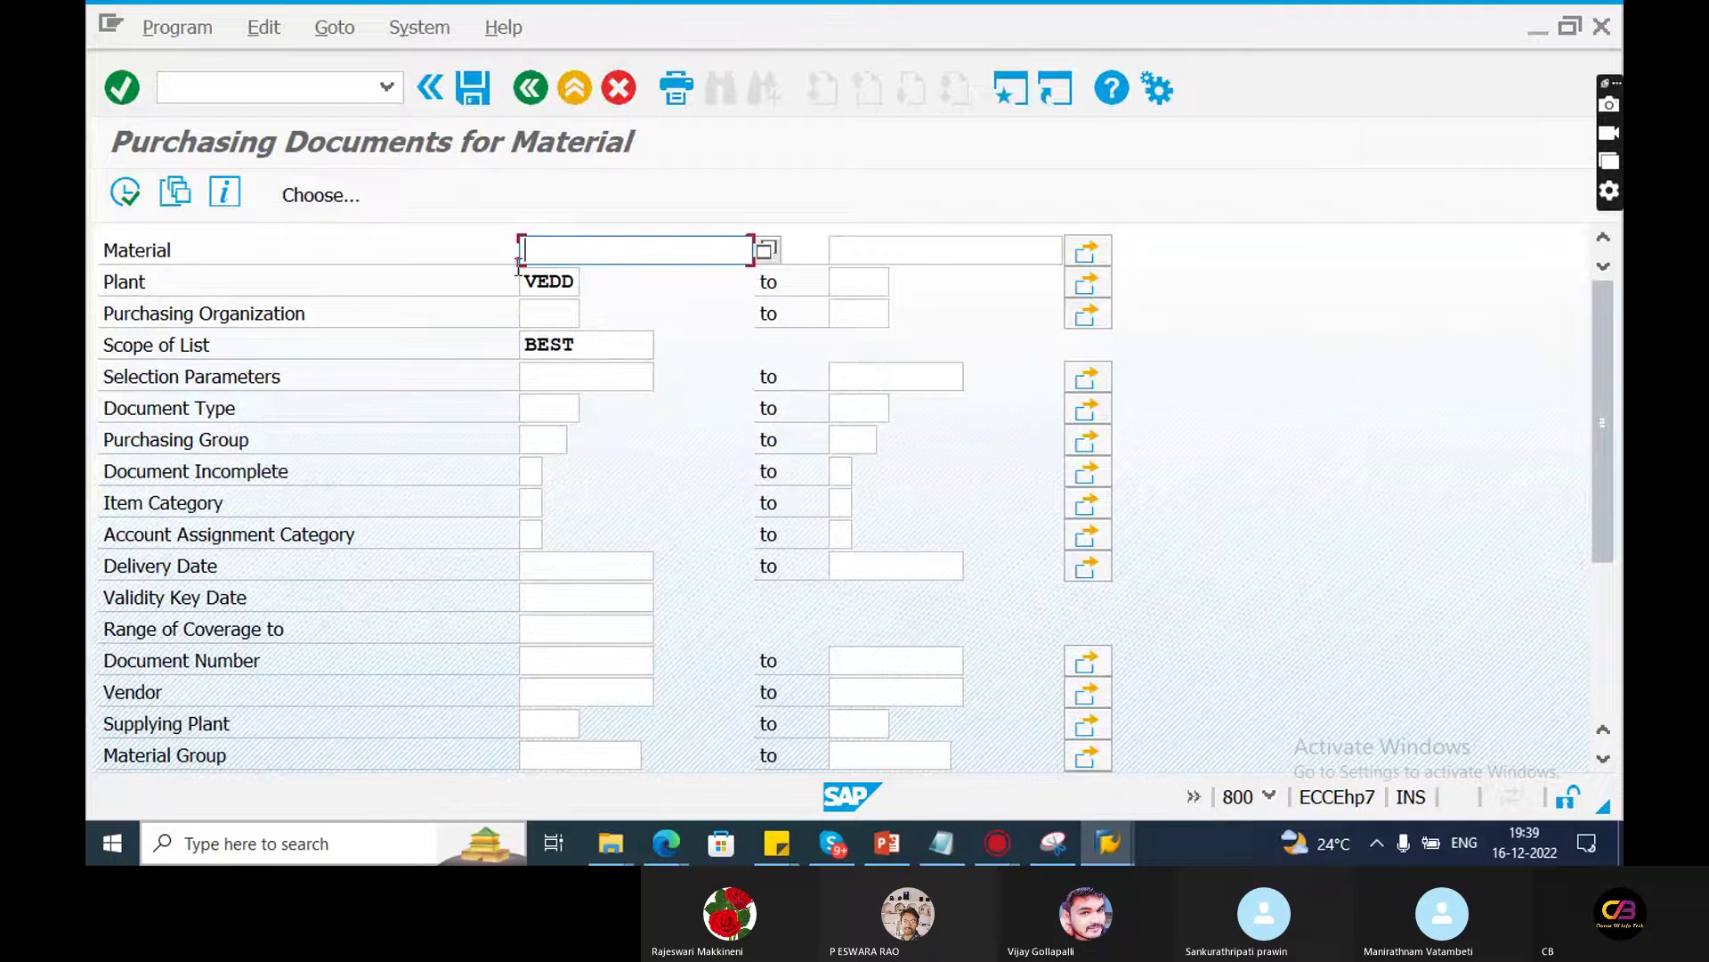
pyautogui.click(125, 190)
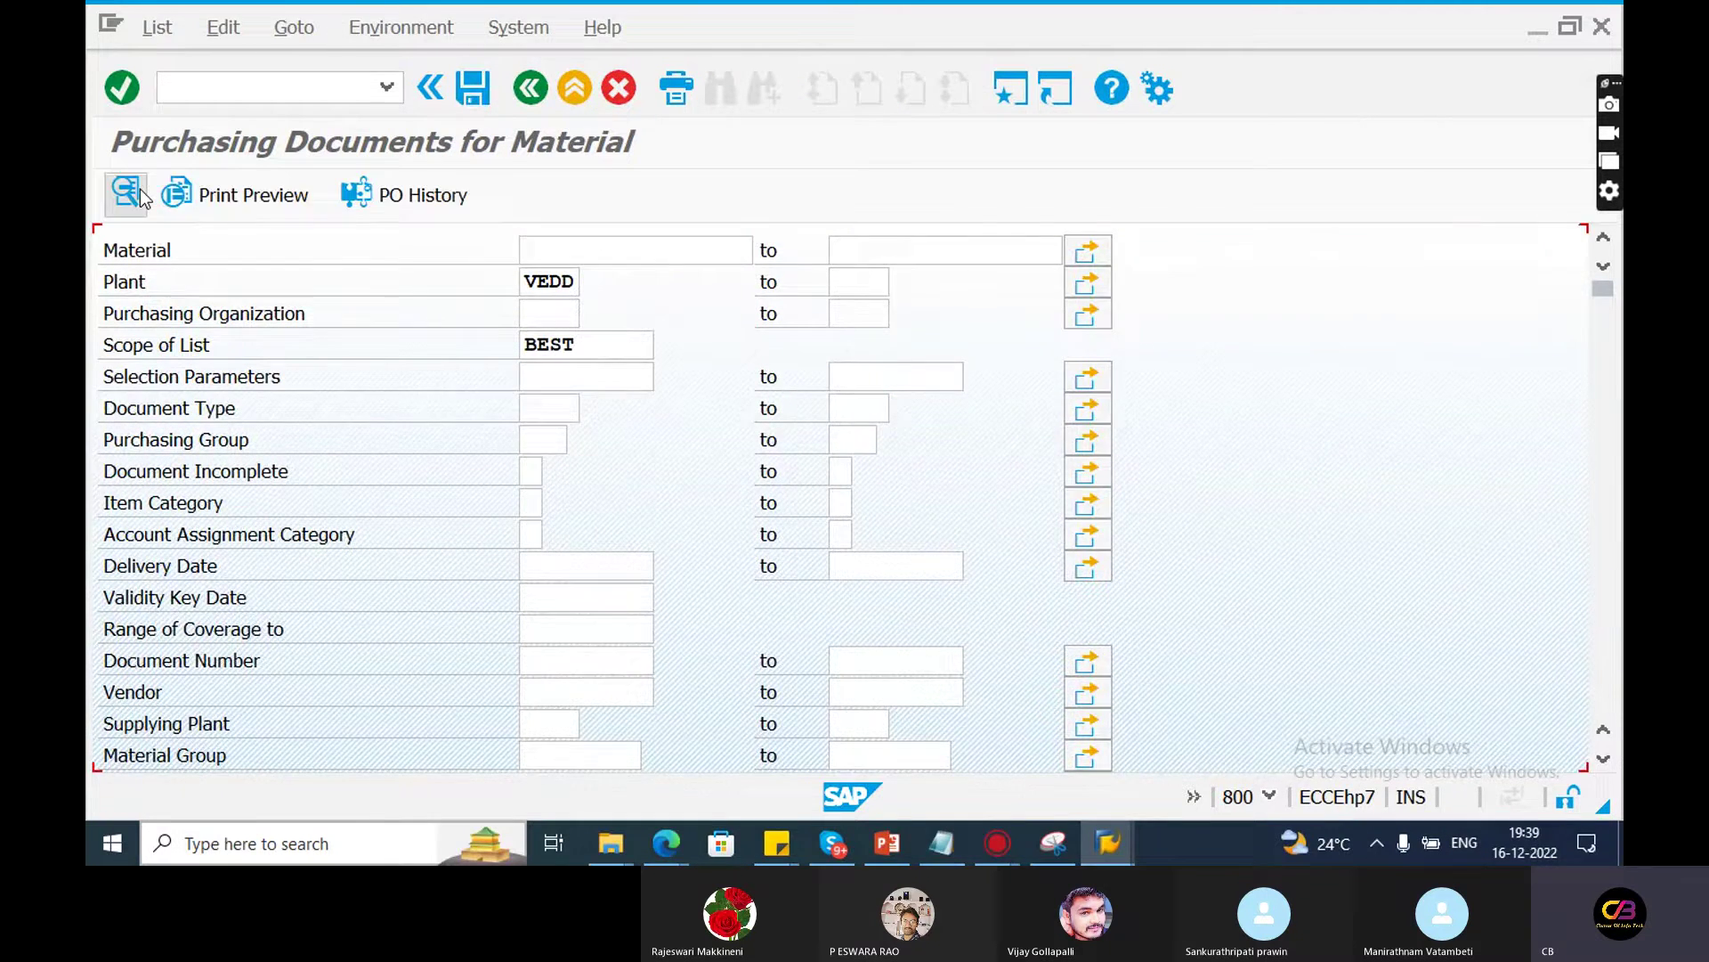
# Examine the item, material, short text and material group headings in the Purchasing Documents for Material report
pyautogui.click(153, 299)
pyautogui.click(278, 322)
pyautogui.click(527, 303)
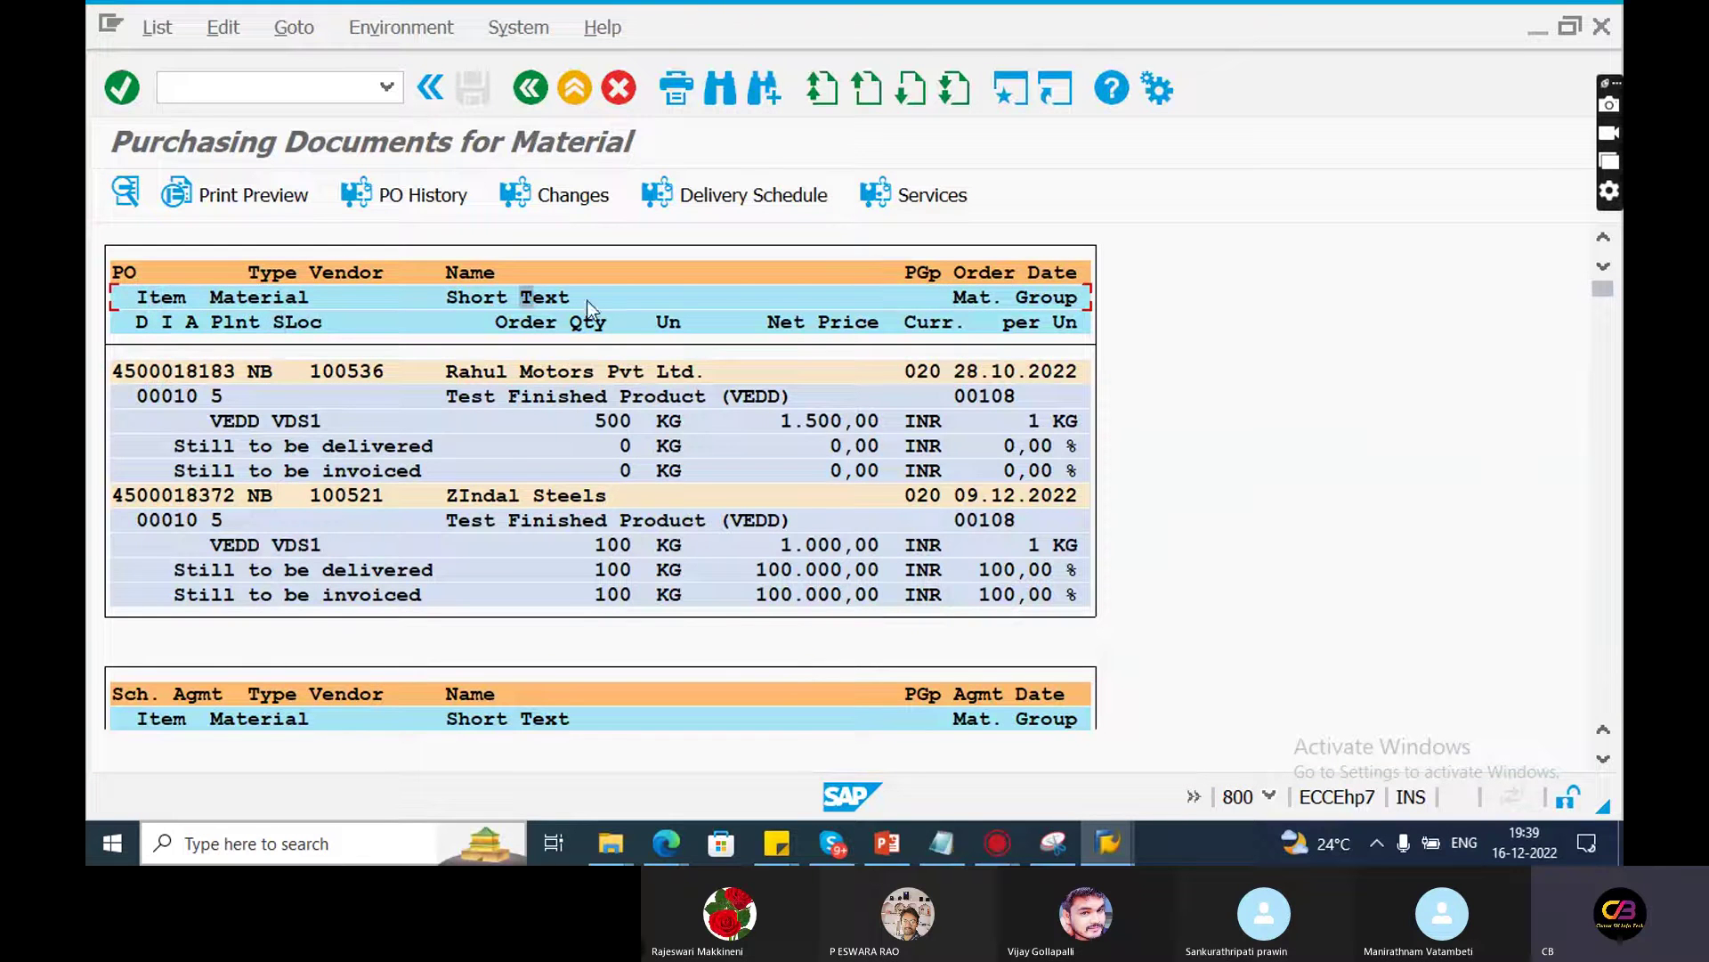
pyautogui.click(959, 297)
pyautogui.click(1043, 296)
# Switch to Notepad and select the account assignment category entry's wording and its transaction code ME2K in the Purchase Reports list
pyautogui.click(941, 843)
pyautogui.click(733, 395)
pyautogui.moveTo(733, 395); pyautogui.dragTo(1424, 379)
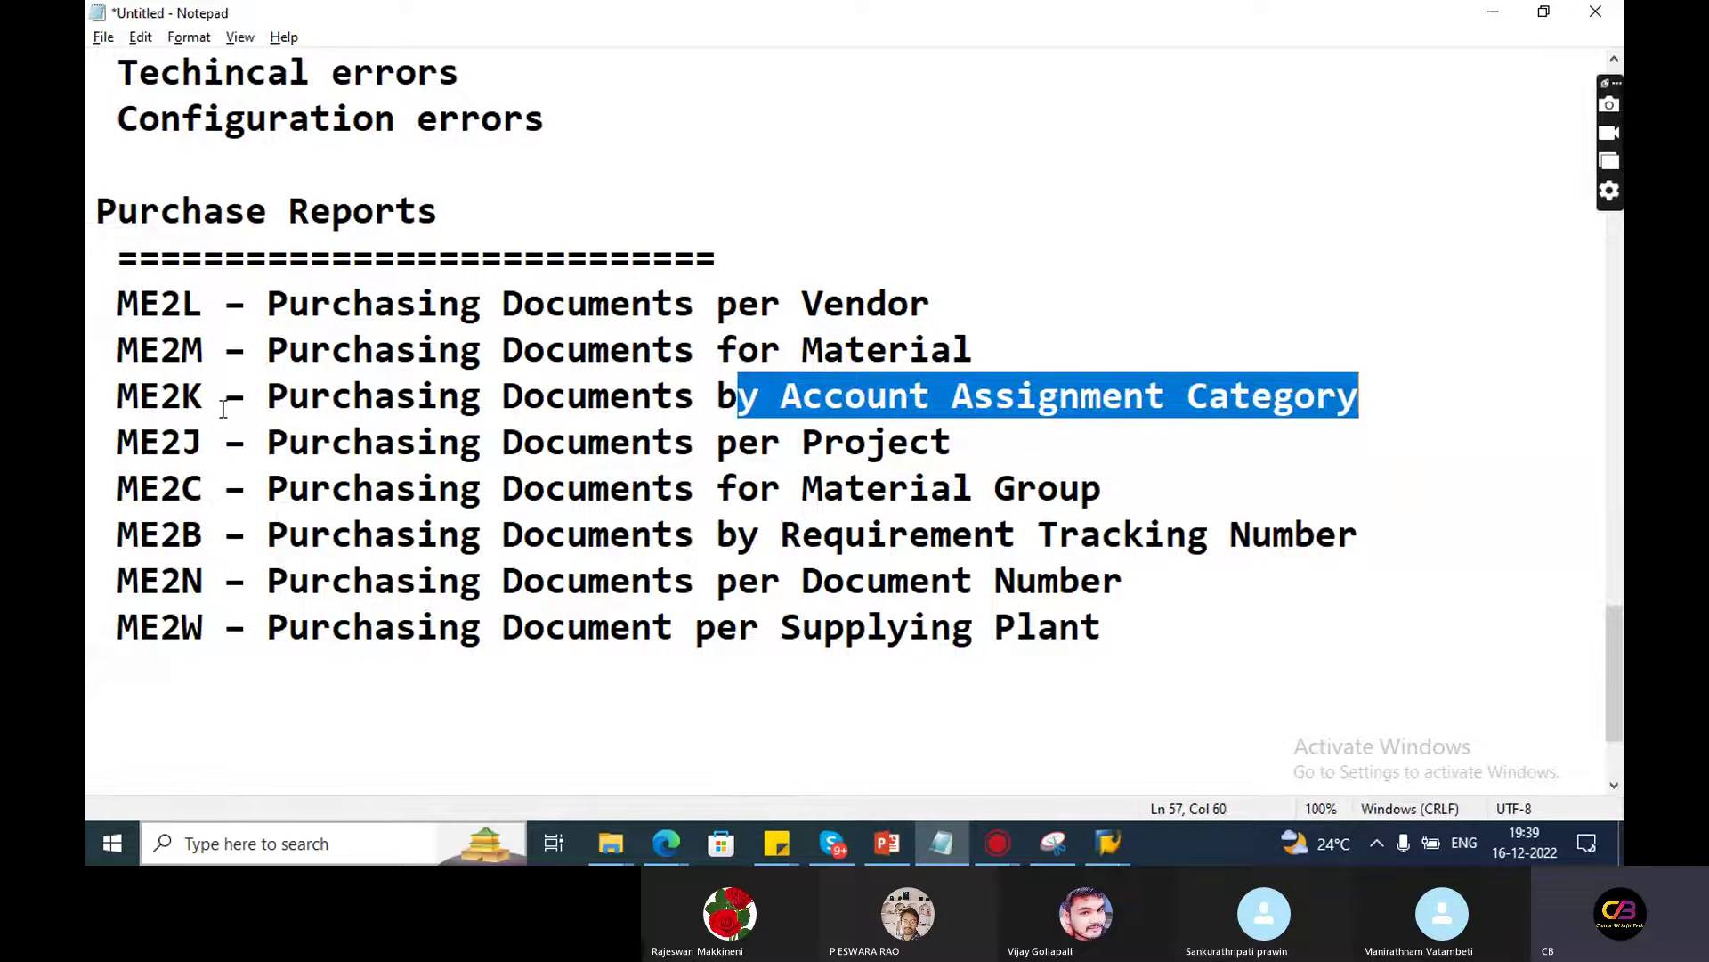
pyautogui.moveTo(206, 394); pyautogui.dragTo(115, 392)
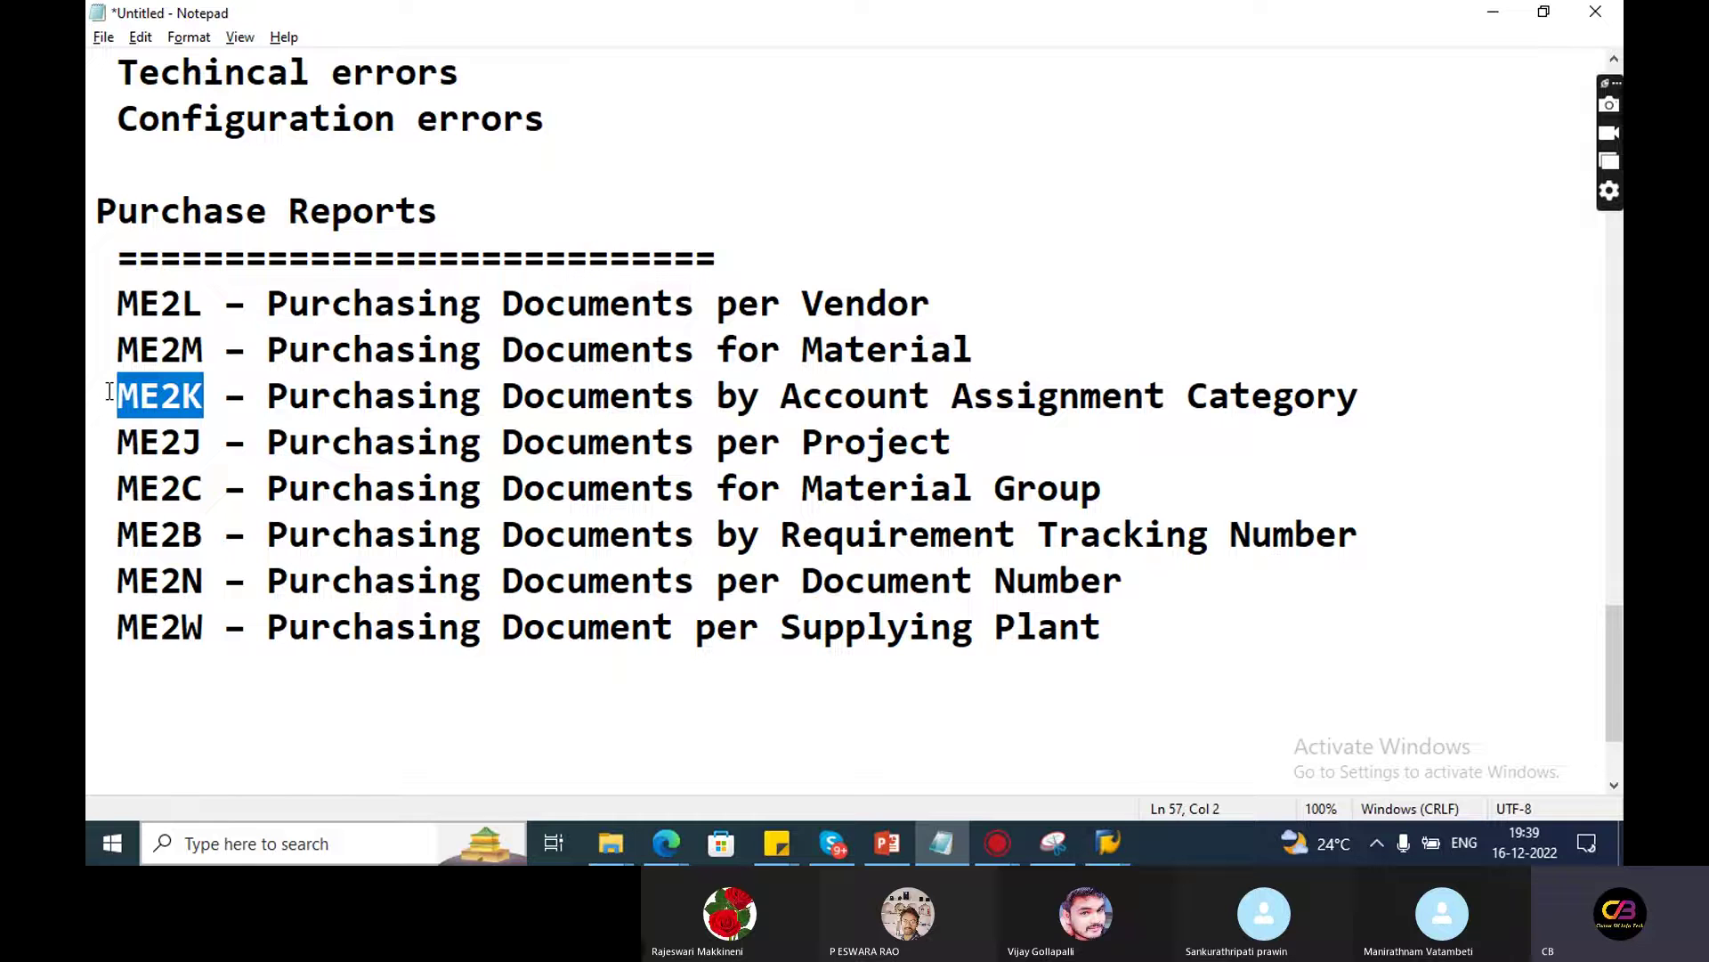
# Leave the material report for the SAP Easy Access screen and check the transaction code list in Notepad again
pyautogui.hotkey('alt', 'Tab')
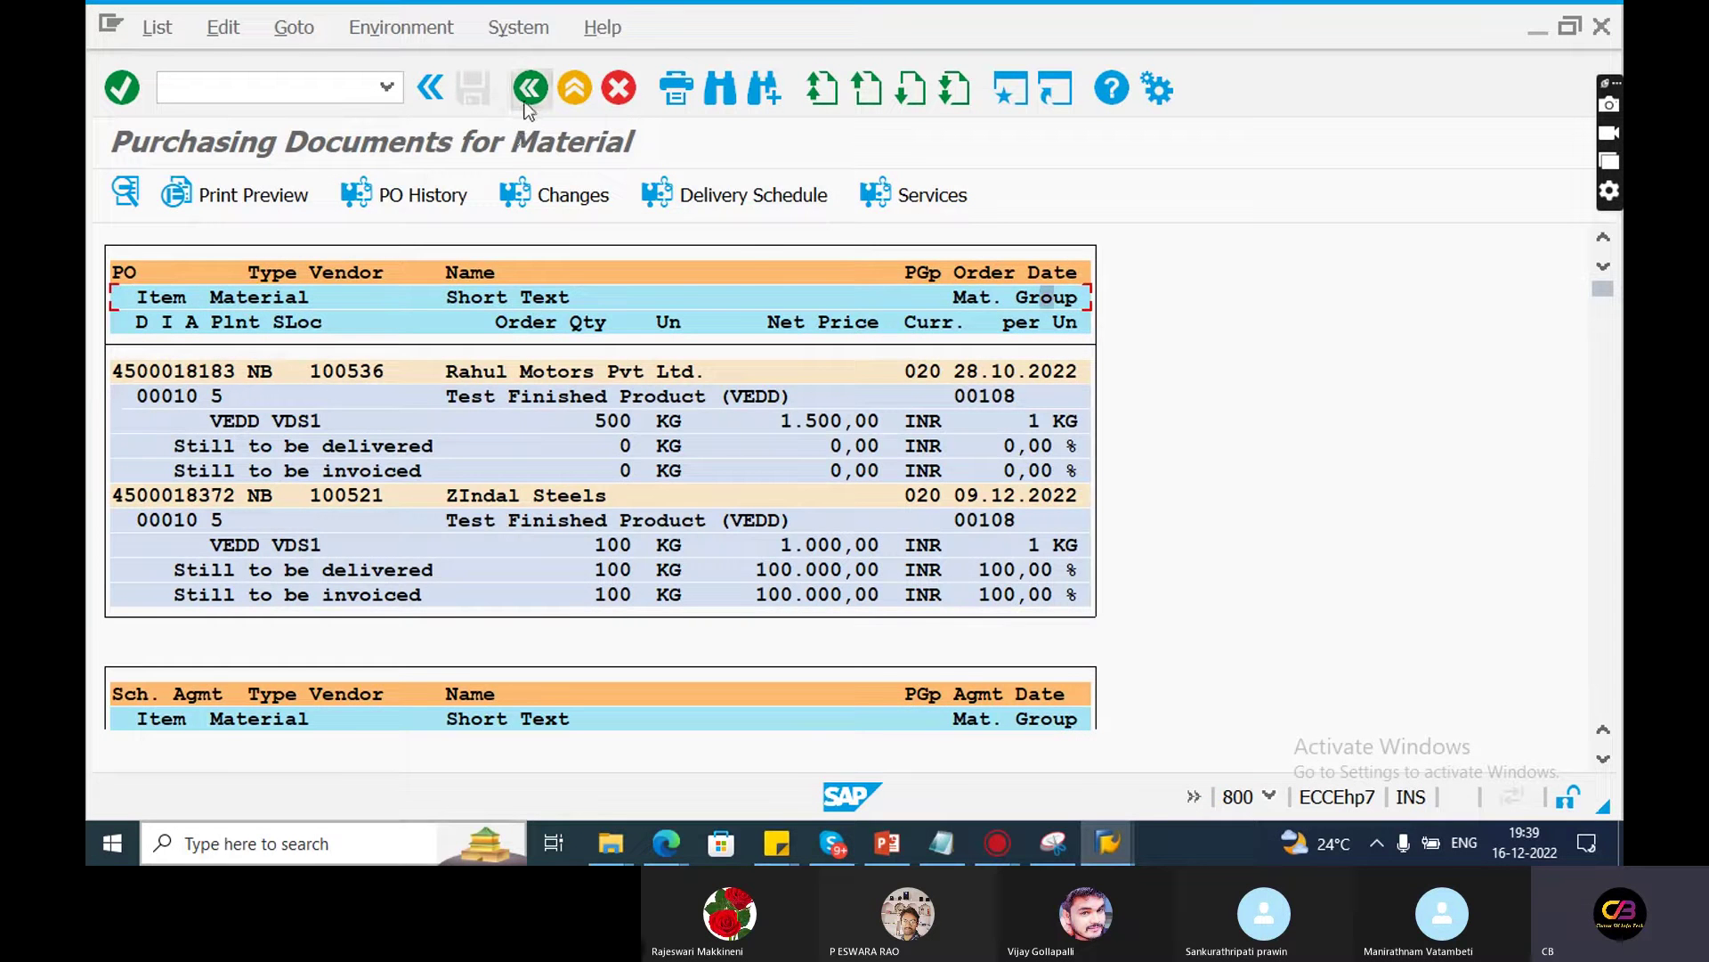
pyautogui.click(529, 99)
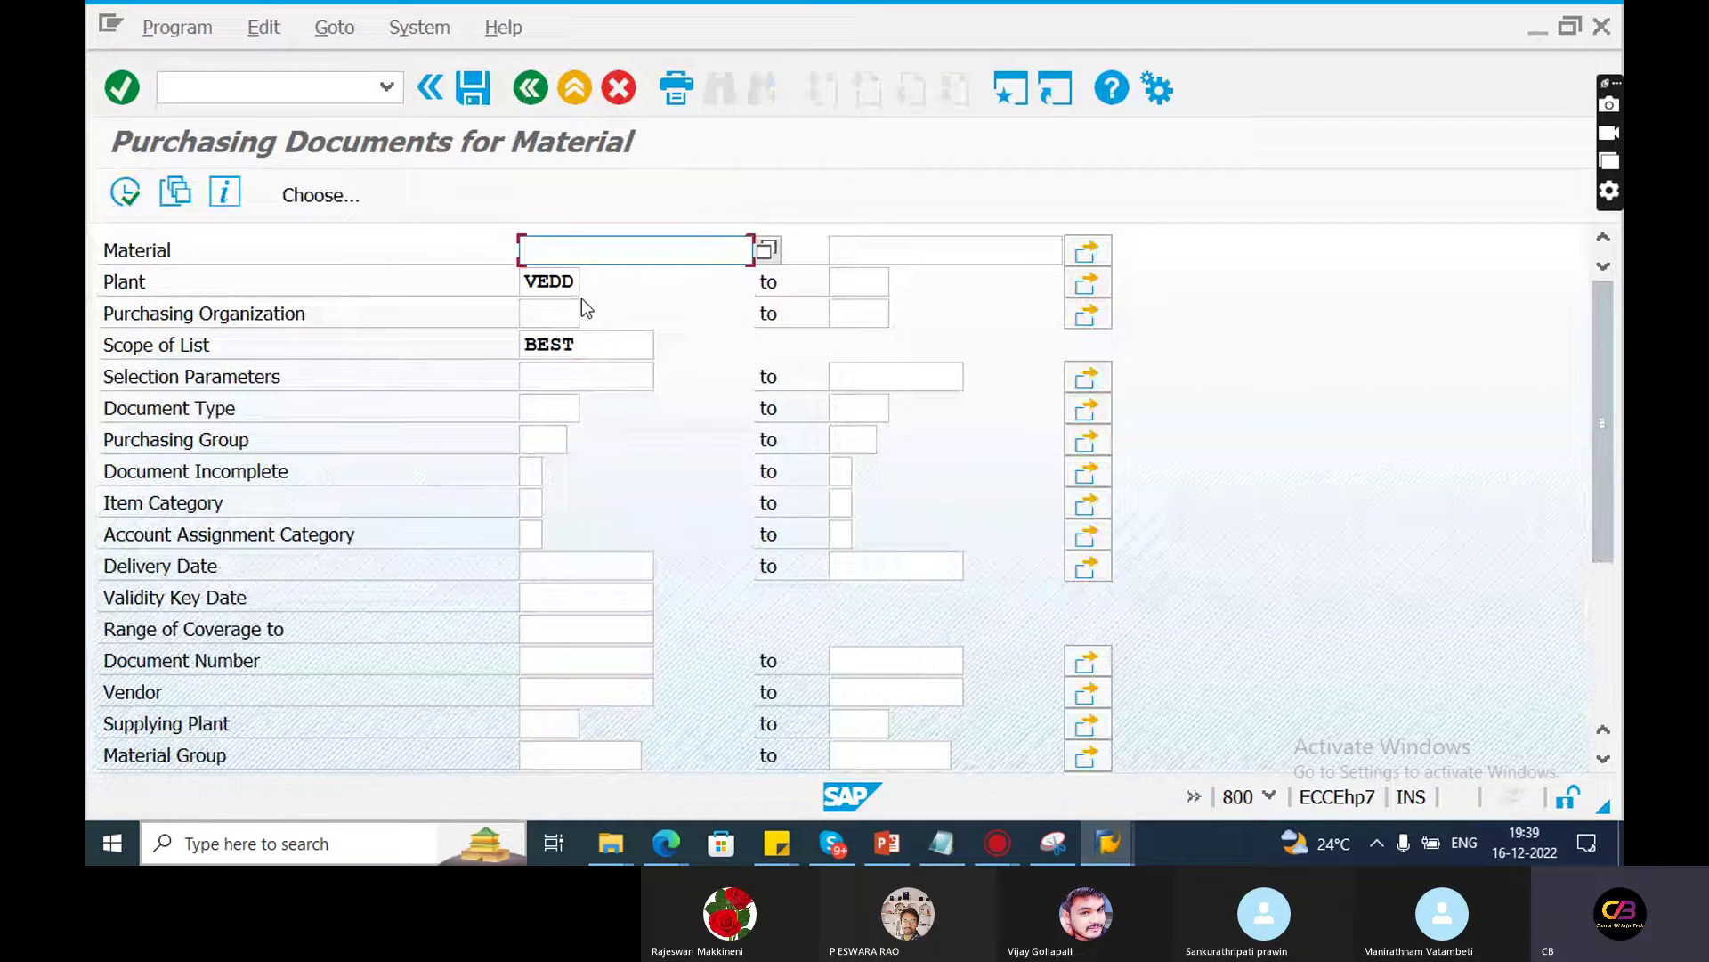
pyautogui.click(534, 87)
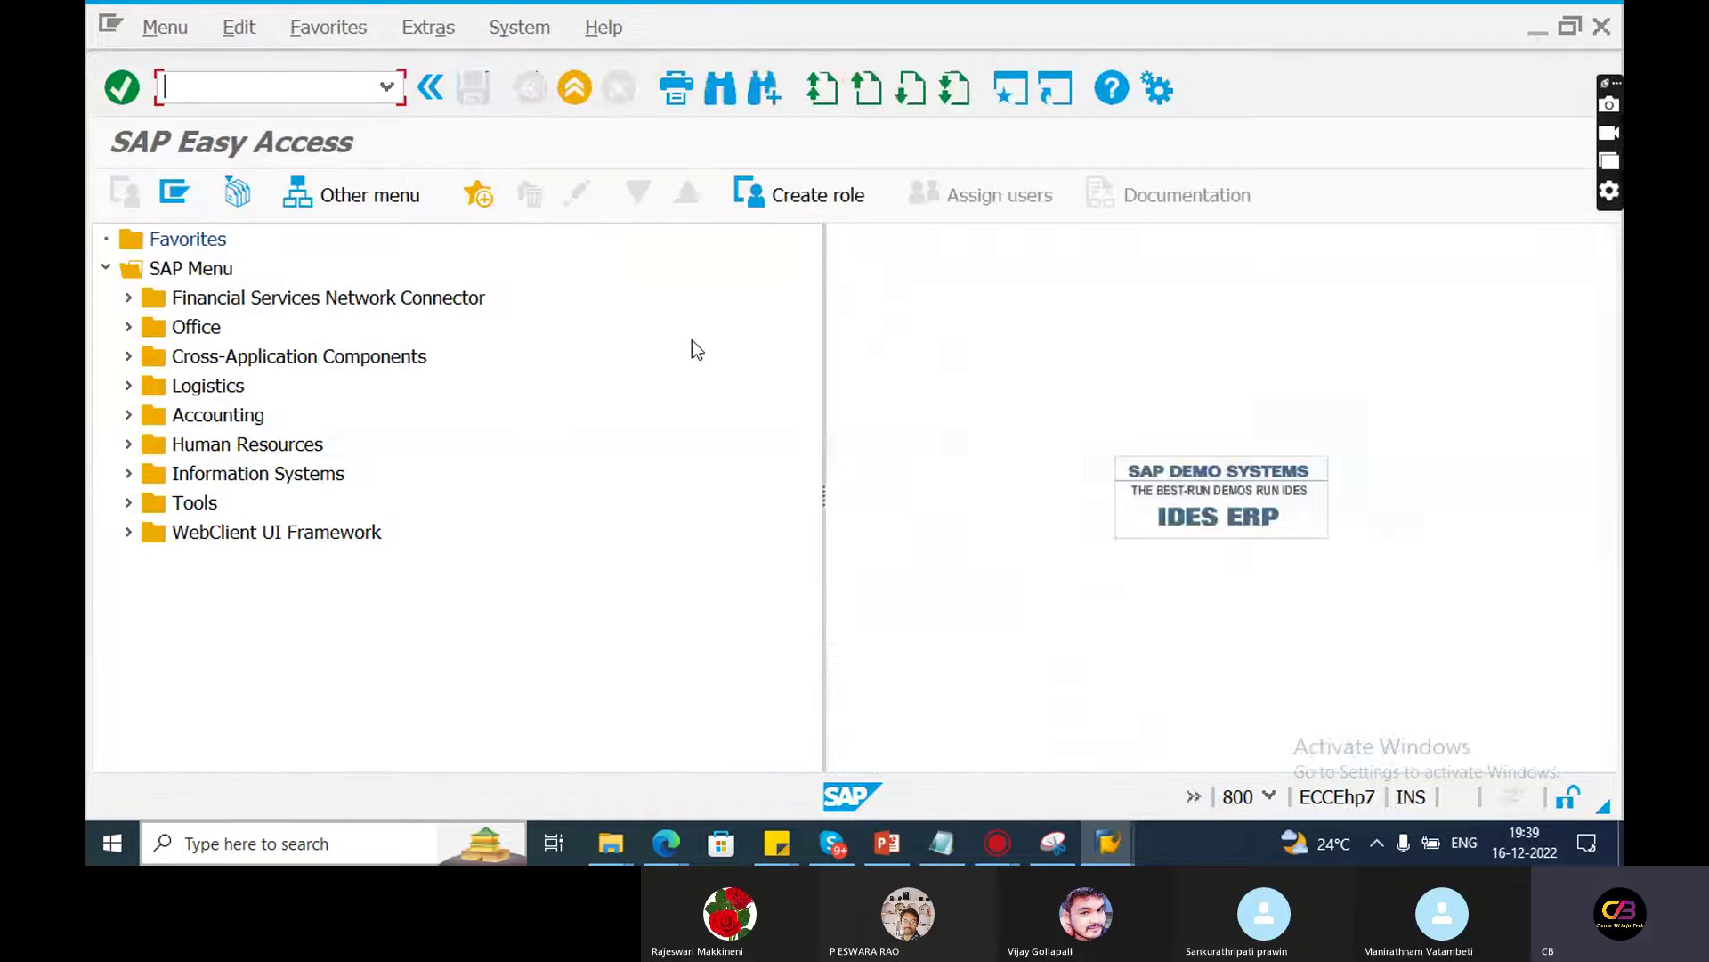
pyautogui.hotkey('alt', 'Tab')
pyautogui.moveTo(203, 395); pyautogui.dragTo(186, 303)
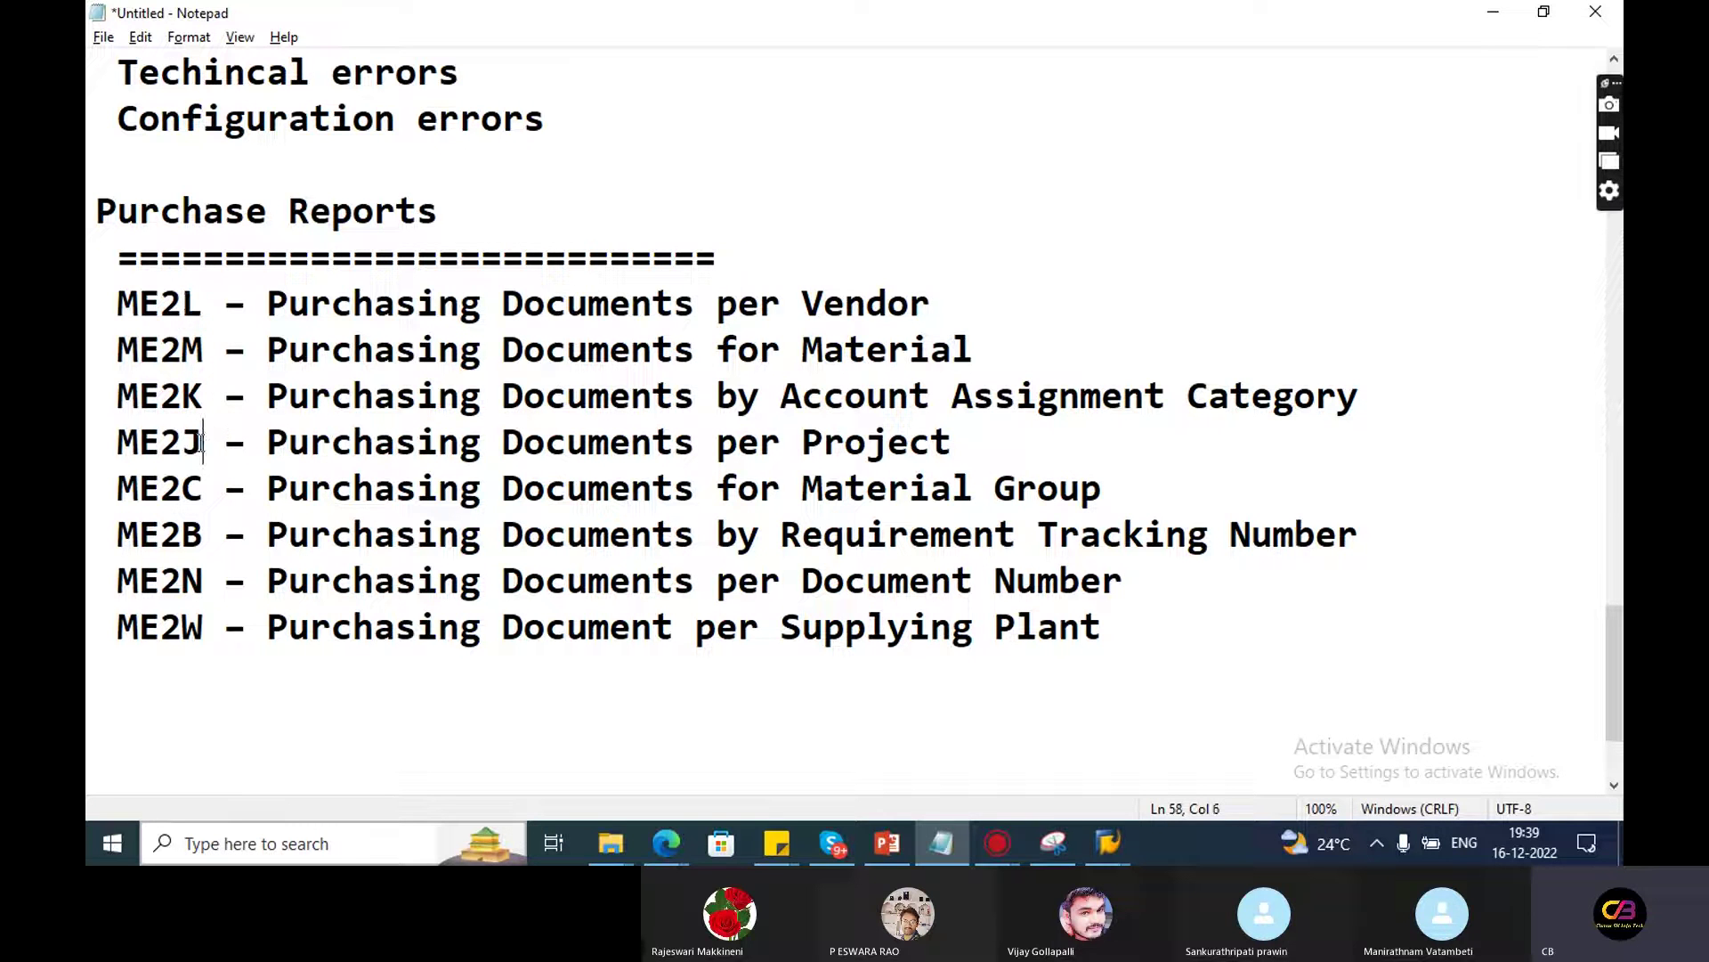
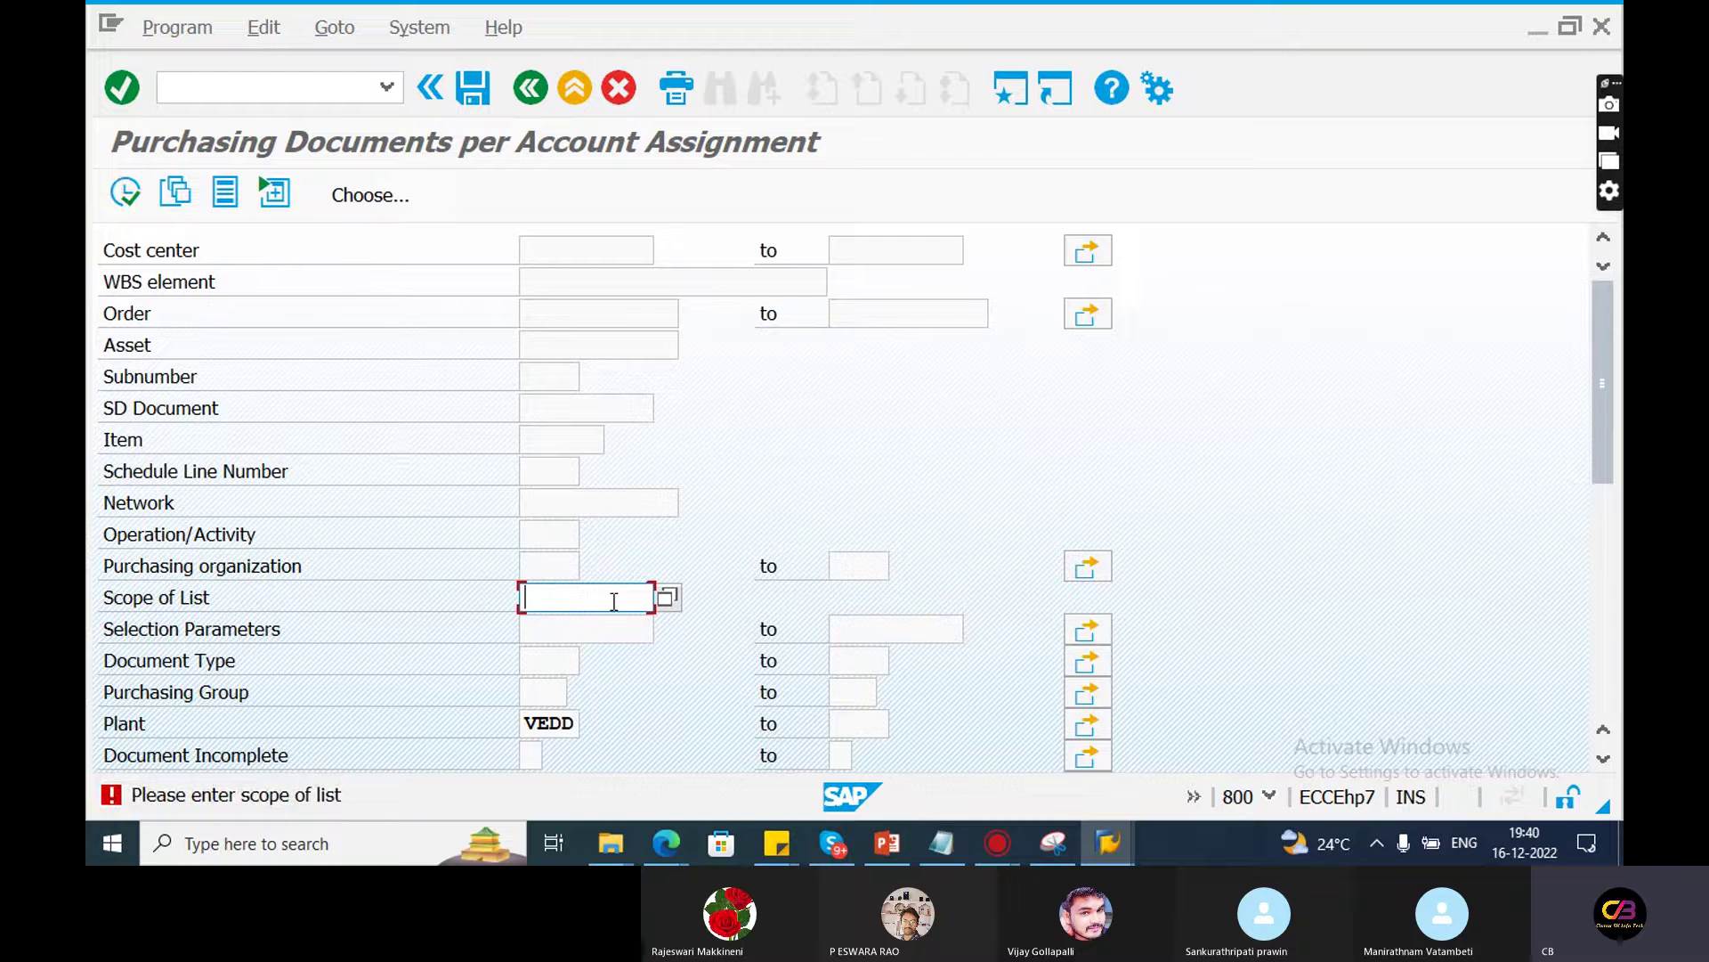
# Set the Scope of List to BEST for the Purchasing Documents per Account Assignment report and submit the selection
pyautogui.write('BEST')
pyautogui.moveTo(1603, 401); pyautogui.dragTo(1597, 506)
pyautogui.press('Return')
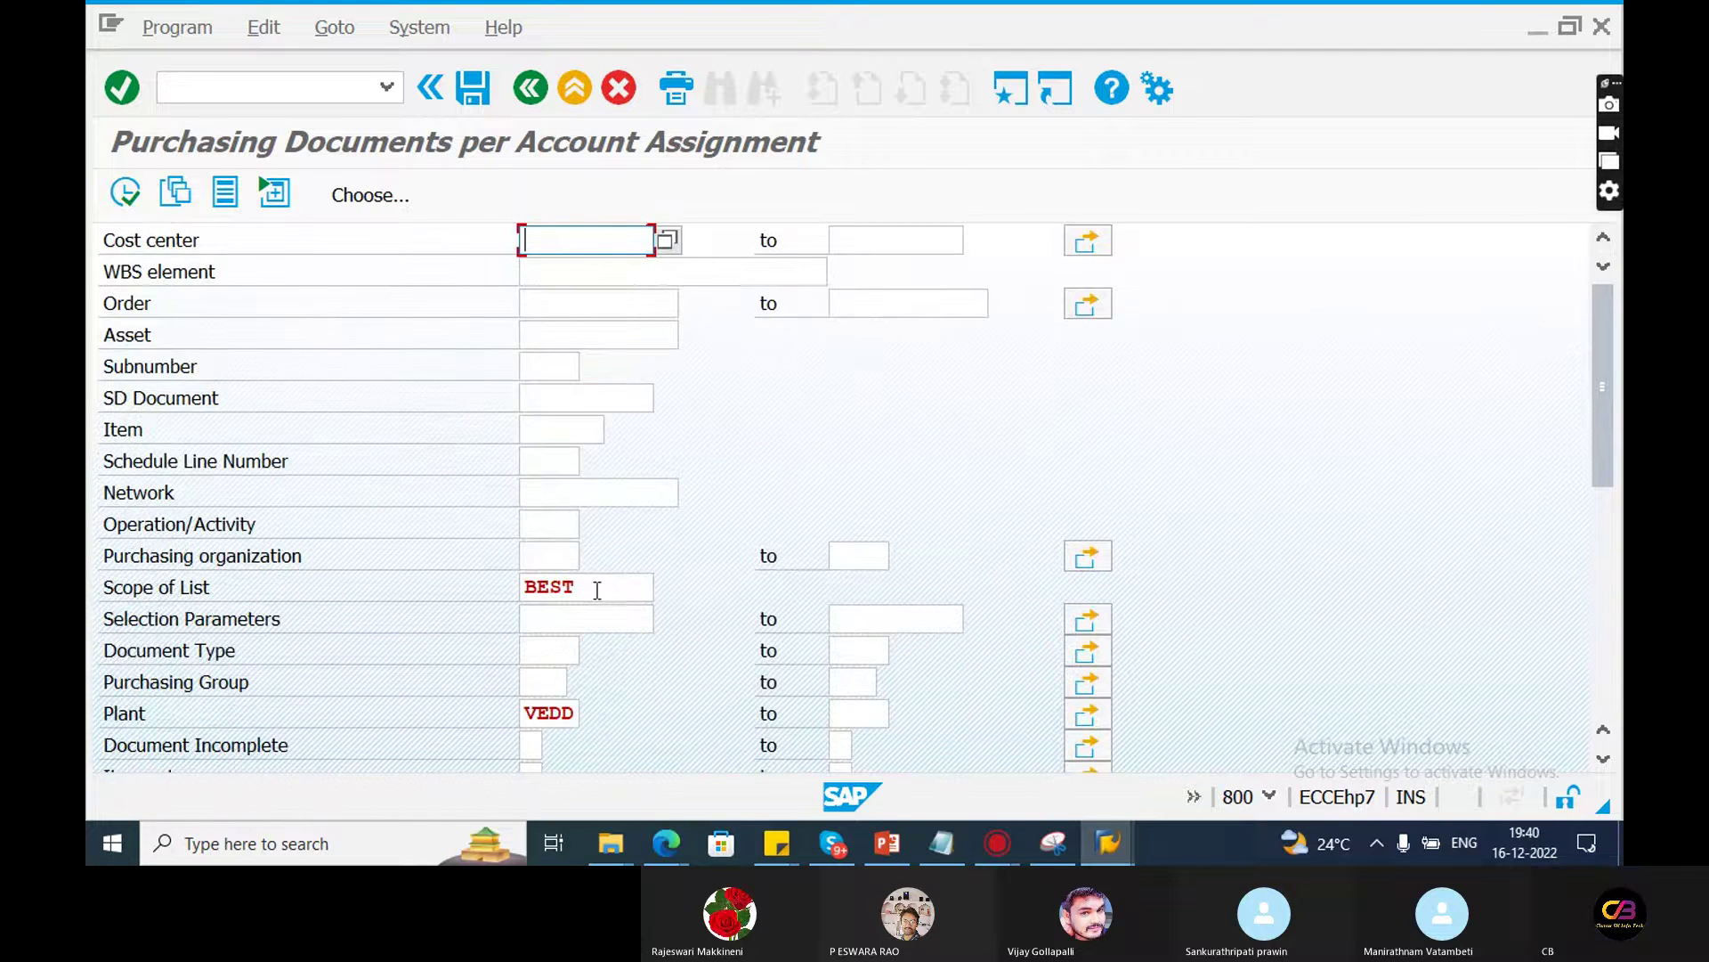
# Try to run the account assignment report with the plant cleared, then enter plant VEDD again
pyautogui.doubleClick(576, 711)
pyautogui.press('BackSpace')
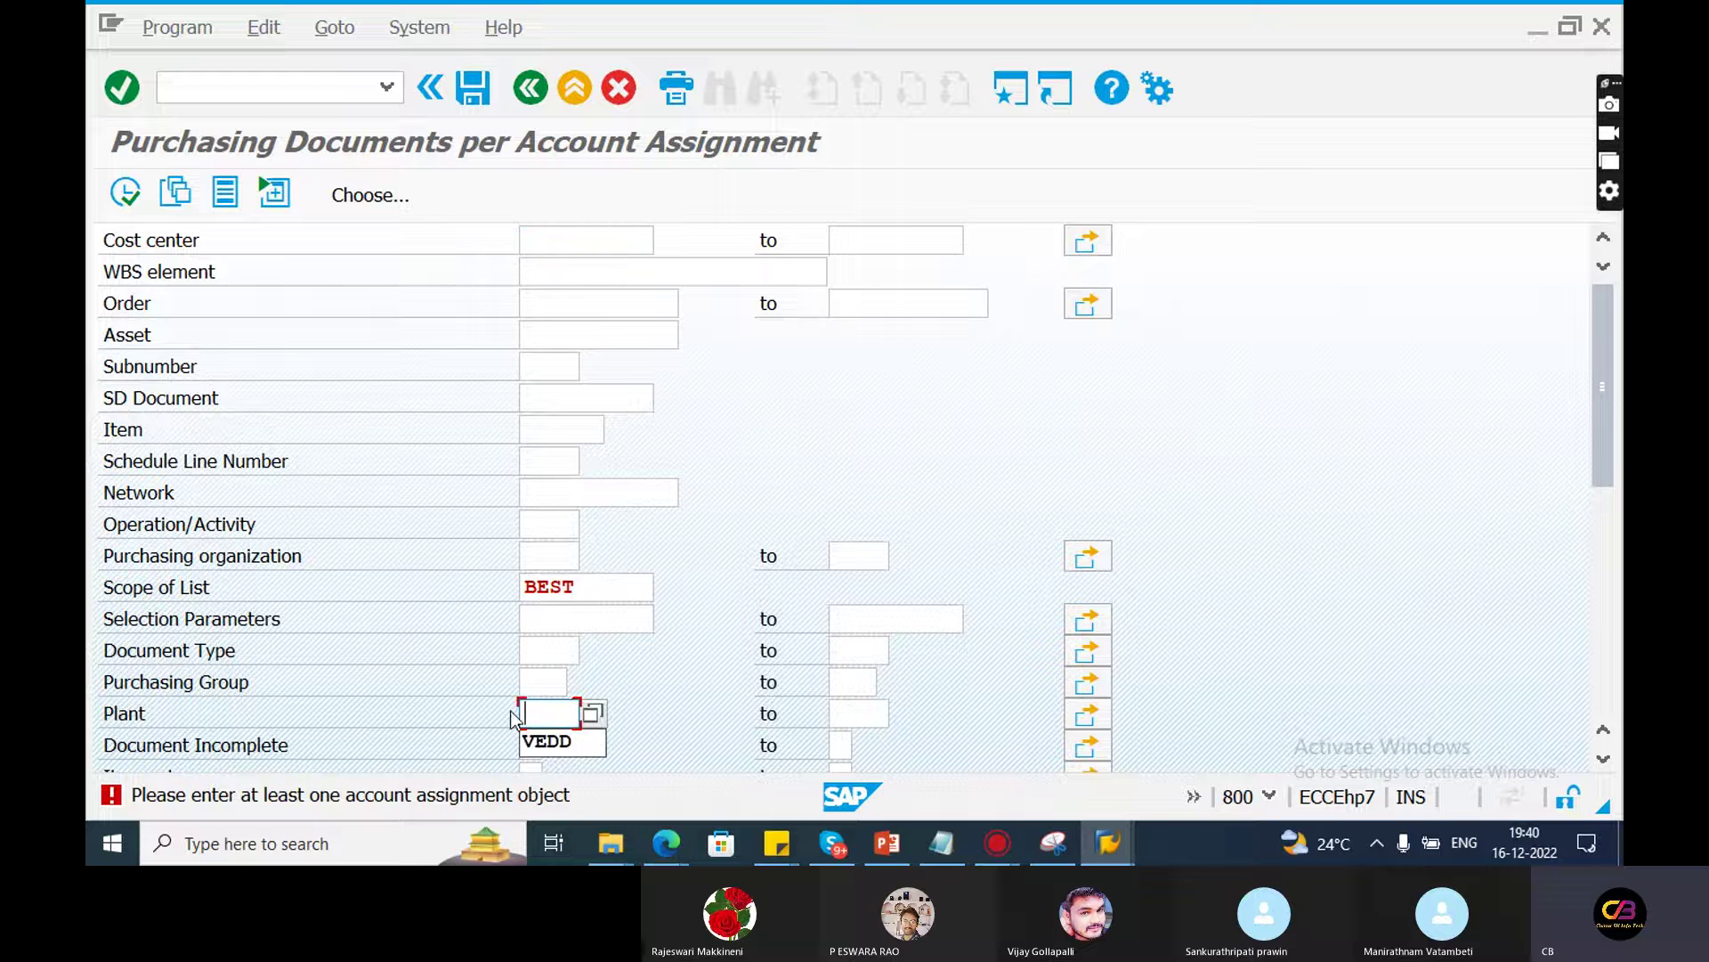
pyautogui.click(129, 194)
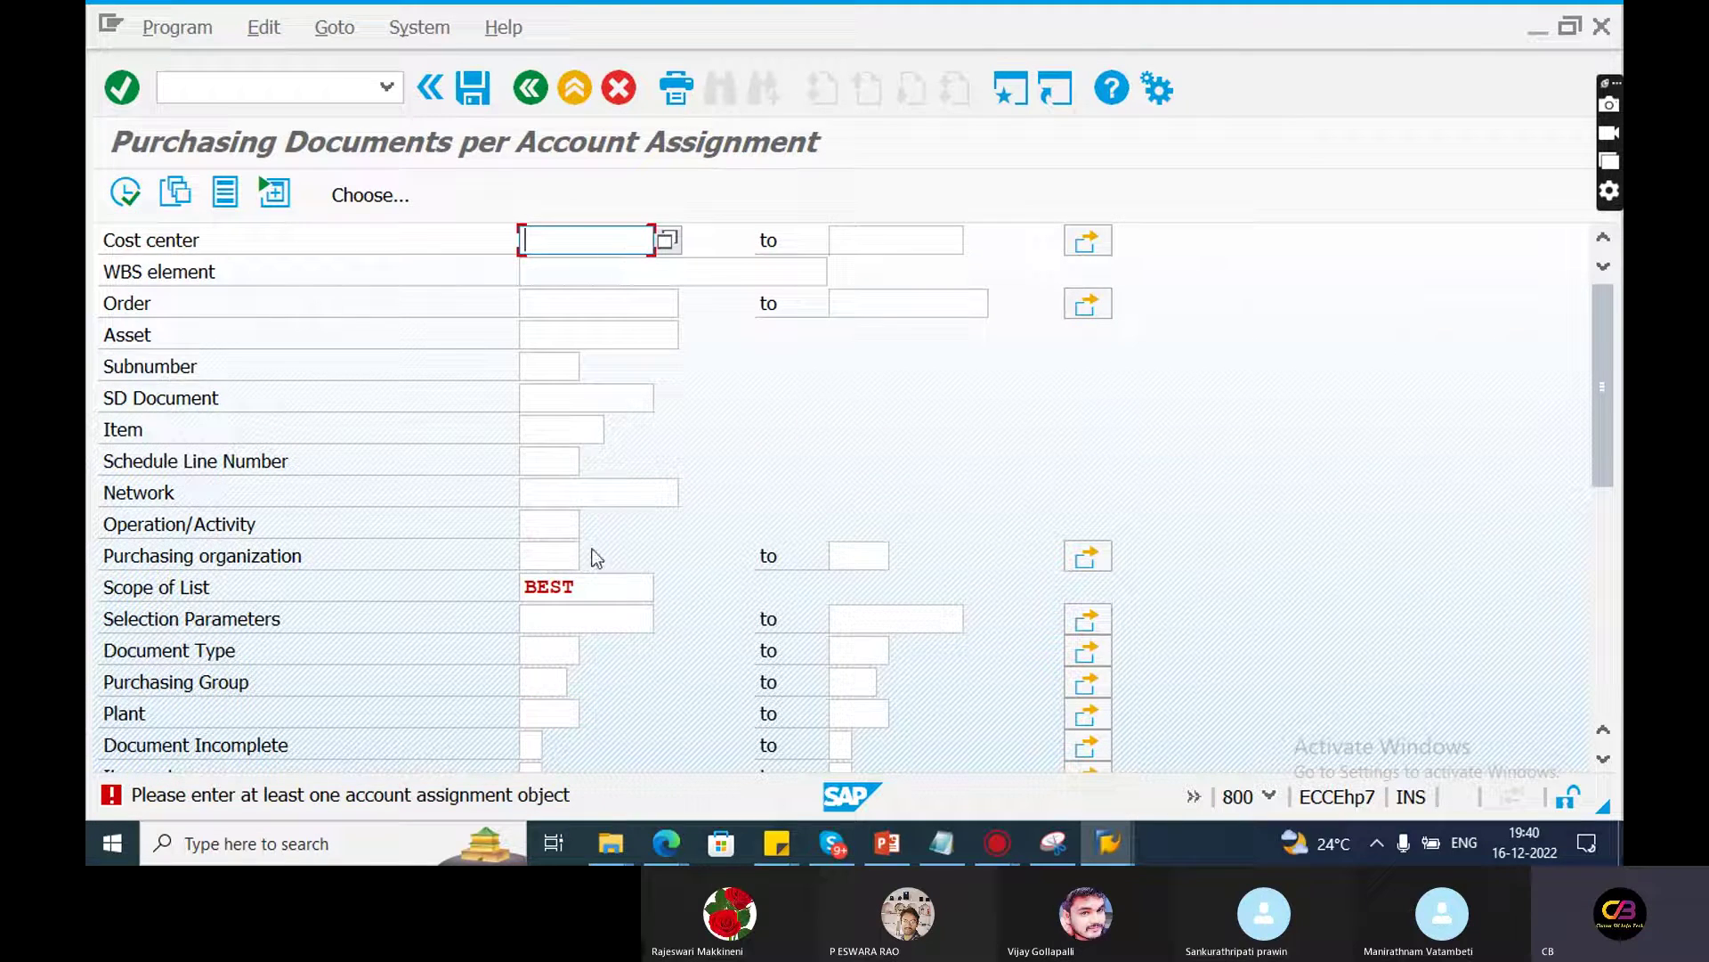
pyautogui.click(581, 615)
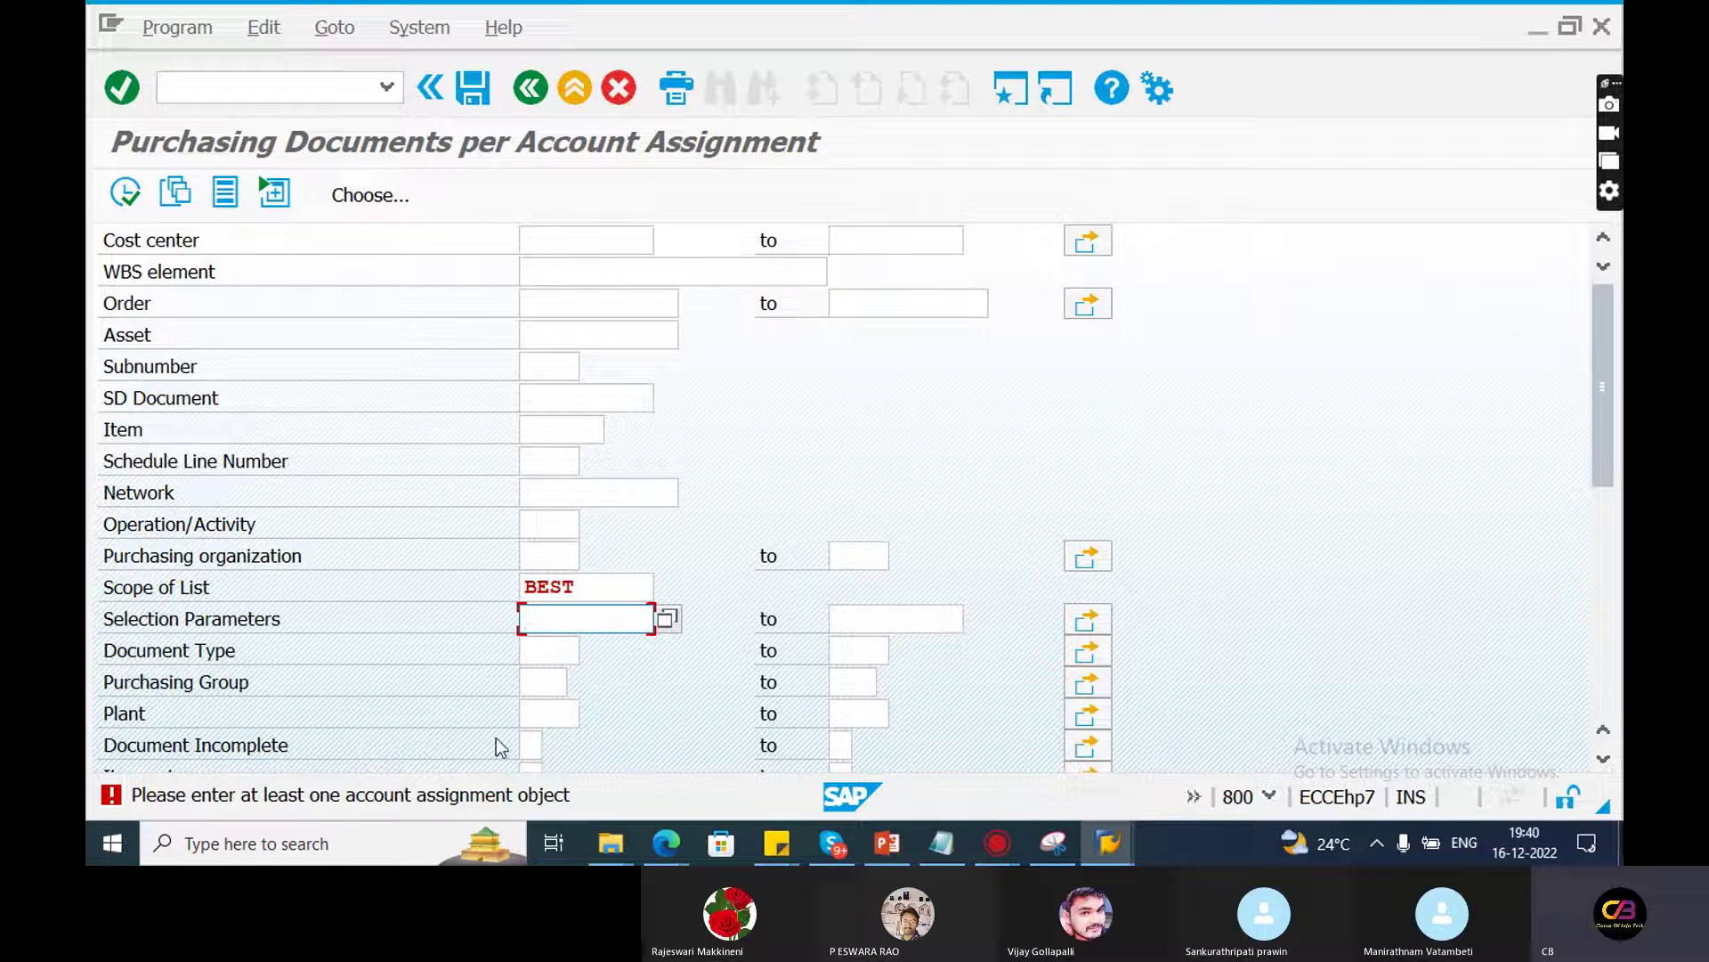
pyautogui.click(547, 713)
pyautogui.write('VEDD')
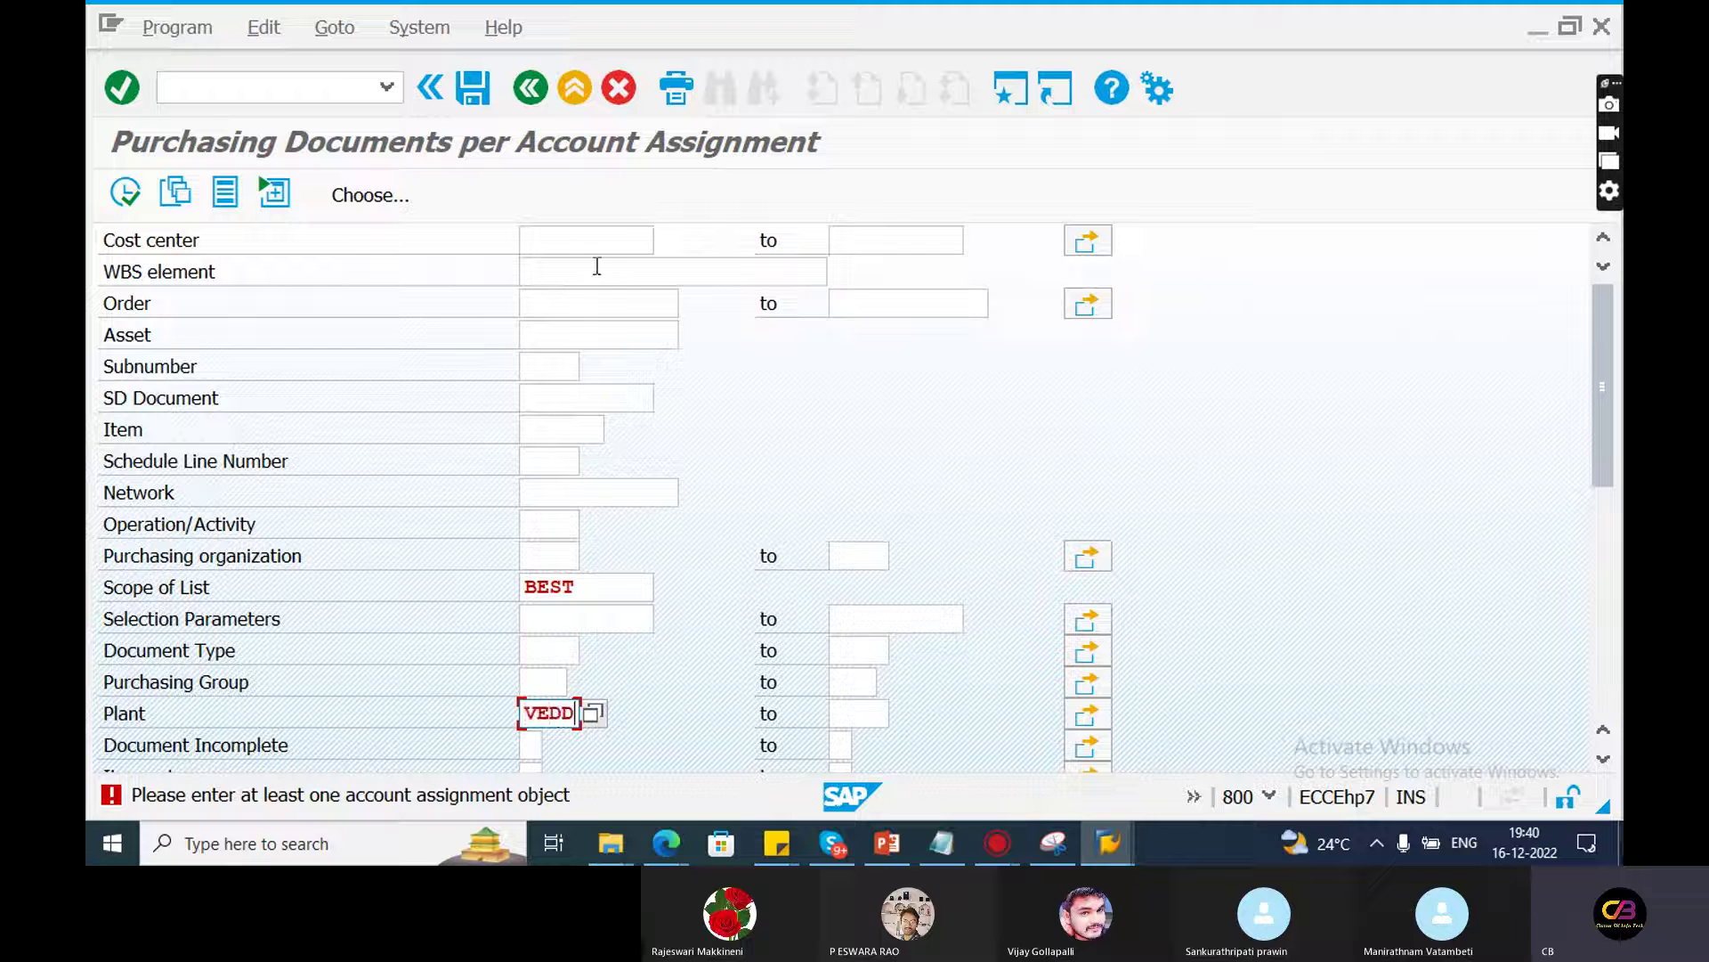
pyautogui.click(589, 242)
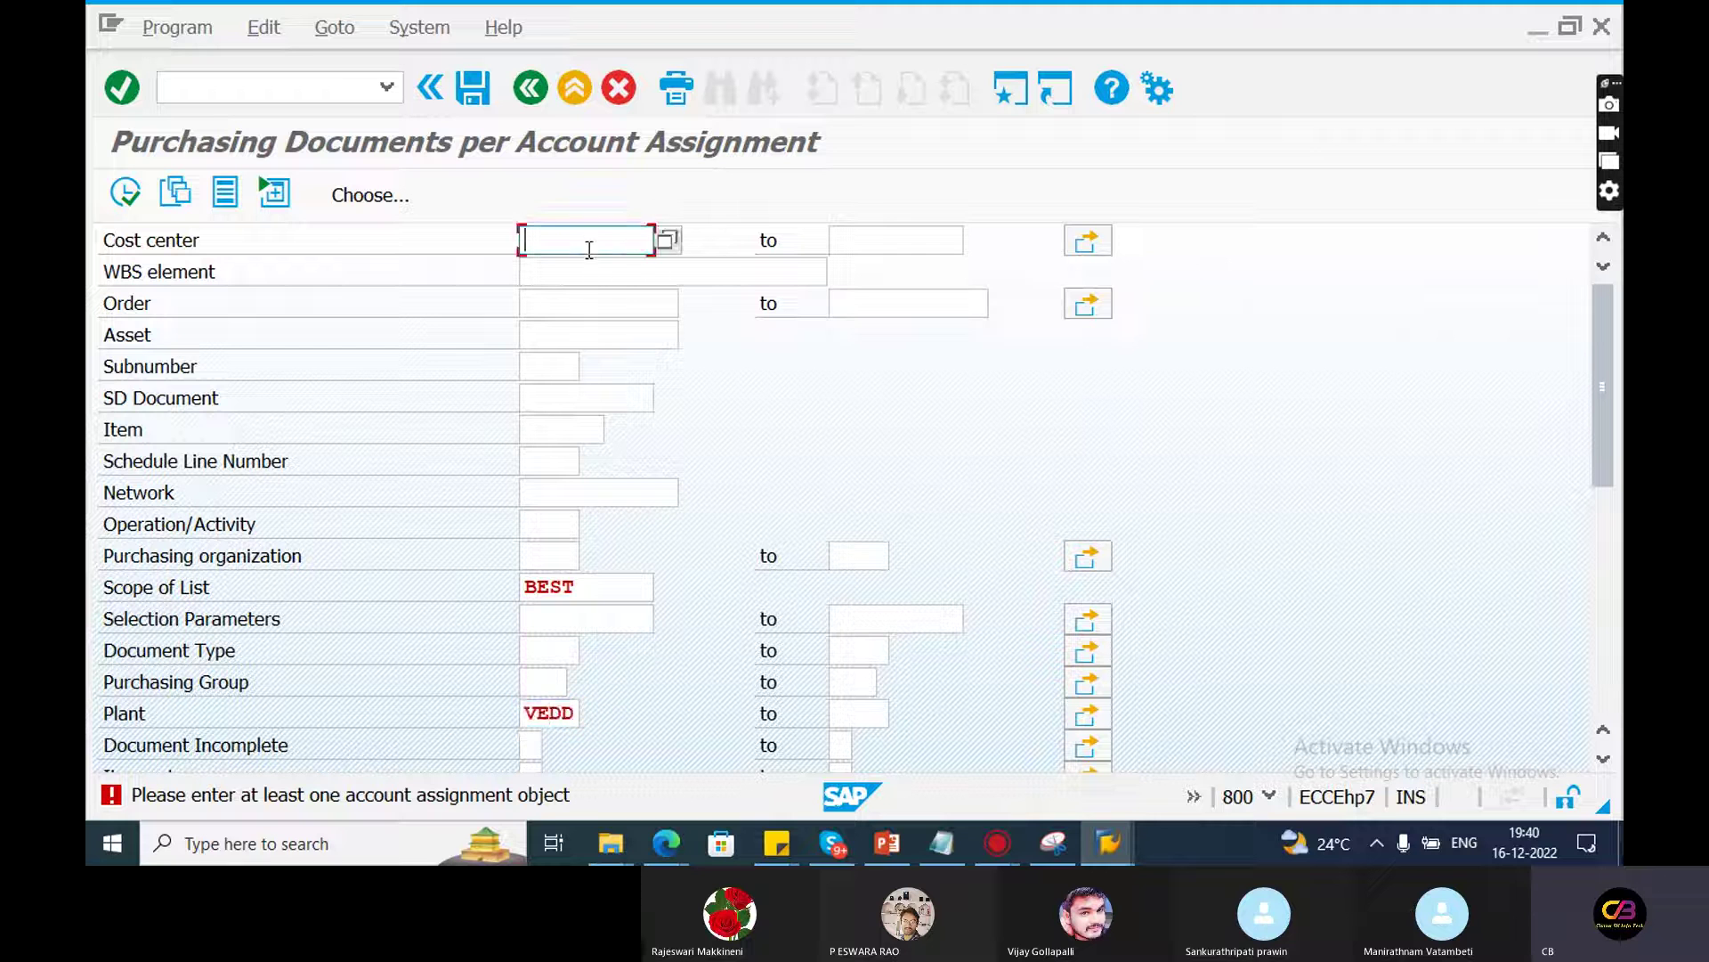
pyautogui.click(669, 242)
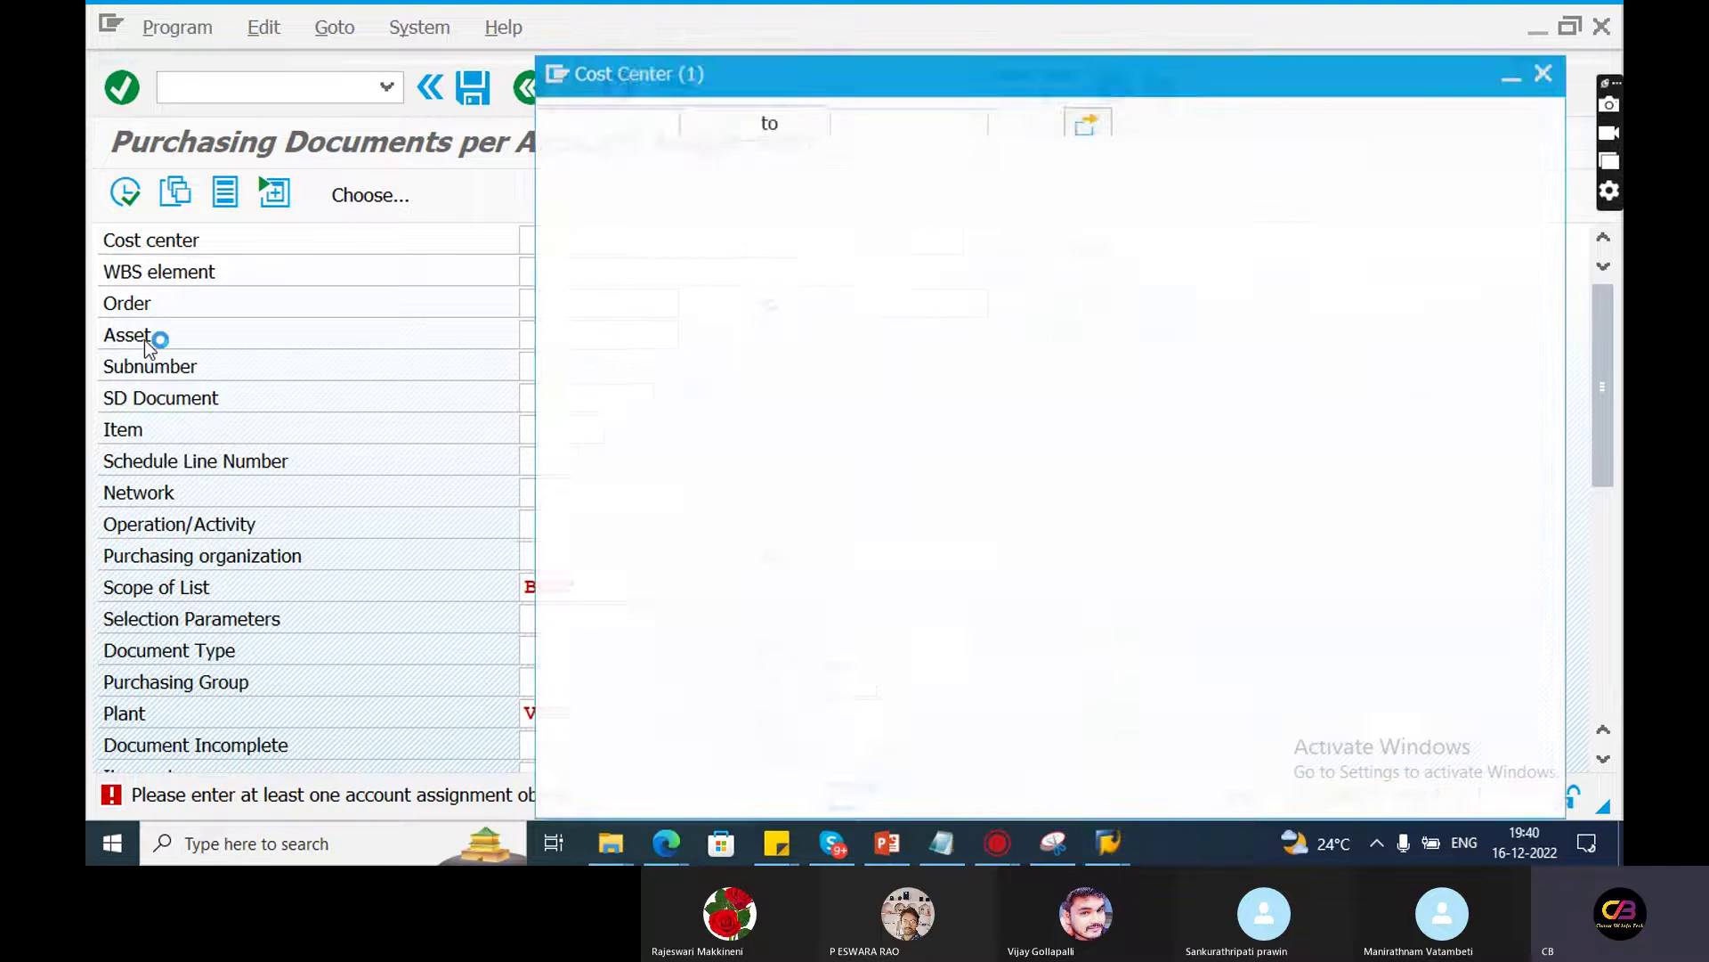
pyautogui.click(1540, 76)
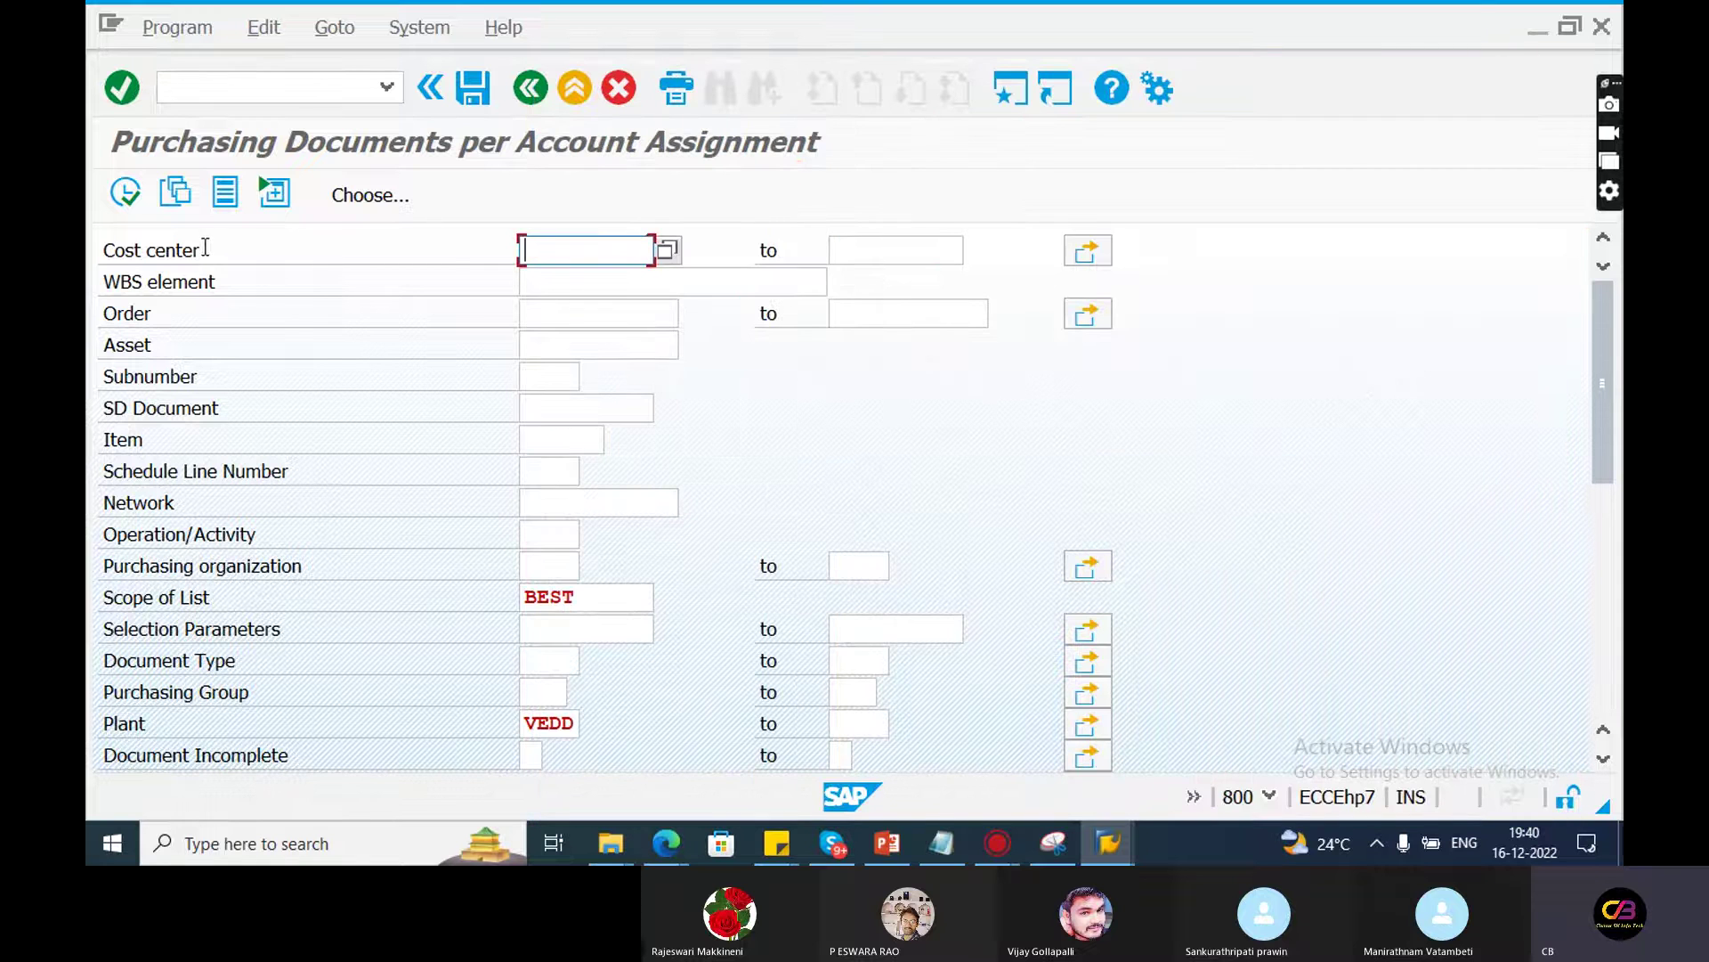
# Examine the account assignment fields from Cost center through SD Document on the selection screen
pyautogui.moveTo(205, 247); pyautogui.dragTo(98, 240)
pyautogui.moveTo(237, 283)
pyautogui.mouseDown()
pyautogui.moveTo(92, 302)
pyautogui.moveTo(133, 334)
pyautogui.moveTo(98, 340)
pyautogui.moveTo(91, 367)
pyautogui.mouseUp()
pyautogui.moveTo(230, 387)
pyautogui.mouseDown()
pyautogui.moveTo(96, 388)
pyautogui.moveTo(231, 415)
pyautogui.moveTo(93, 417)
pyautogui.mouseUp()
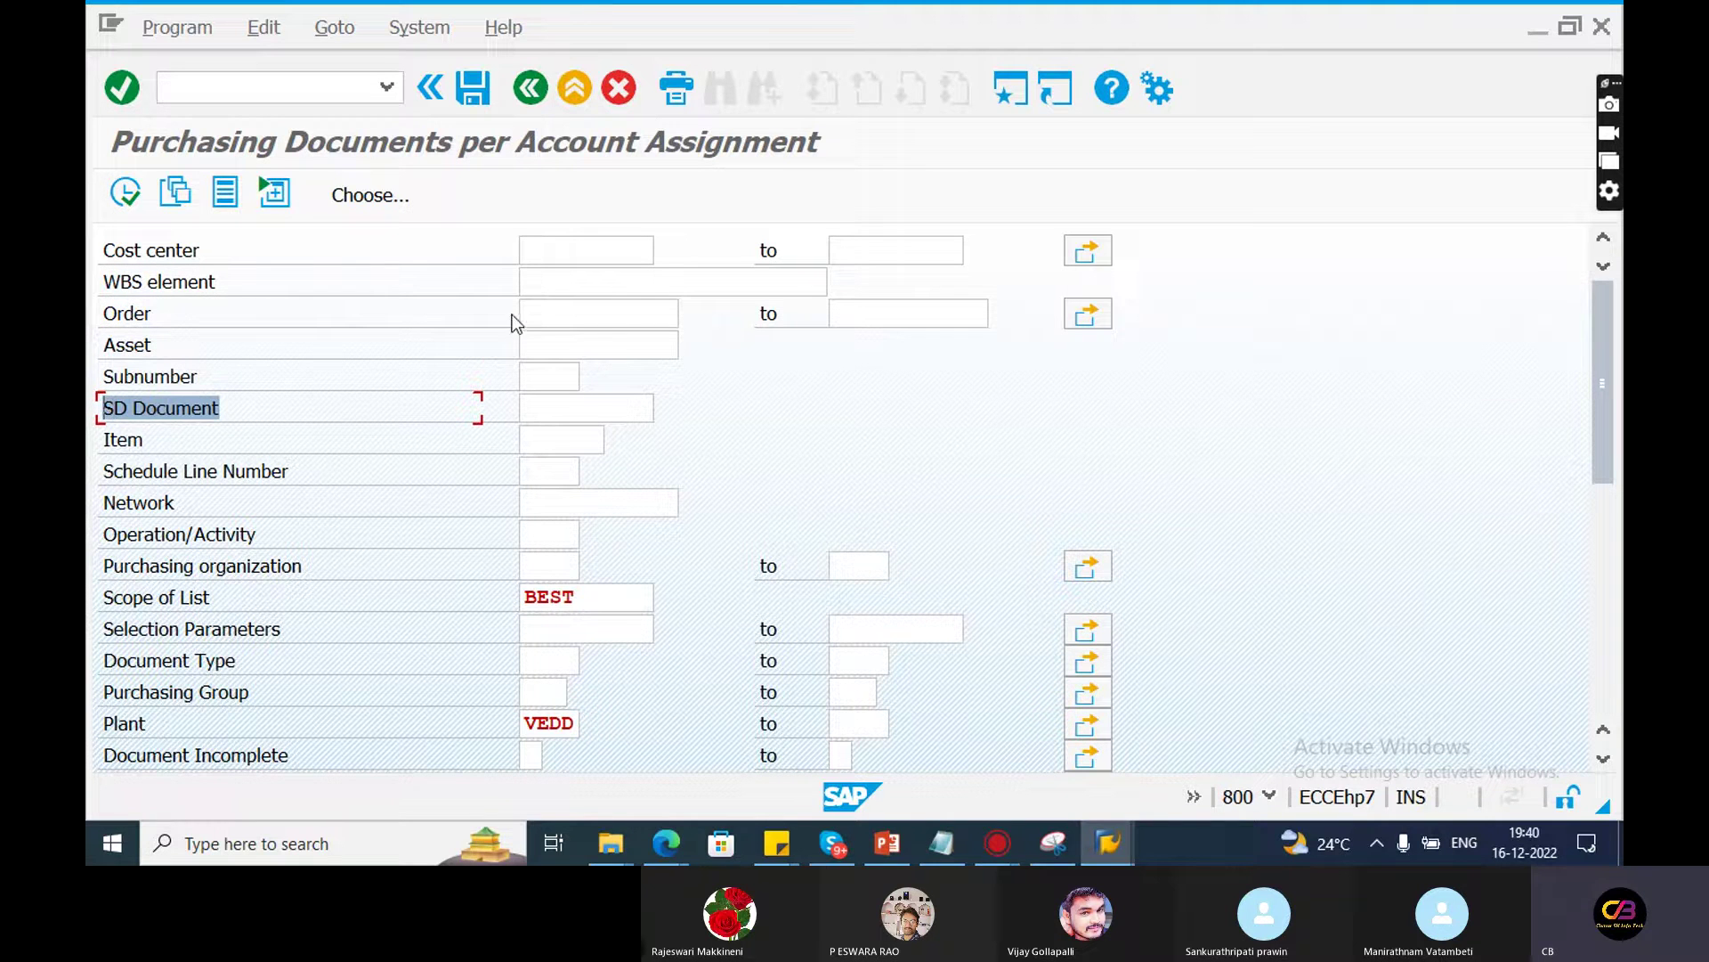
# Find the cost center TESTCC by searching controlling area VEDA under cost center name, and run the report for it
pyautogui.click(570, 242)
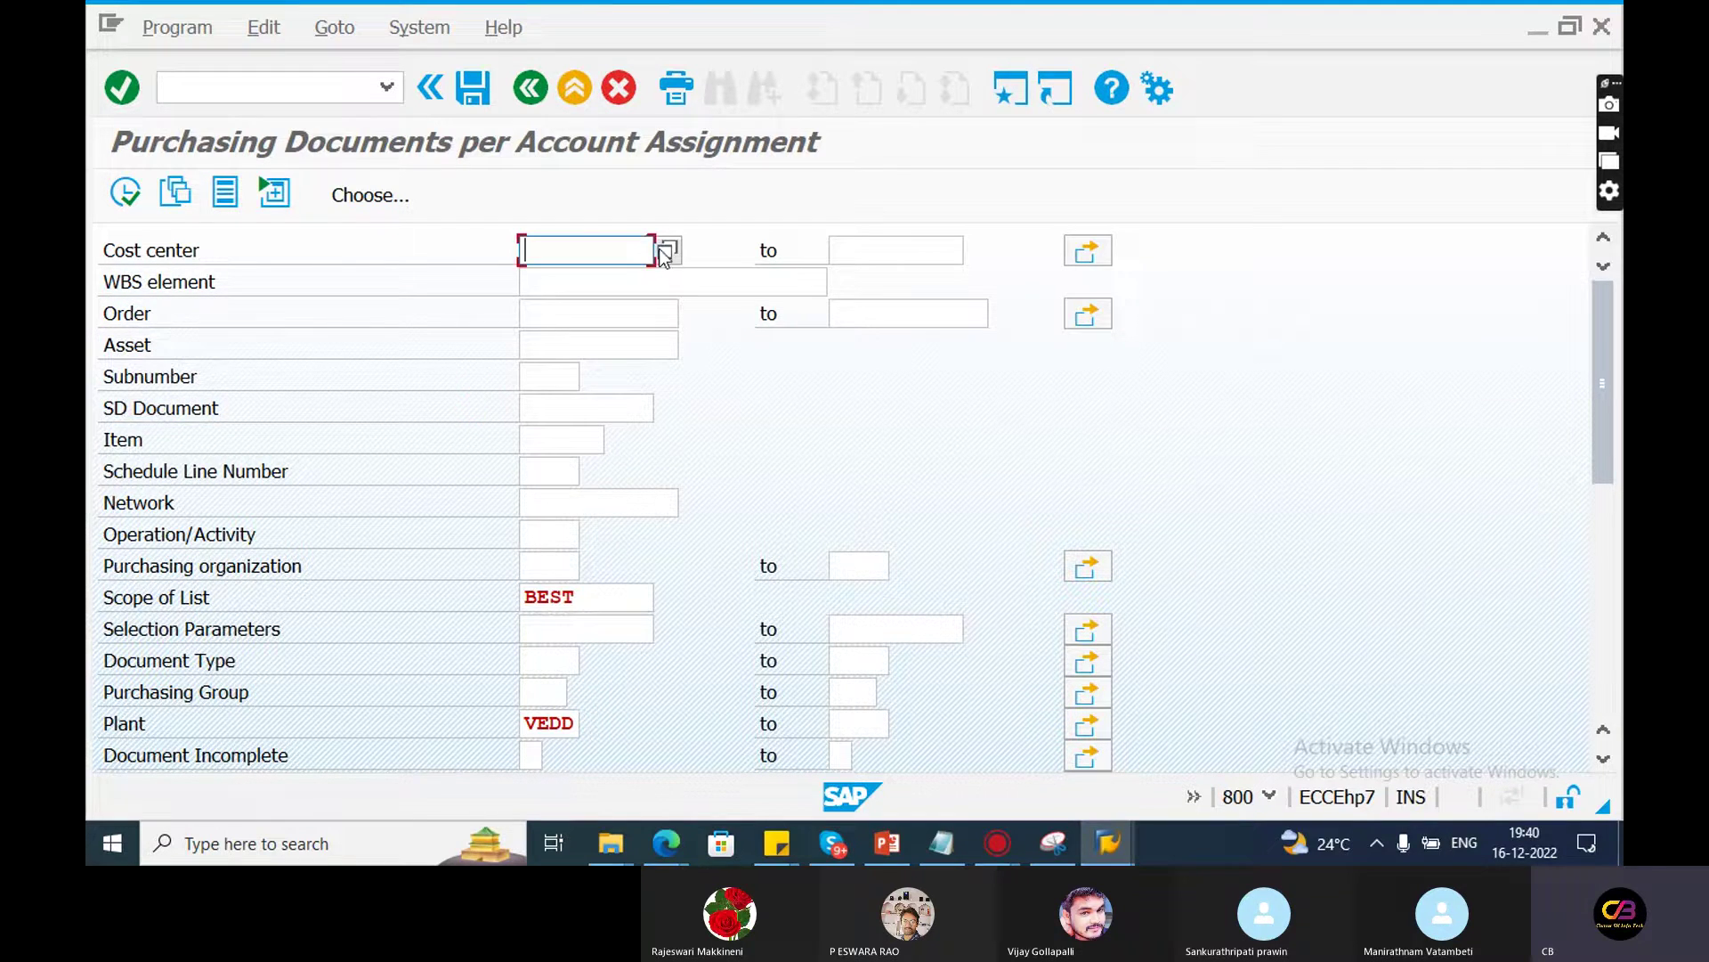
pyautogui.press('F4')
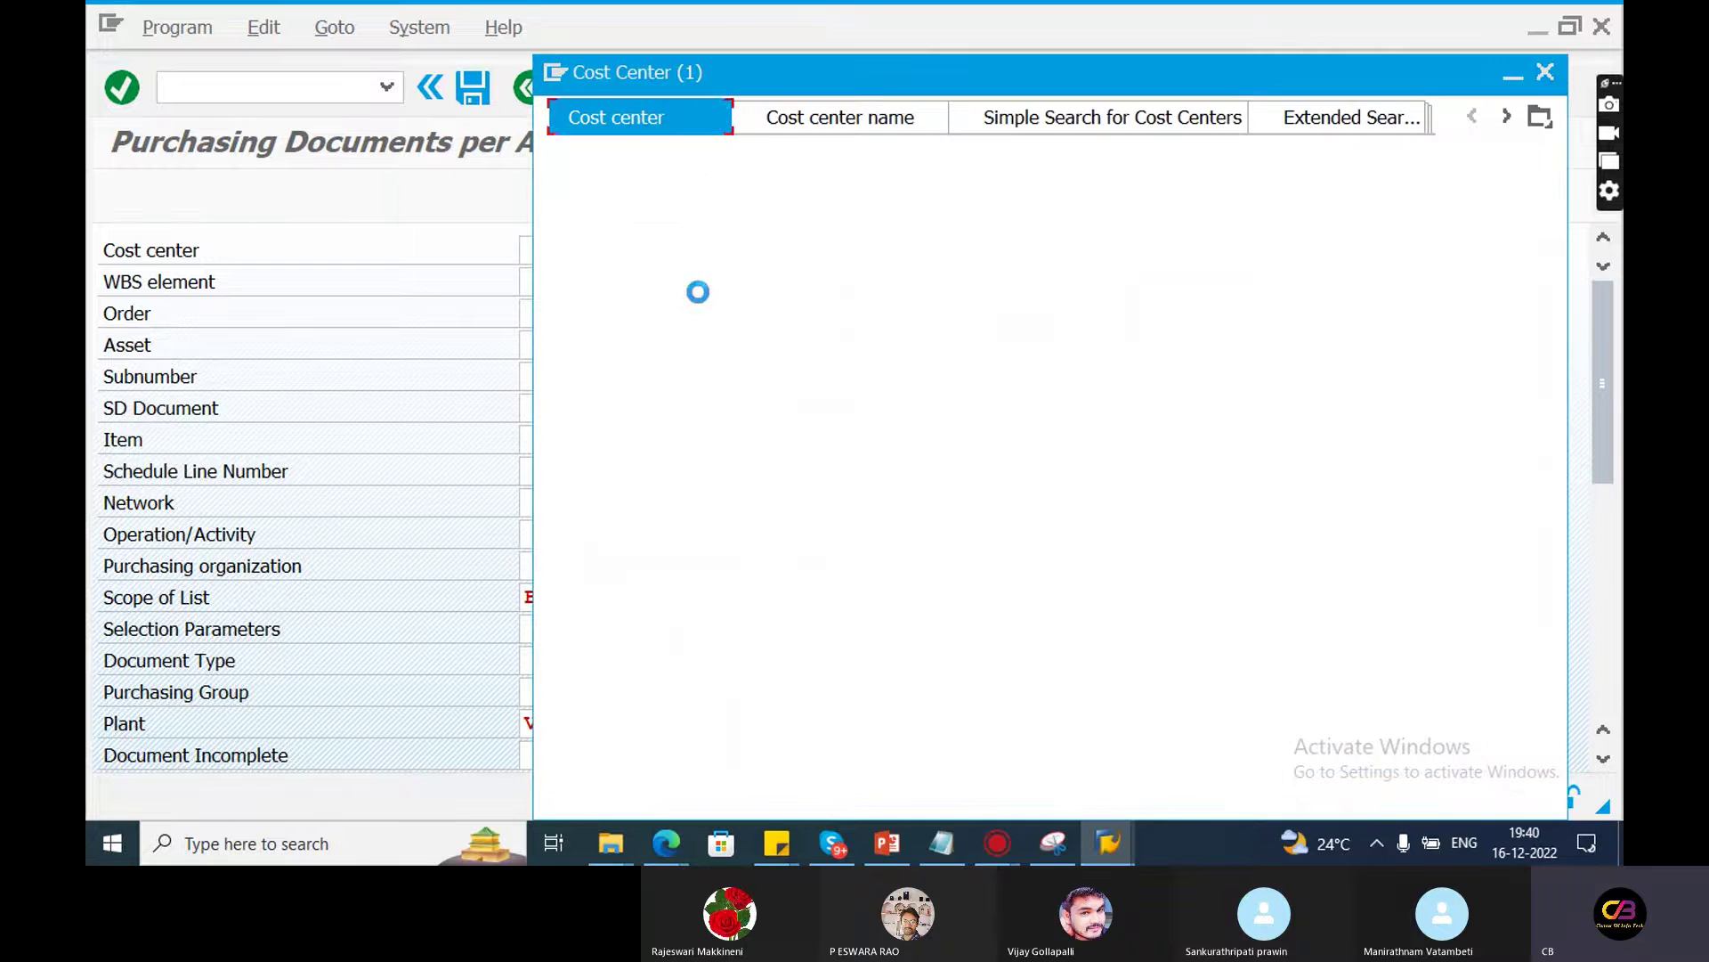
pyautogui.click(1454, 789)
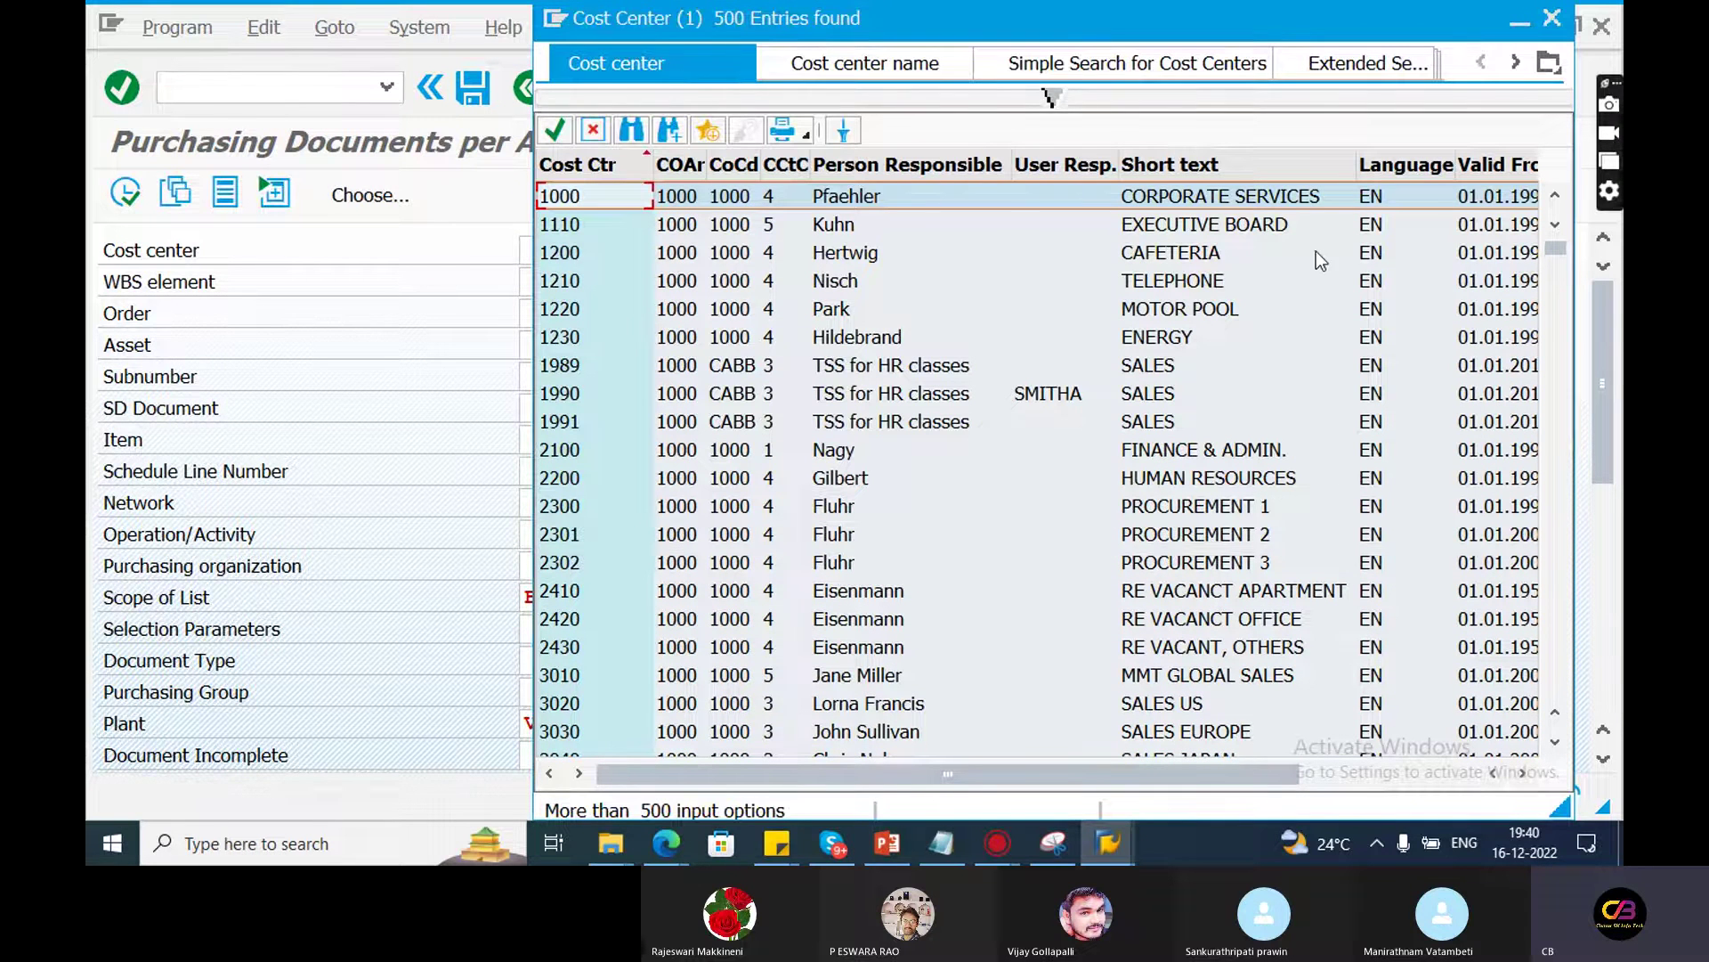
pyautogui.click(869, 61)
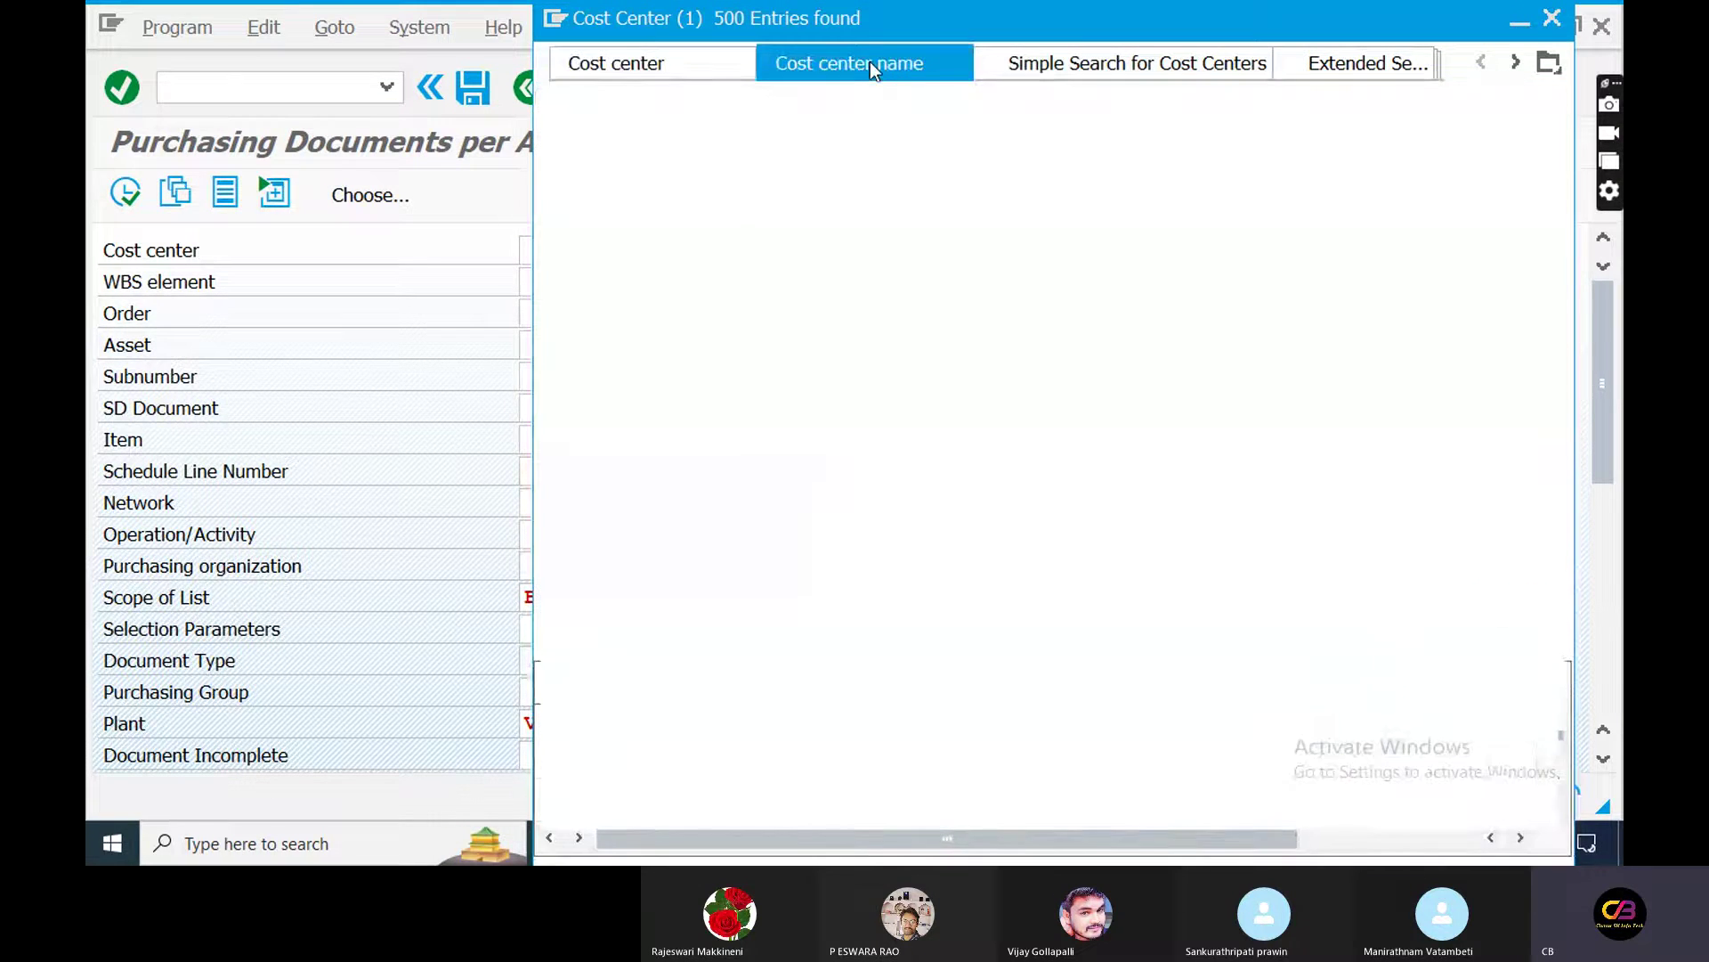
pyautogui.click(843, 217)
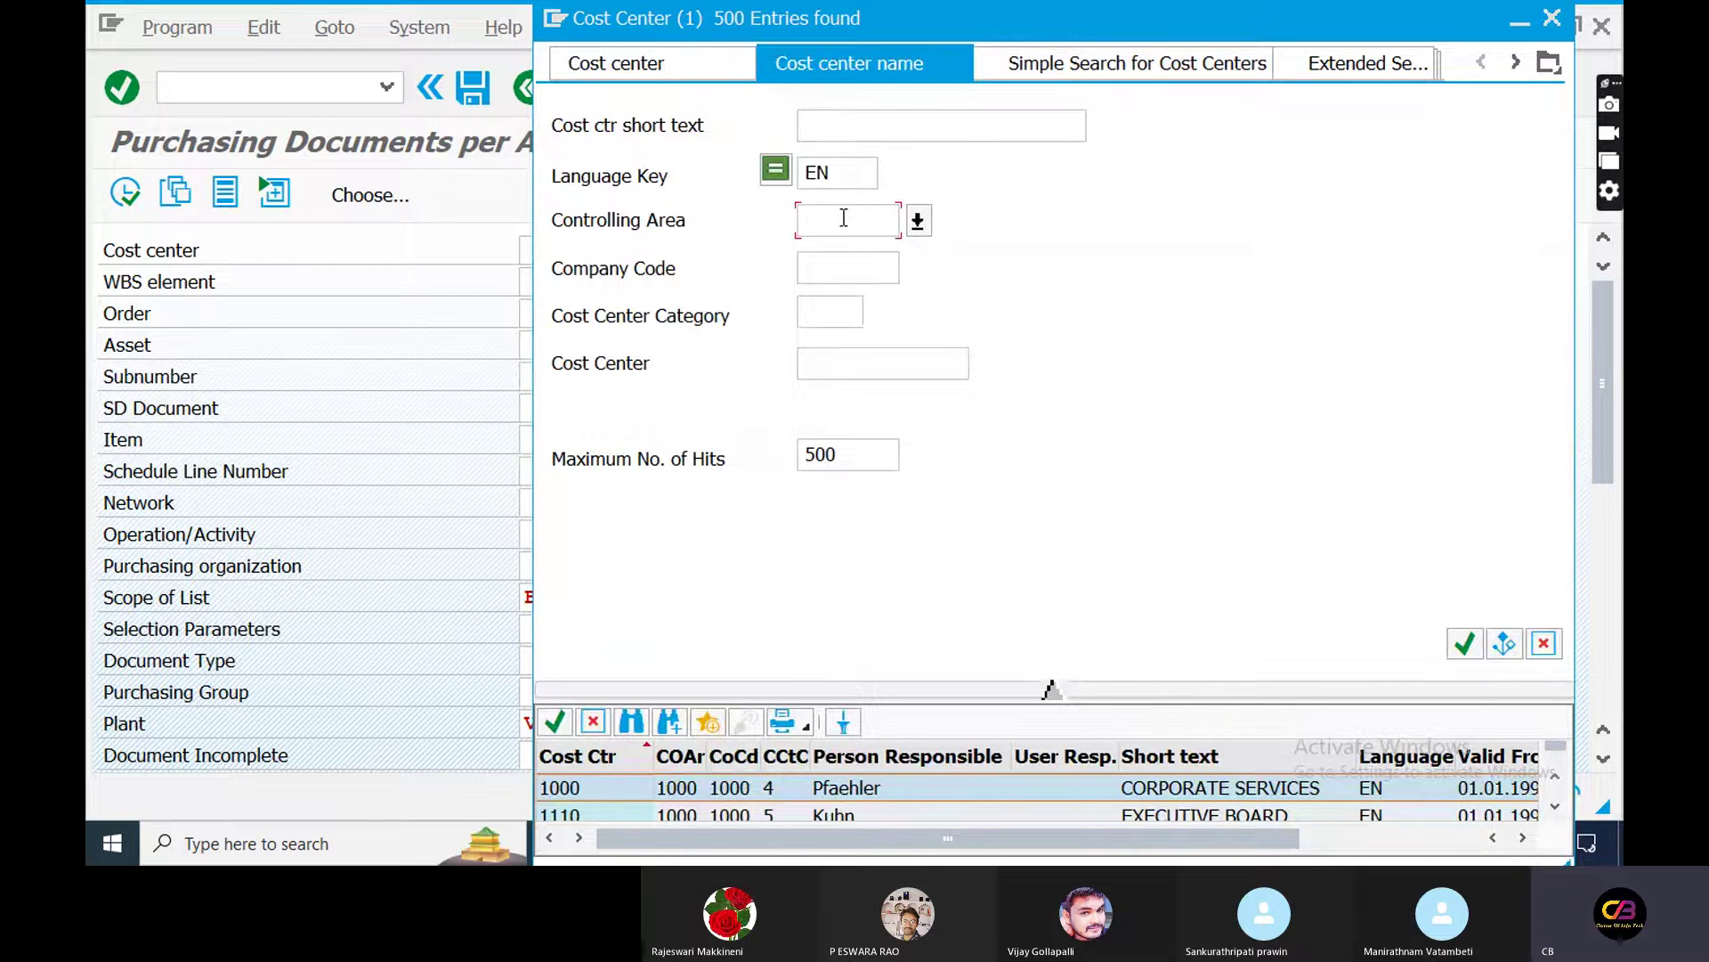
pyautogui.write('VEDA')
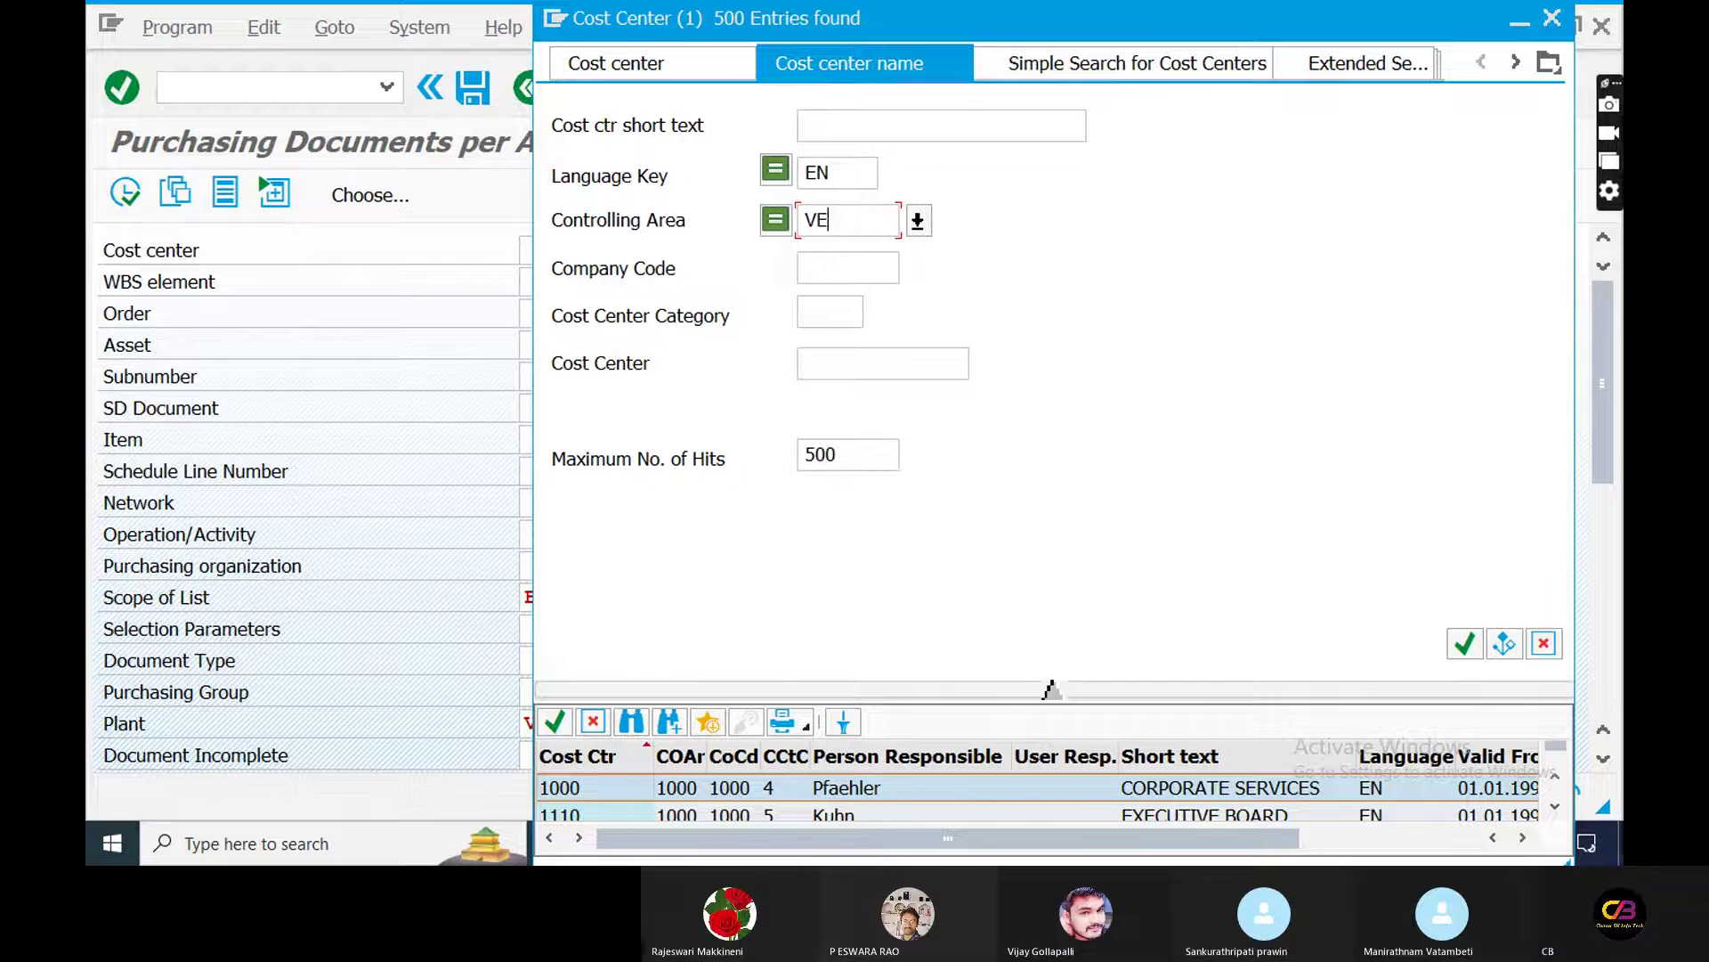
pyautogui.click(1463, 641)
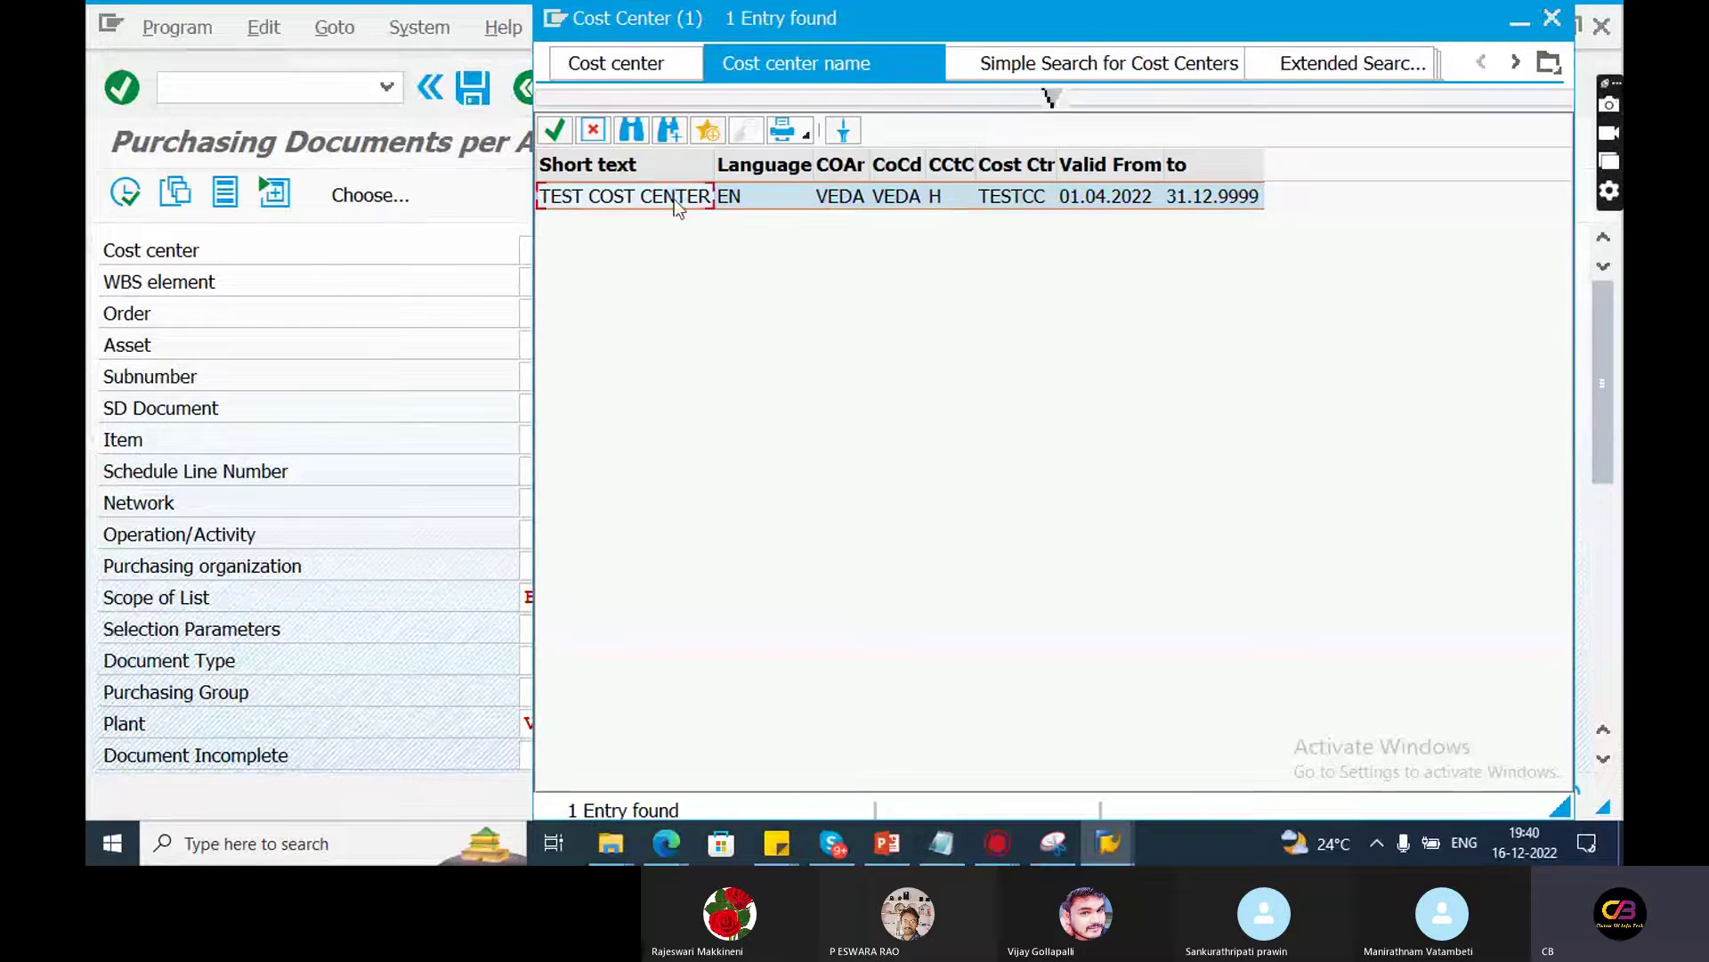
pyautogui.doubleClick(673, 197)
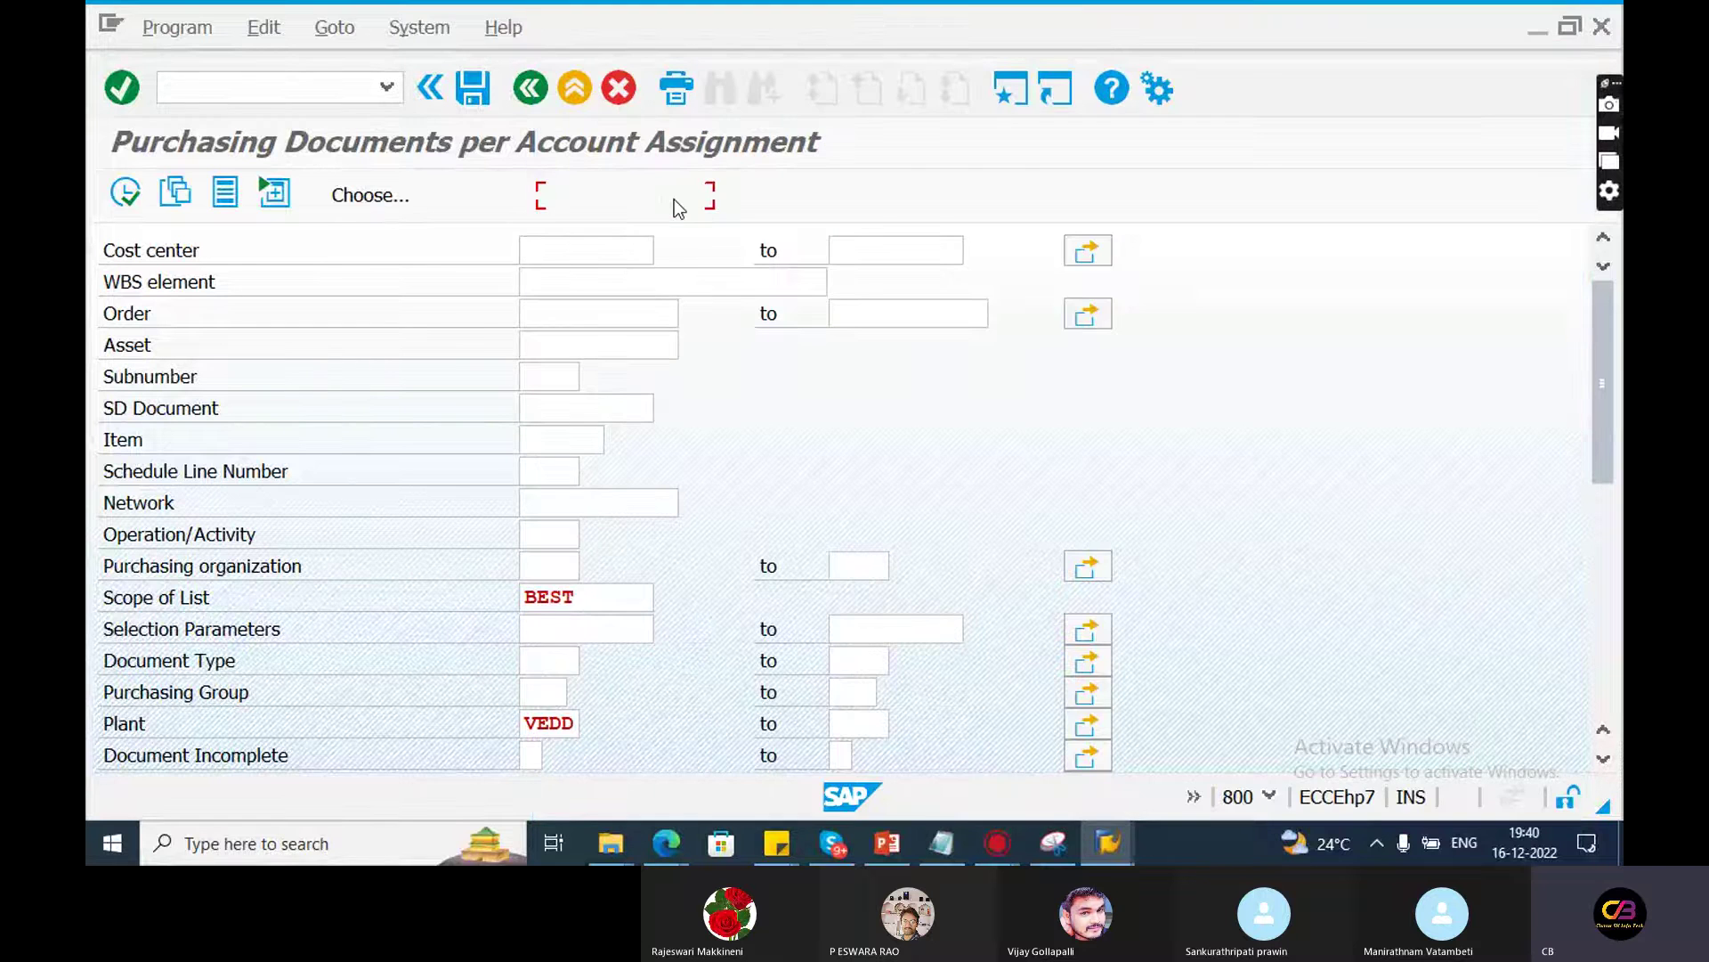
pyautogui.click(123, 198)
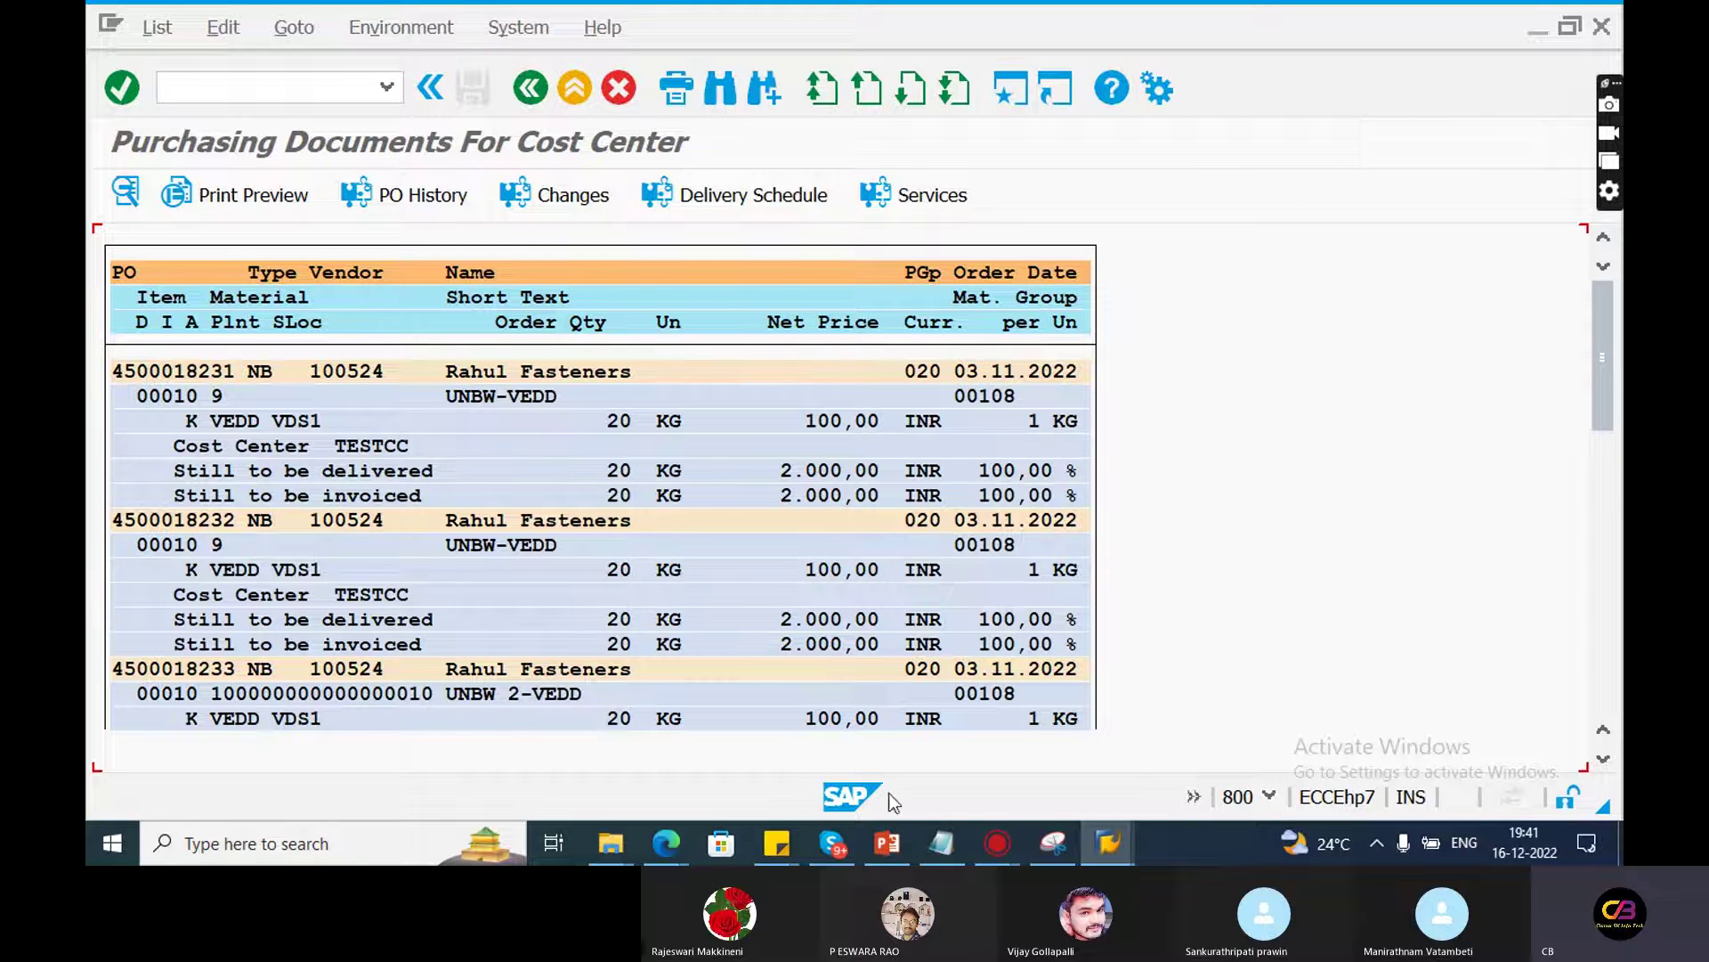
# Select the code ME2C in the Notepad list, then leave the cost center report in SAP and start transaction ME2C
pyautogui.click(935, 840)
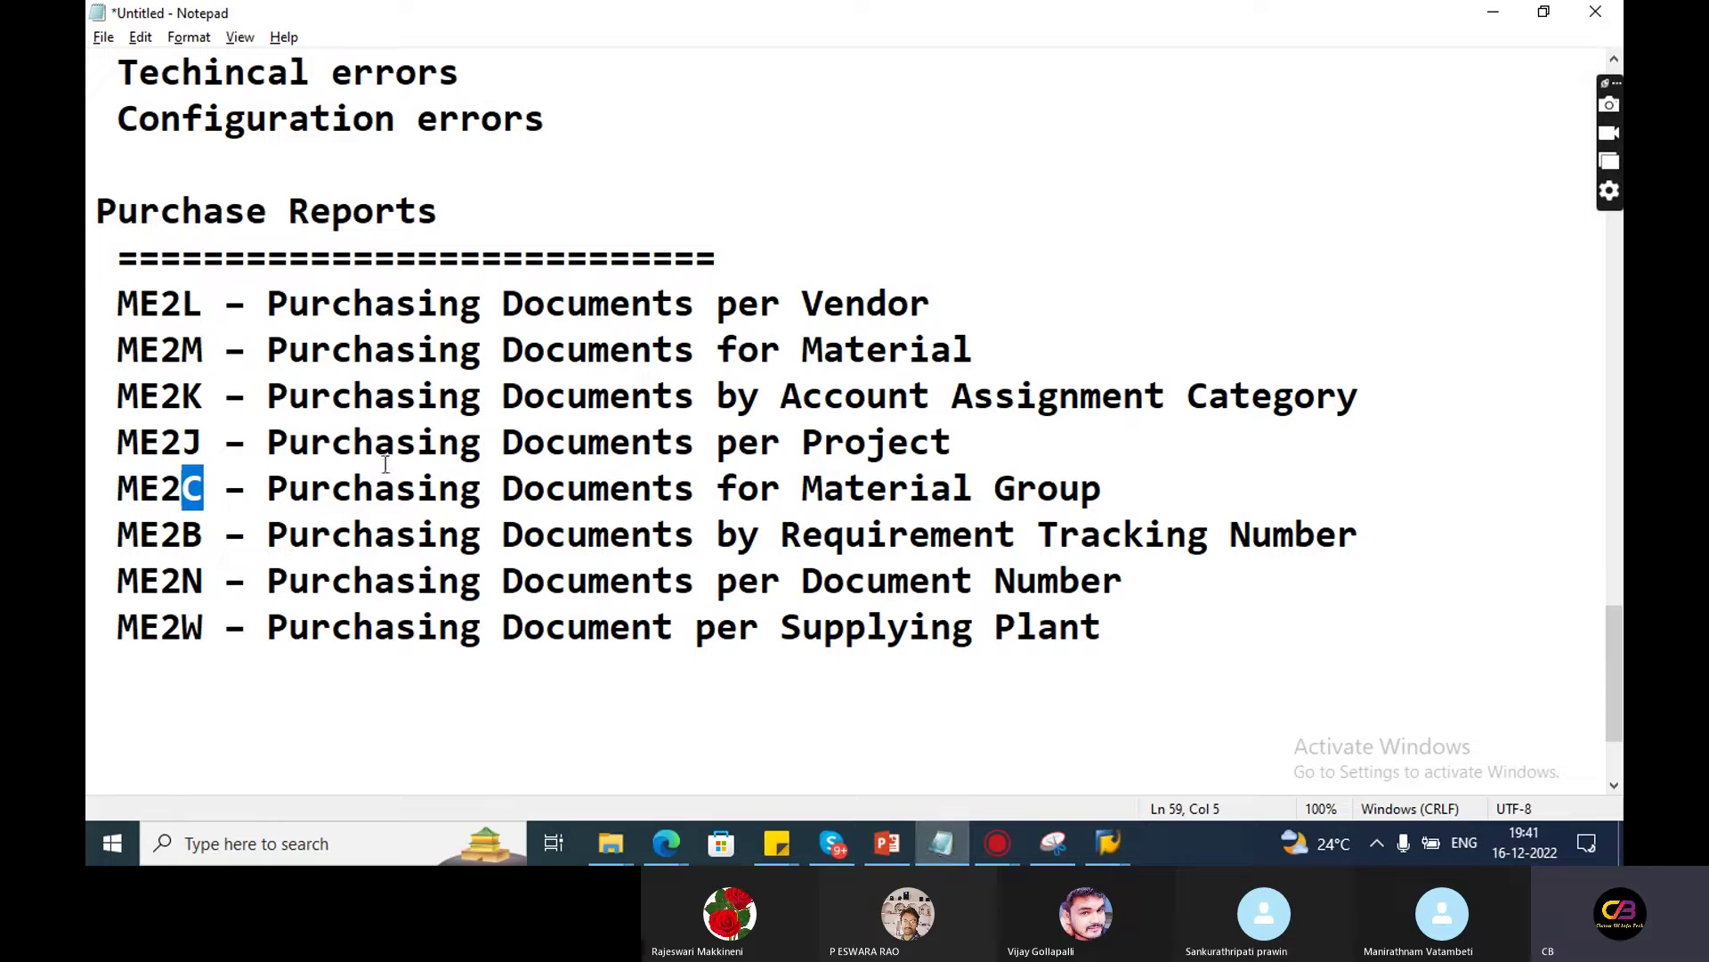
pyautogui.moveTo(204, 488); pyautogui.dragTo(130, 488)
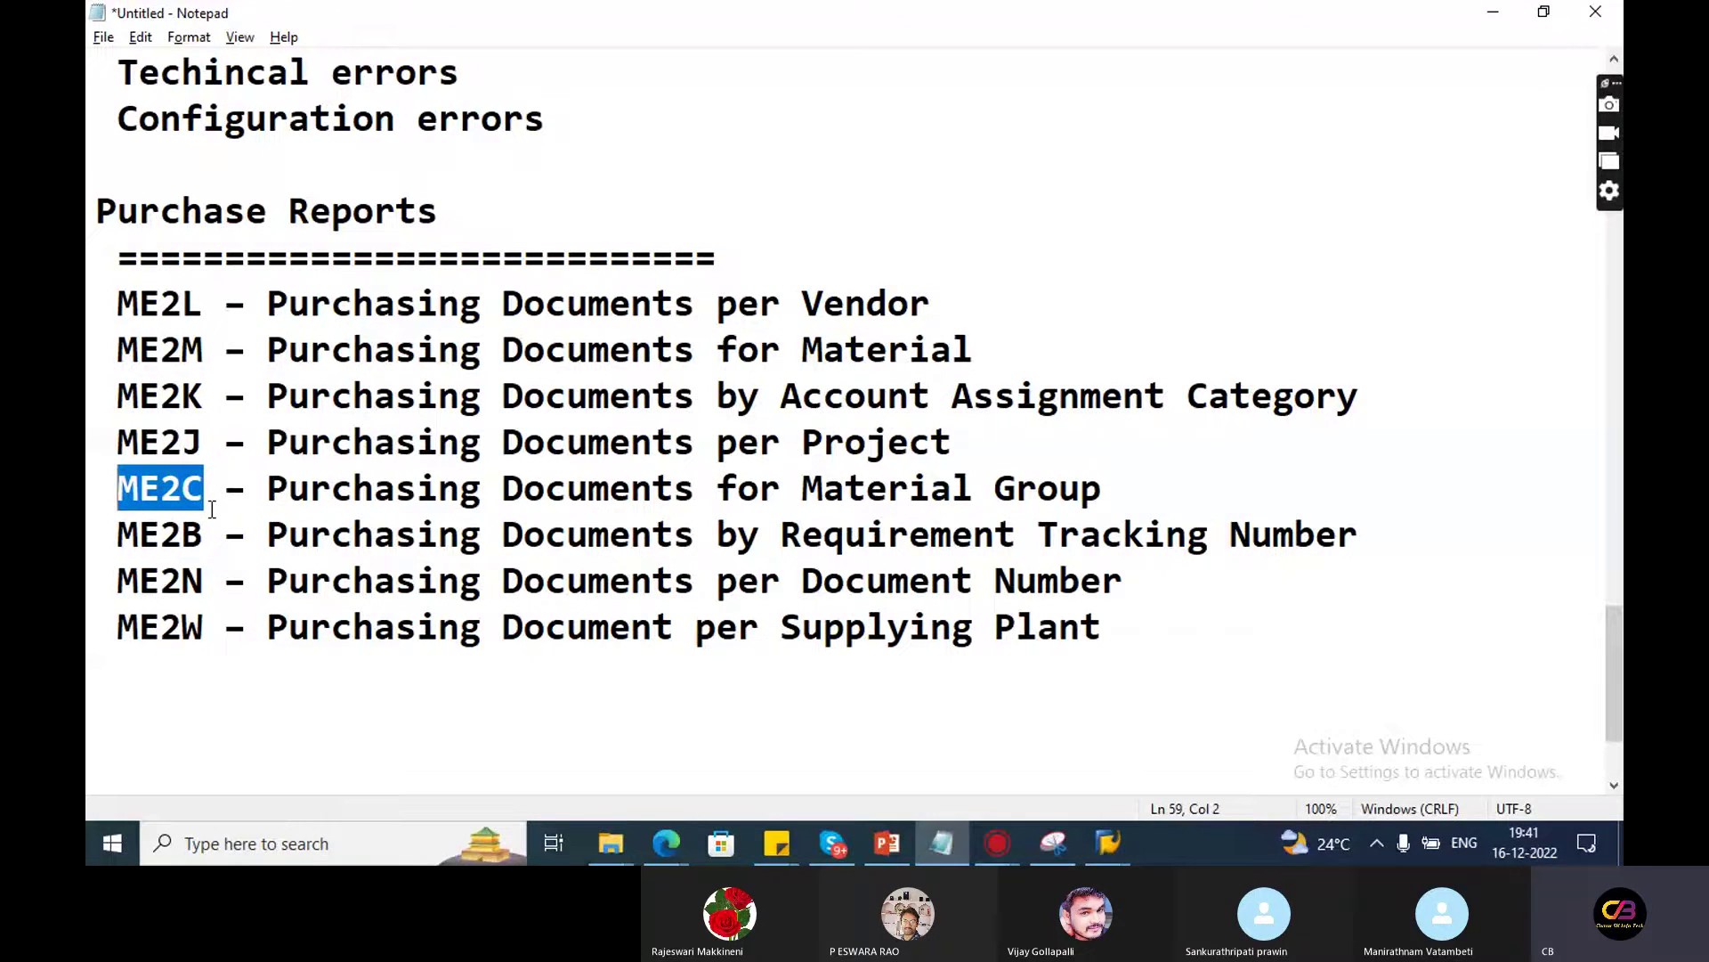
pyautogui.hotkey('alt', 'Tab')
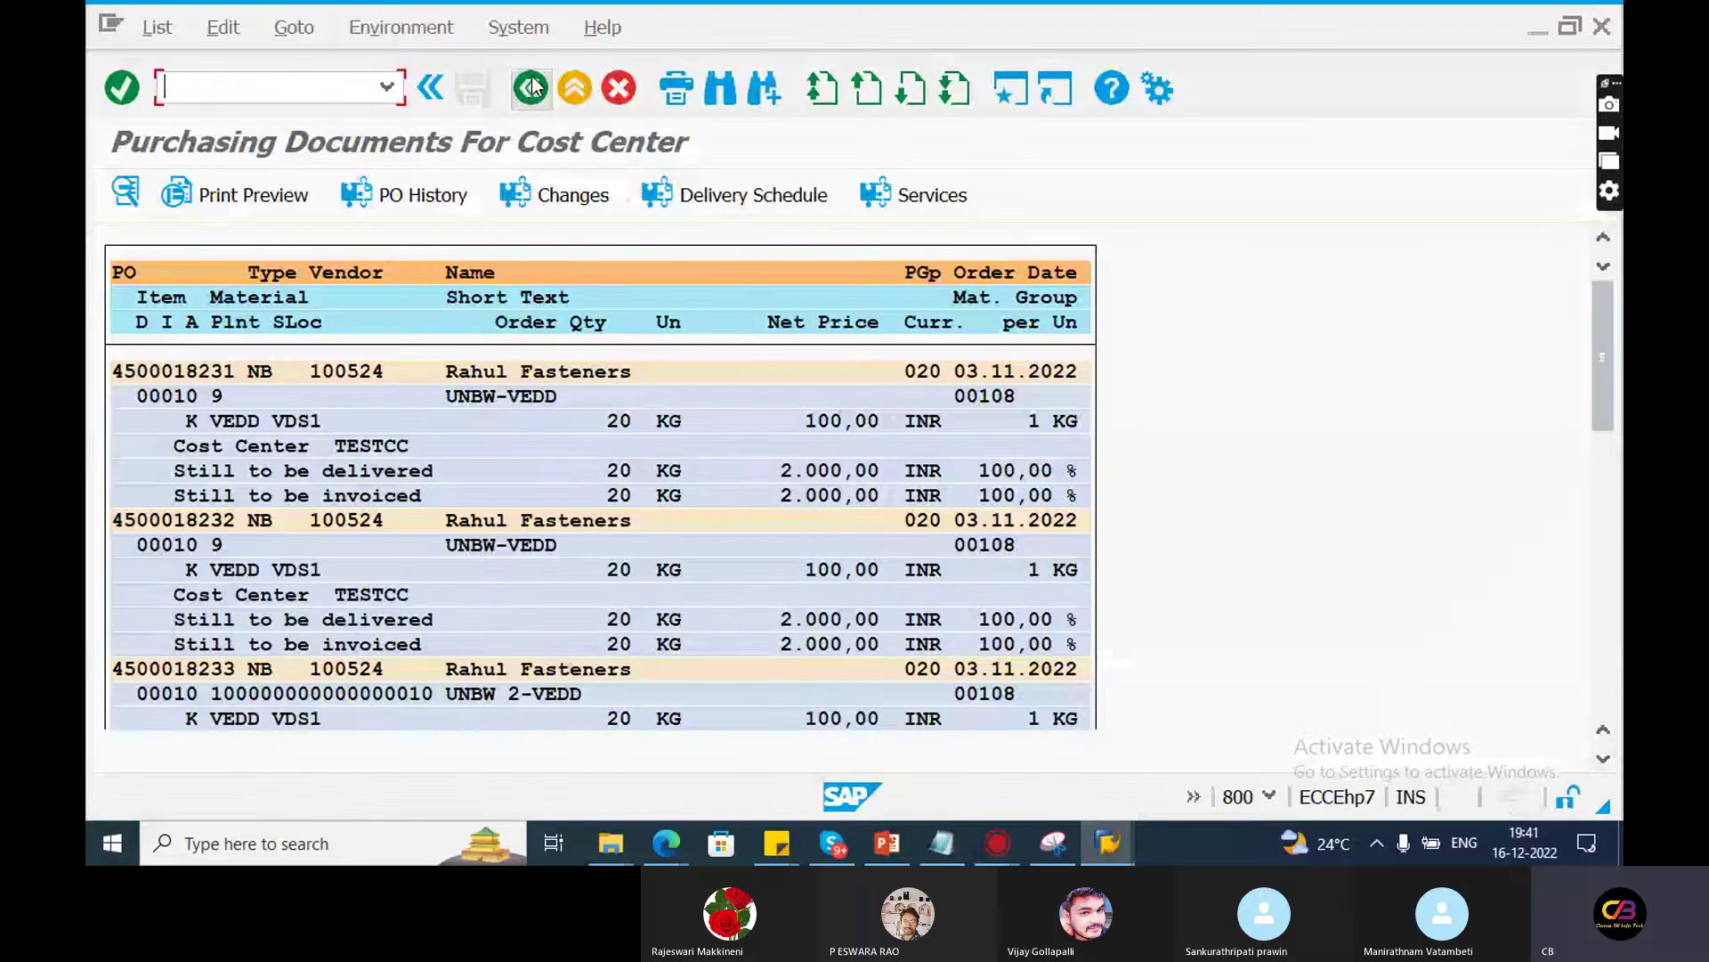
pyautogui.click(533, 85)
pyautogui.write('/n')
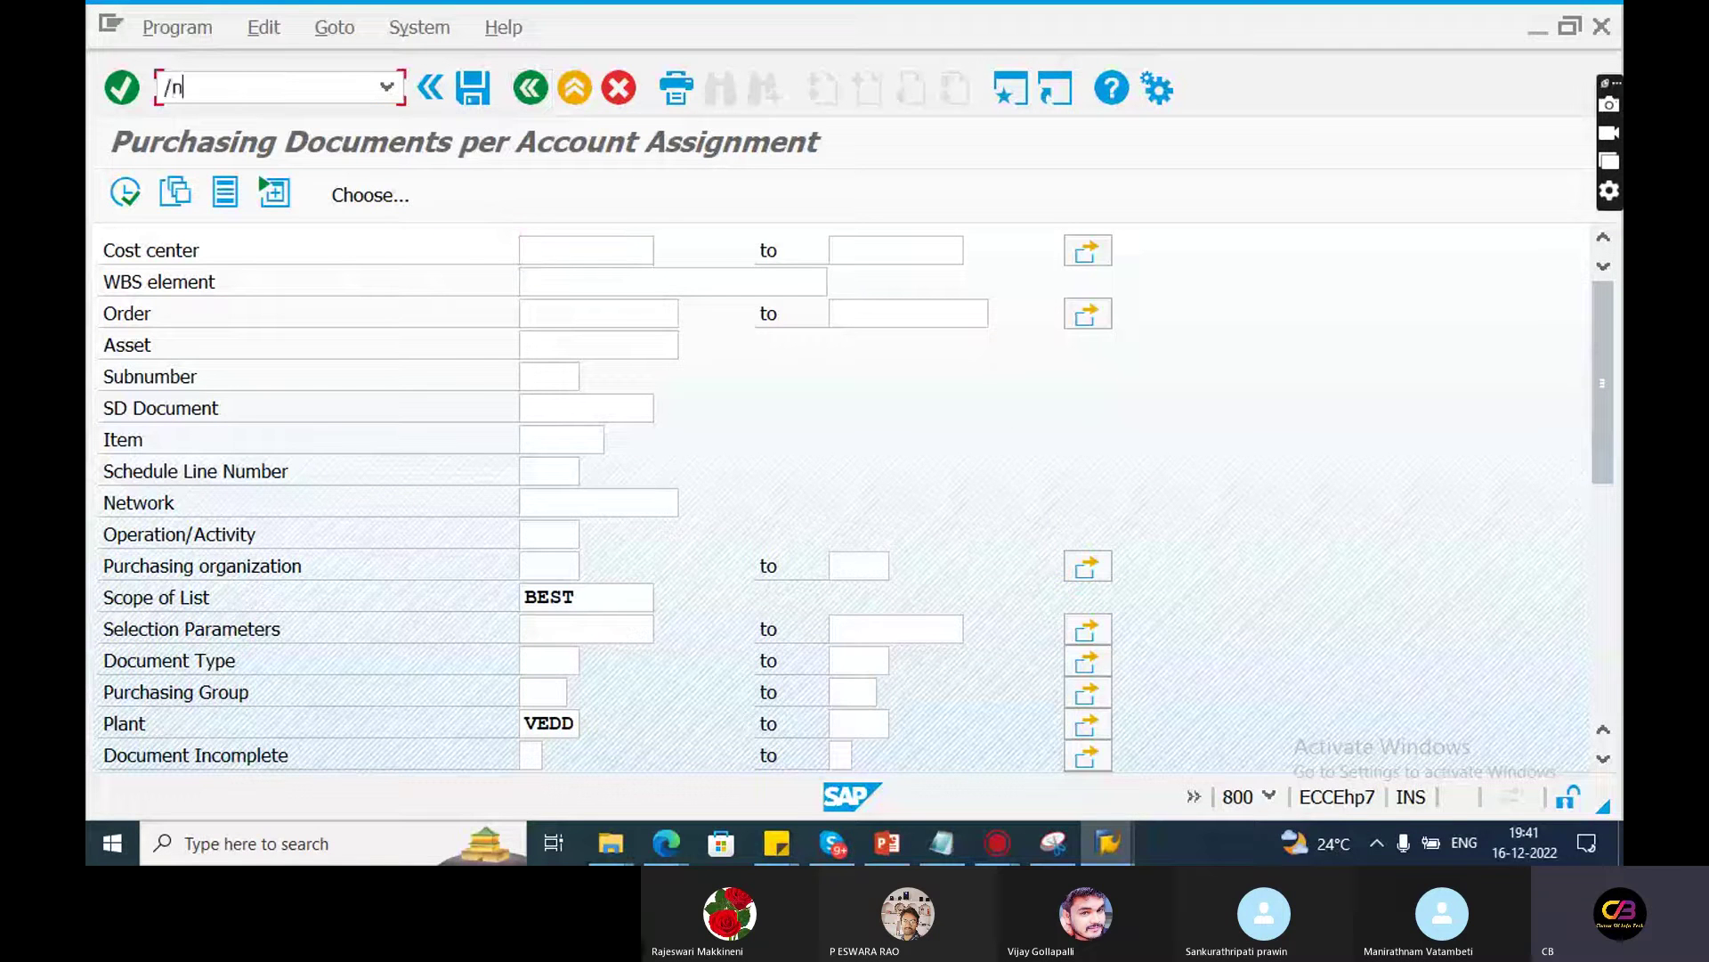
pyautogui.press('Return')
pyautogui.write('ME')
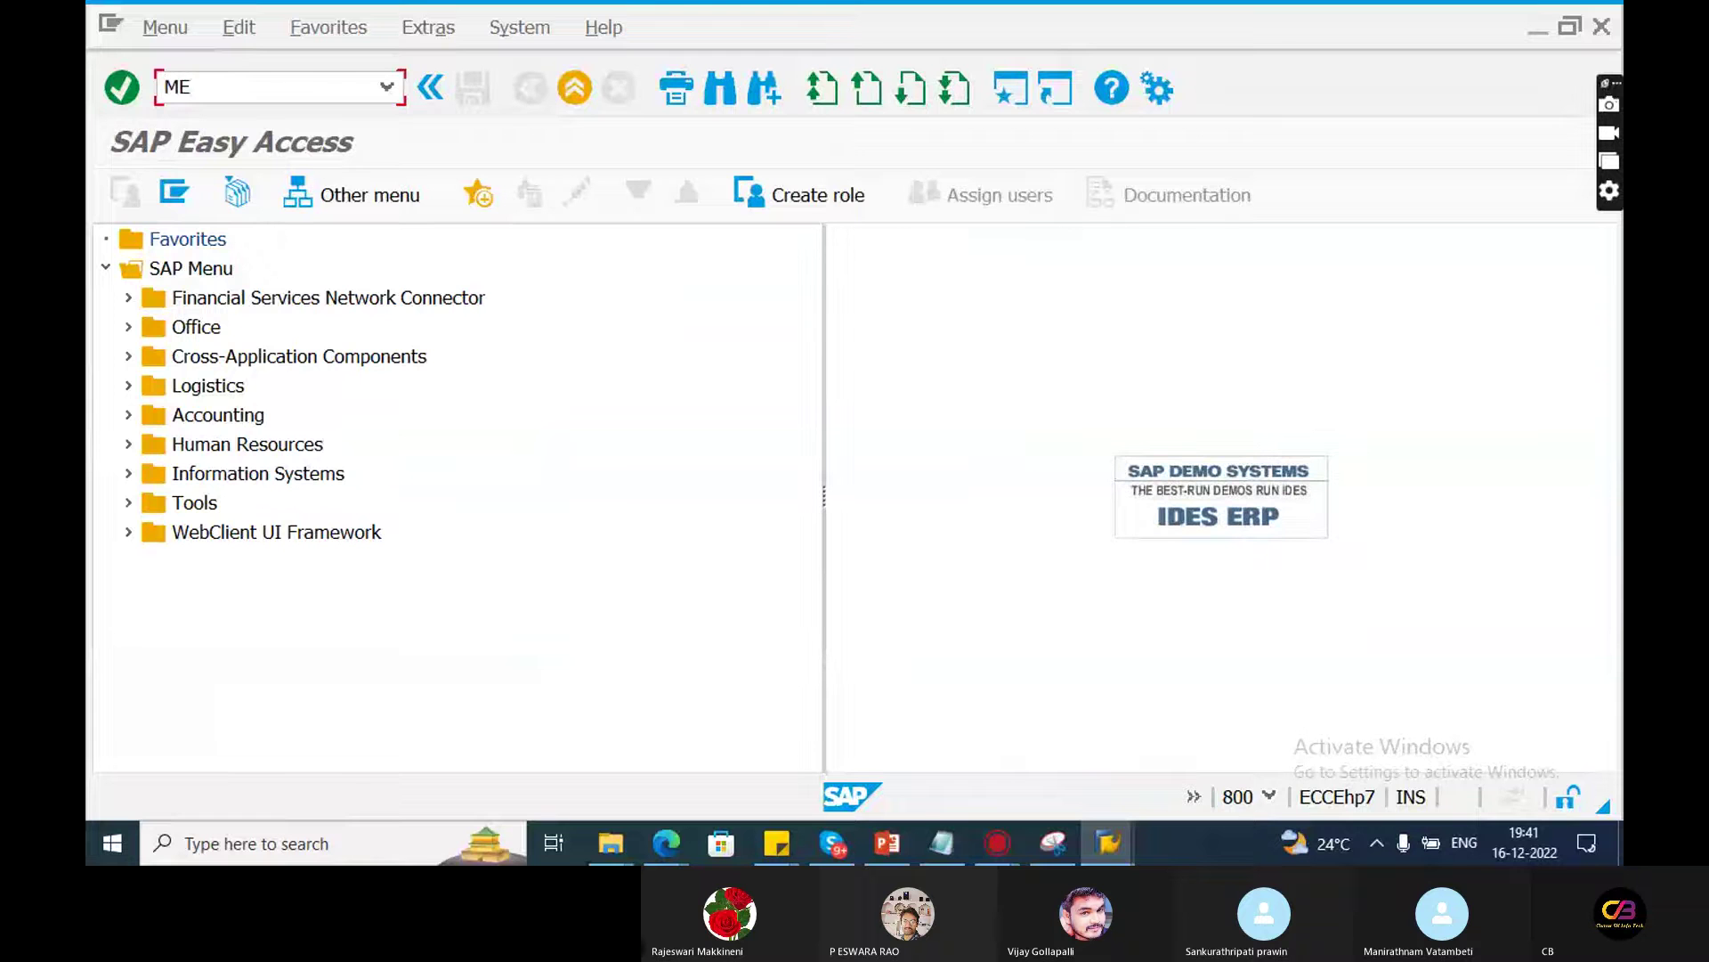
pyautogui.write('2C')
pyautogui.press('Return')
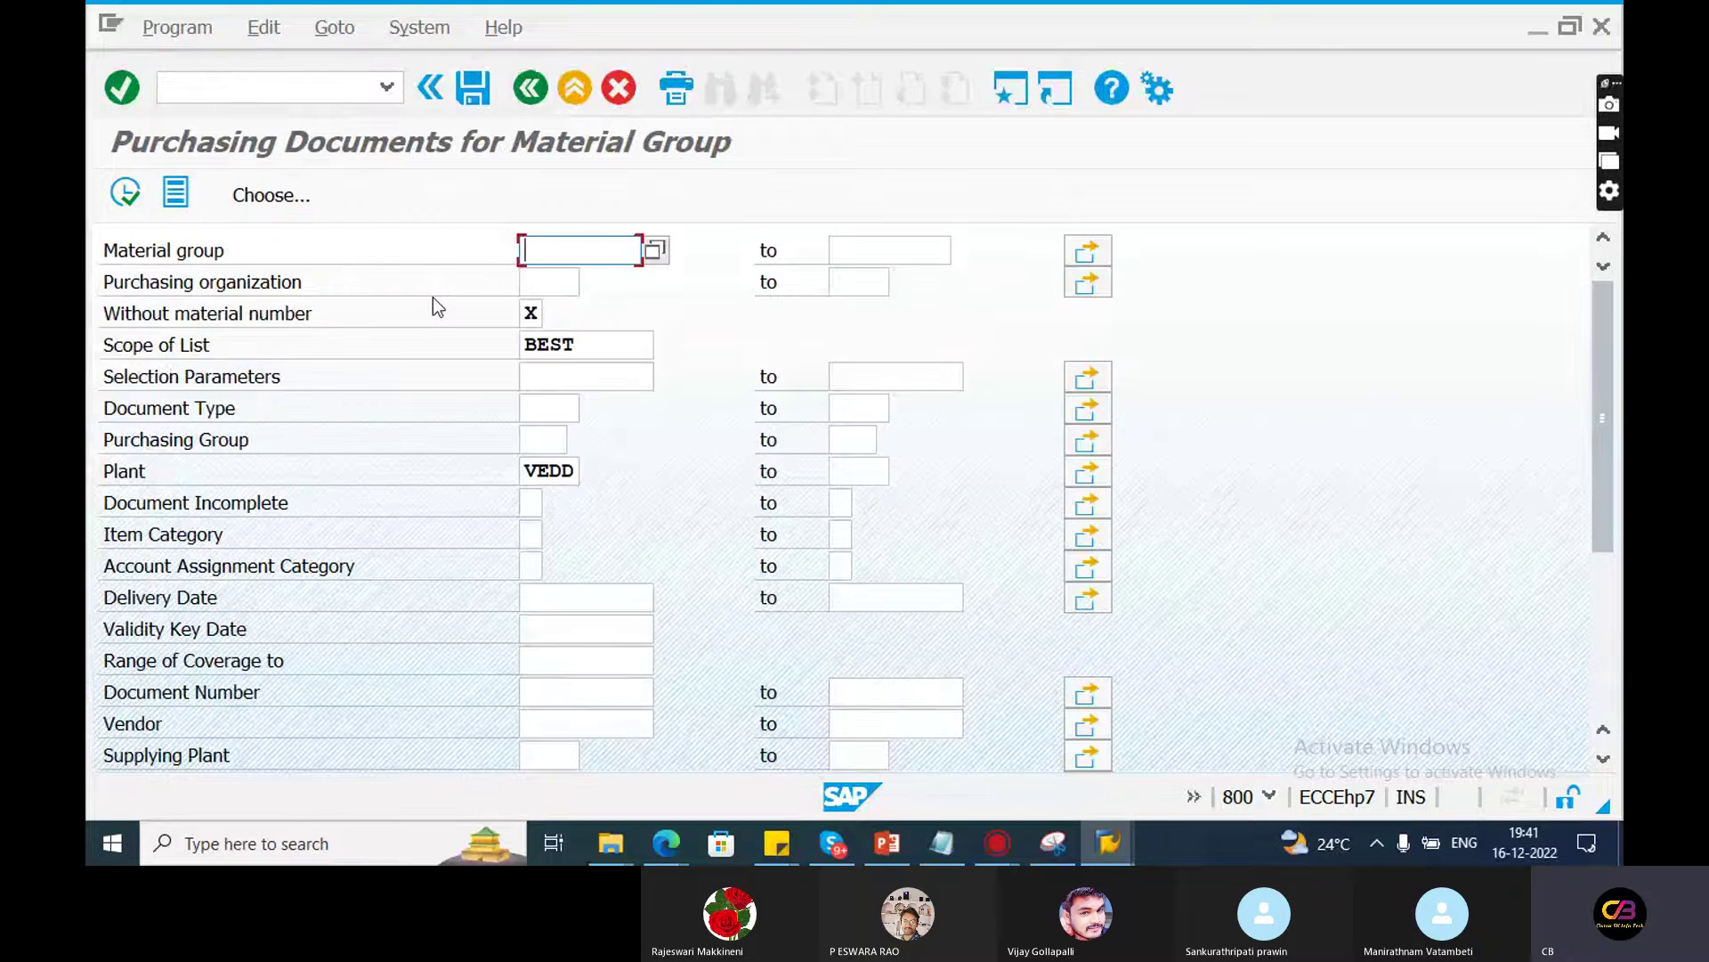
# Try to run the report for material group ME2C and plant VEDD, then clear the material group
pyautogui.write('ME2C')
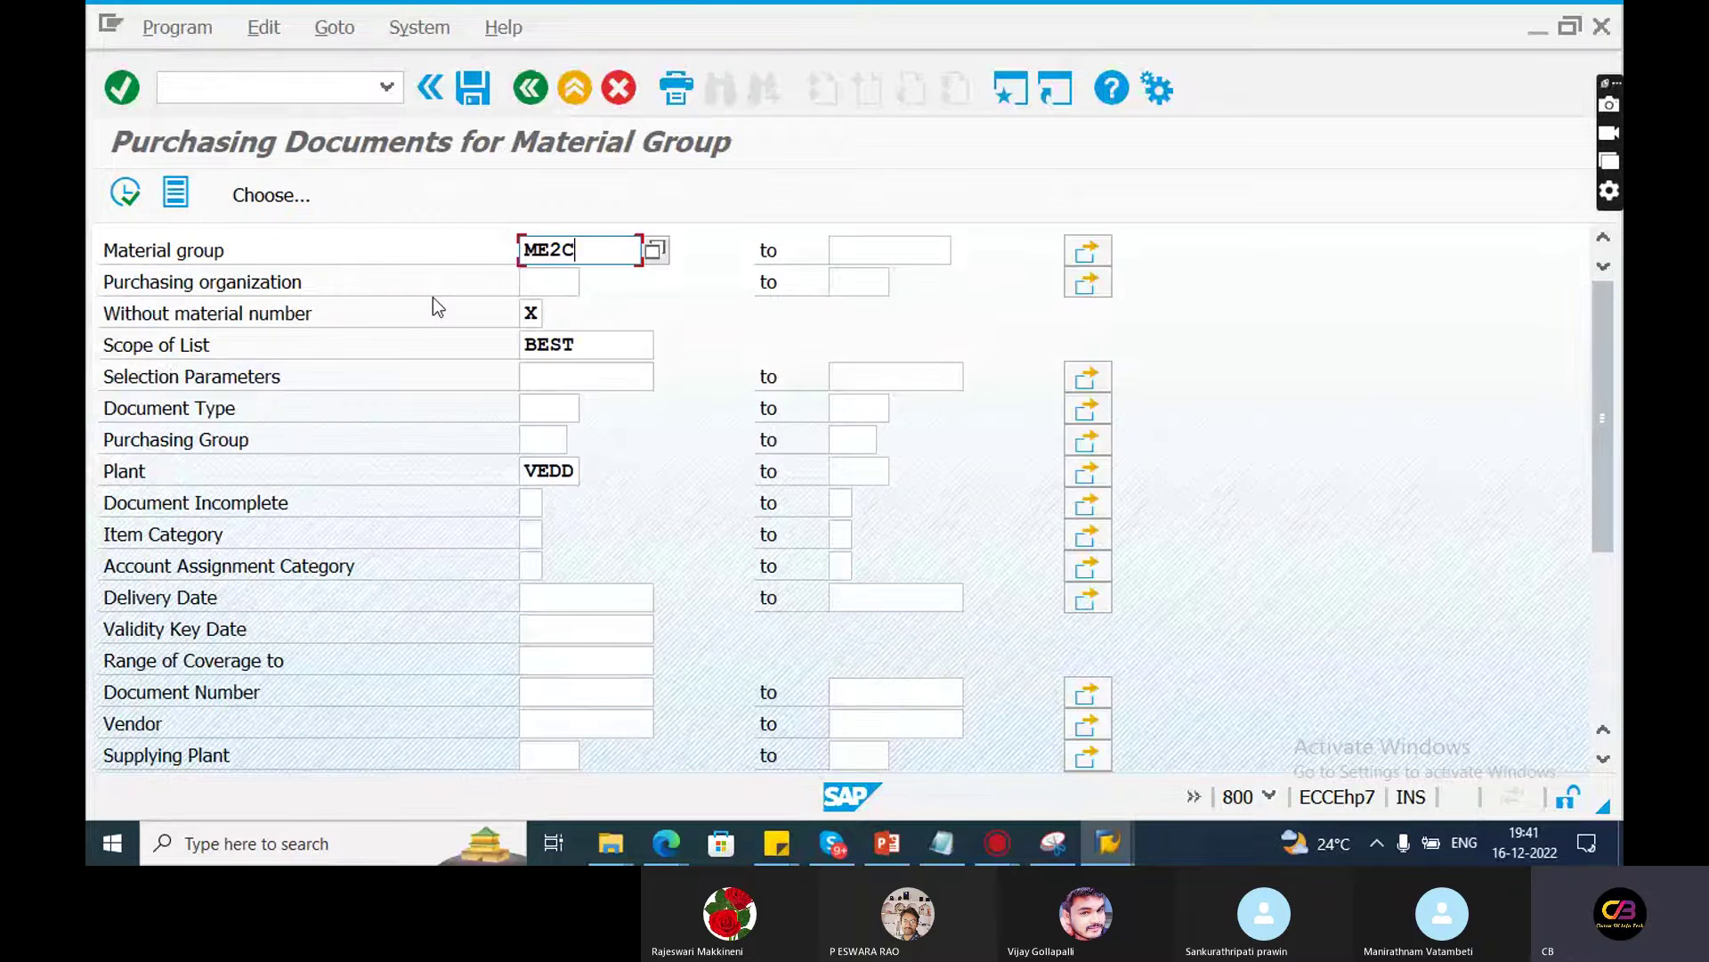
pyautogui.click(126, 194)
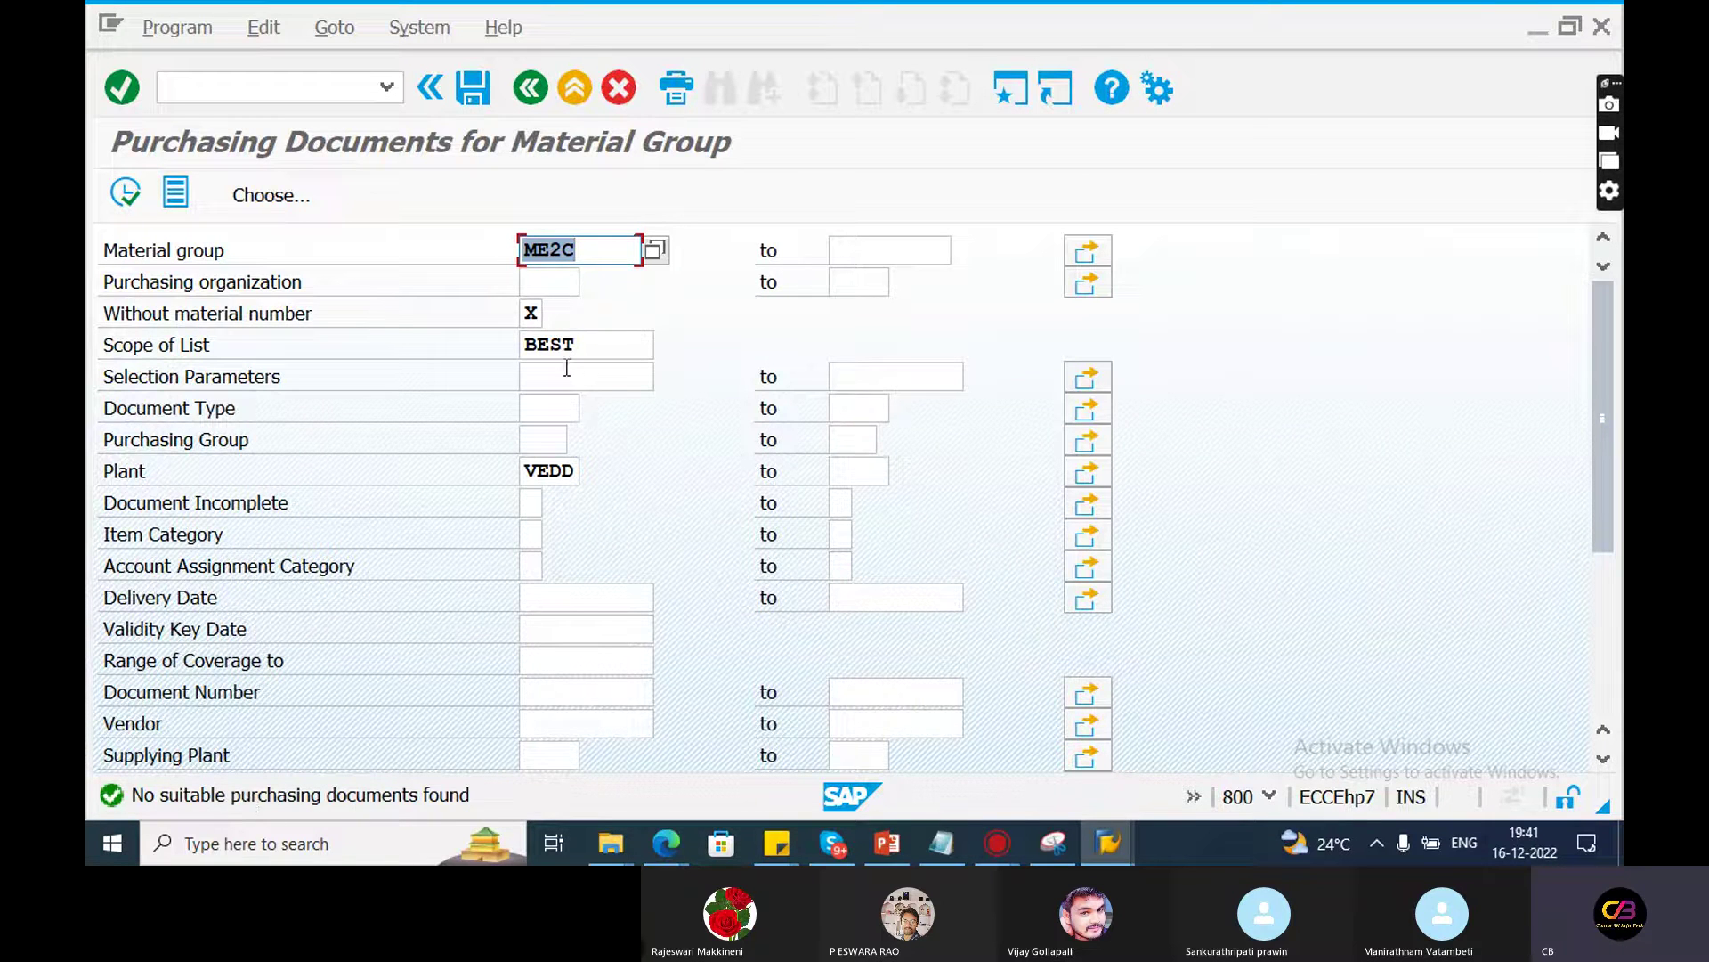
pyautogui.doubleClick(565, 471)
pyautogui.click(595, 249)
pyautogui.moveTo(596, 248); pyautogui.dragTo(469, 244)
pyautogui.press('BackSpace')
# Restart transaction ME2C to reload the selection screen for purchasing documents by material group
pyautogui.click(342, 90)
pyautogui.write('/')
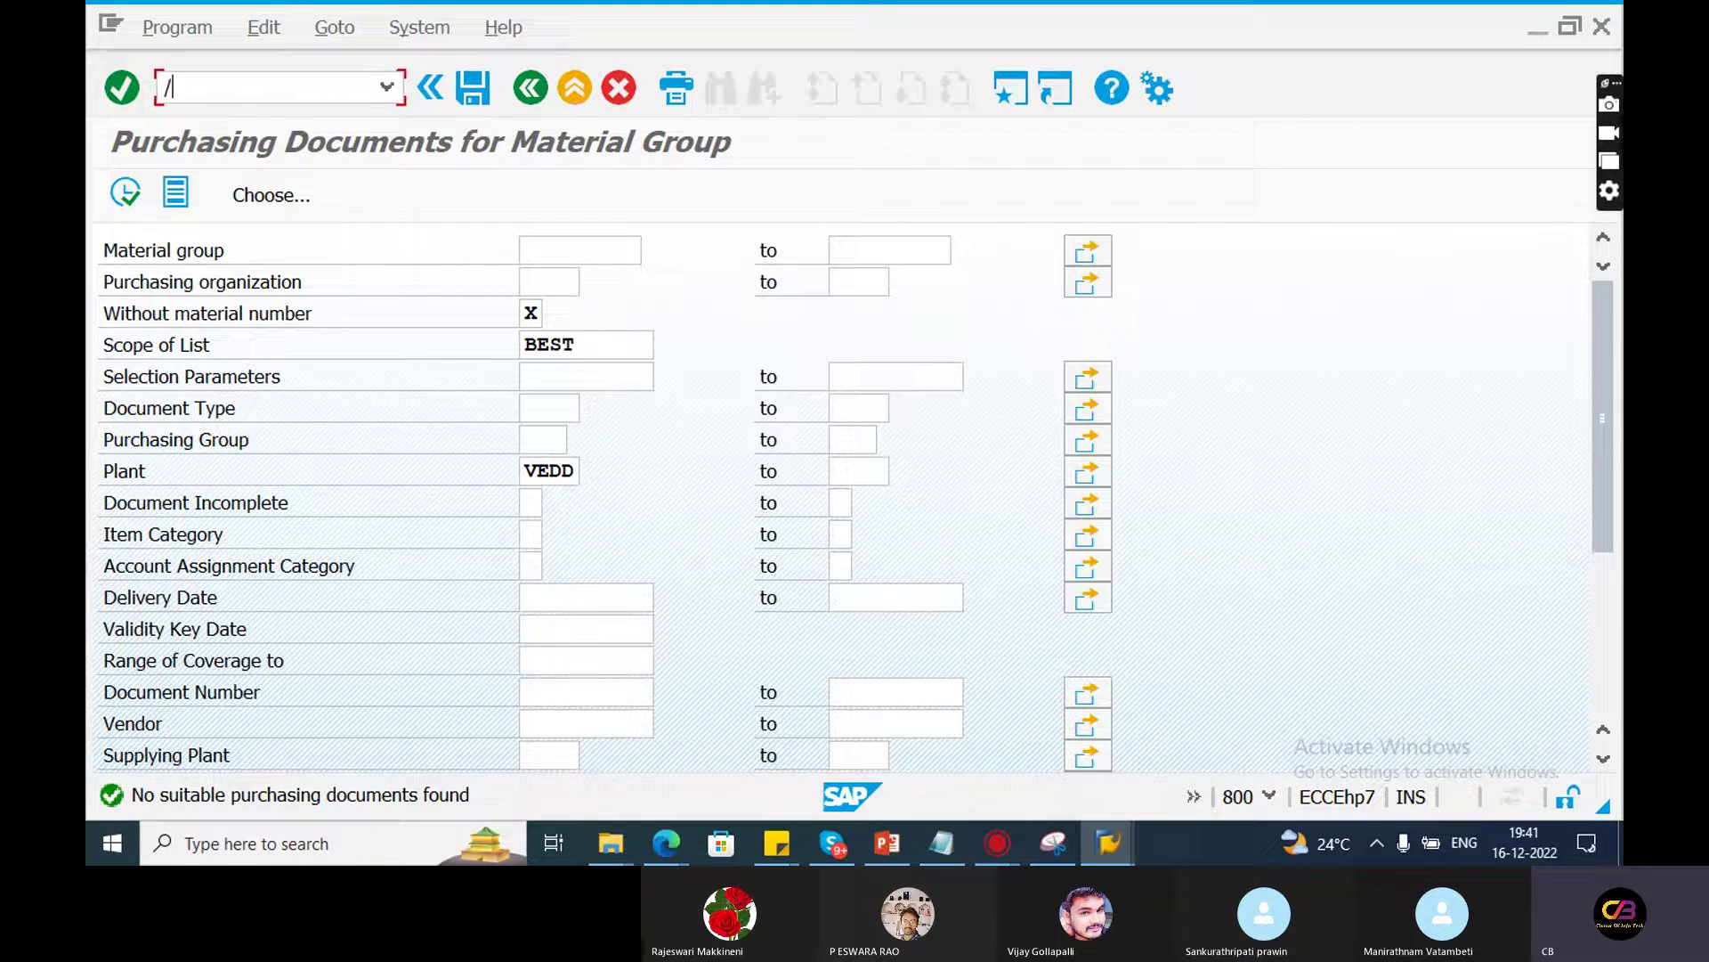
pyautogui.write('nme')
pyautogui.press('BackSpace')
pyautogui.press('BackSpace')
pyautogui.press('BackSpace')
pyautogui.write('n')
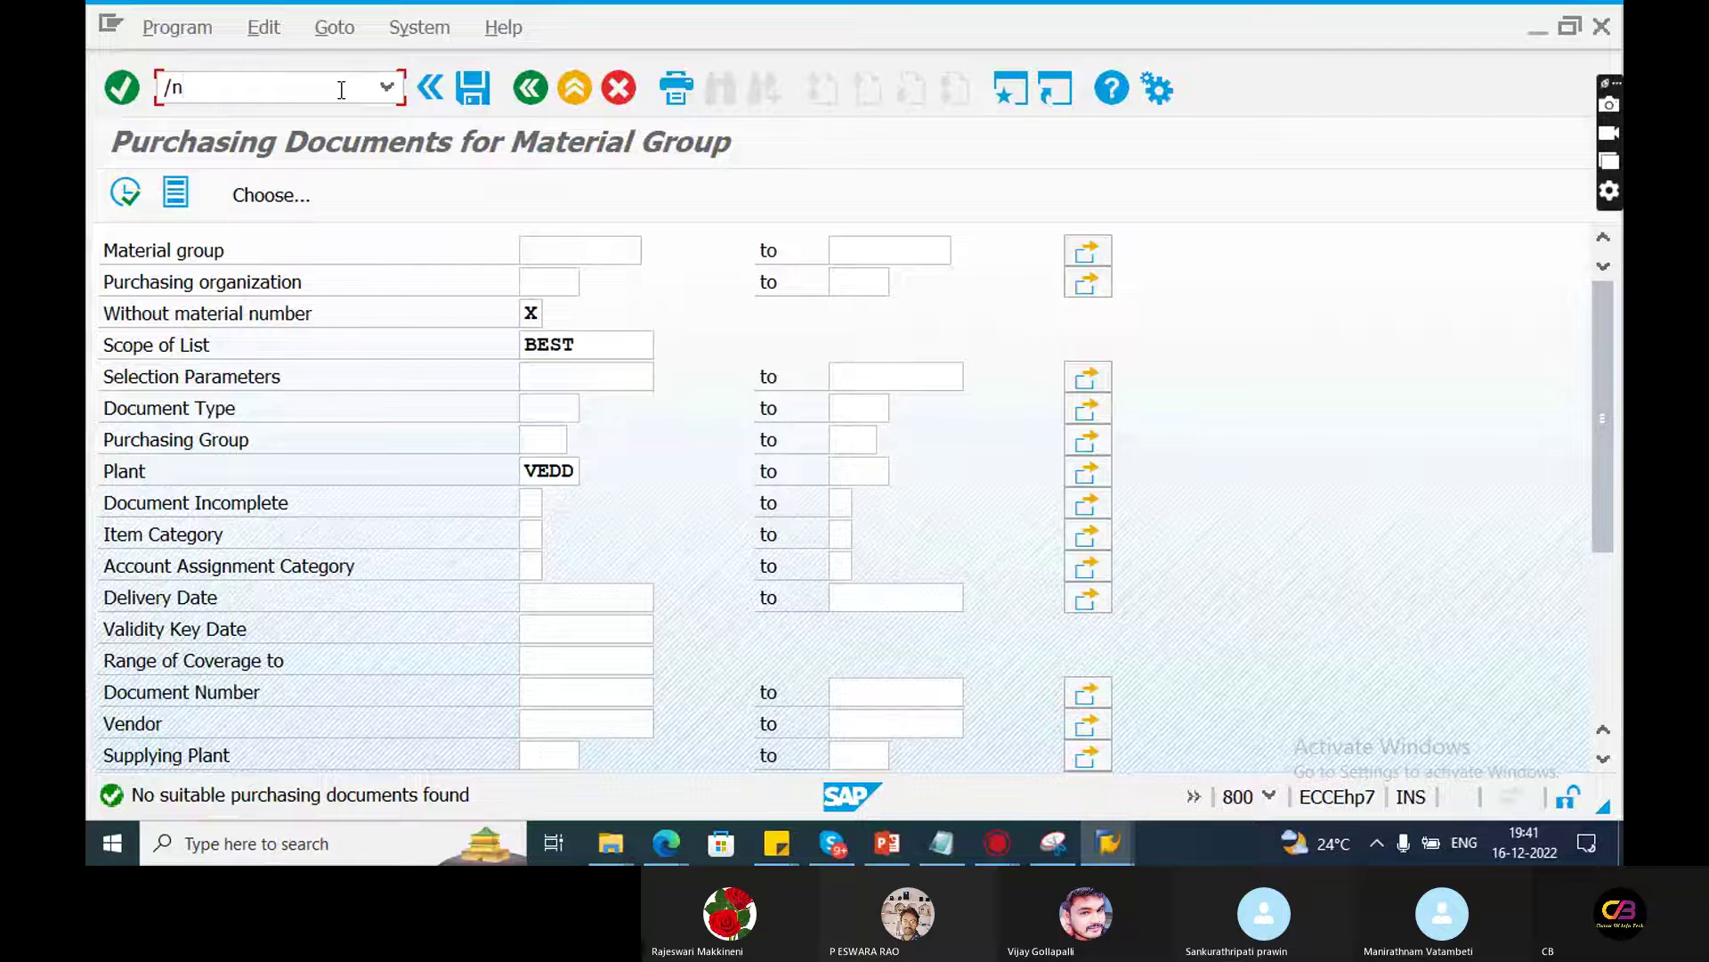
pyautogui.write('ME2C')
pyautogui.press('Return')
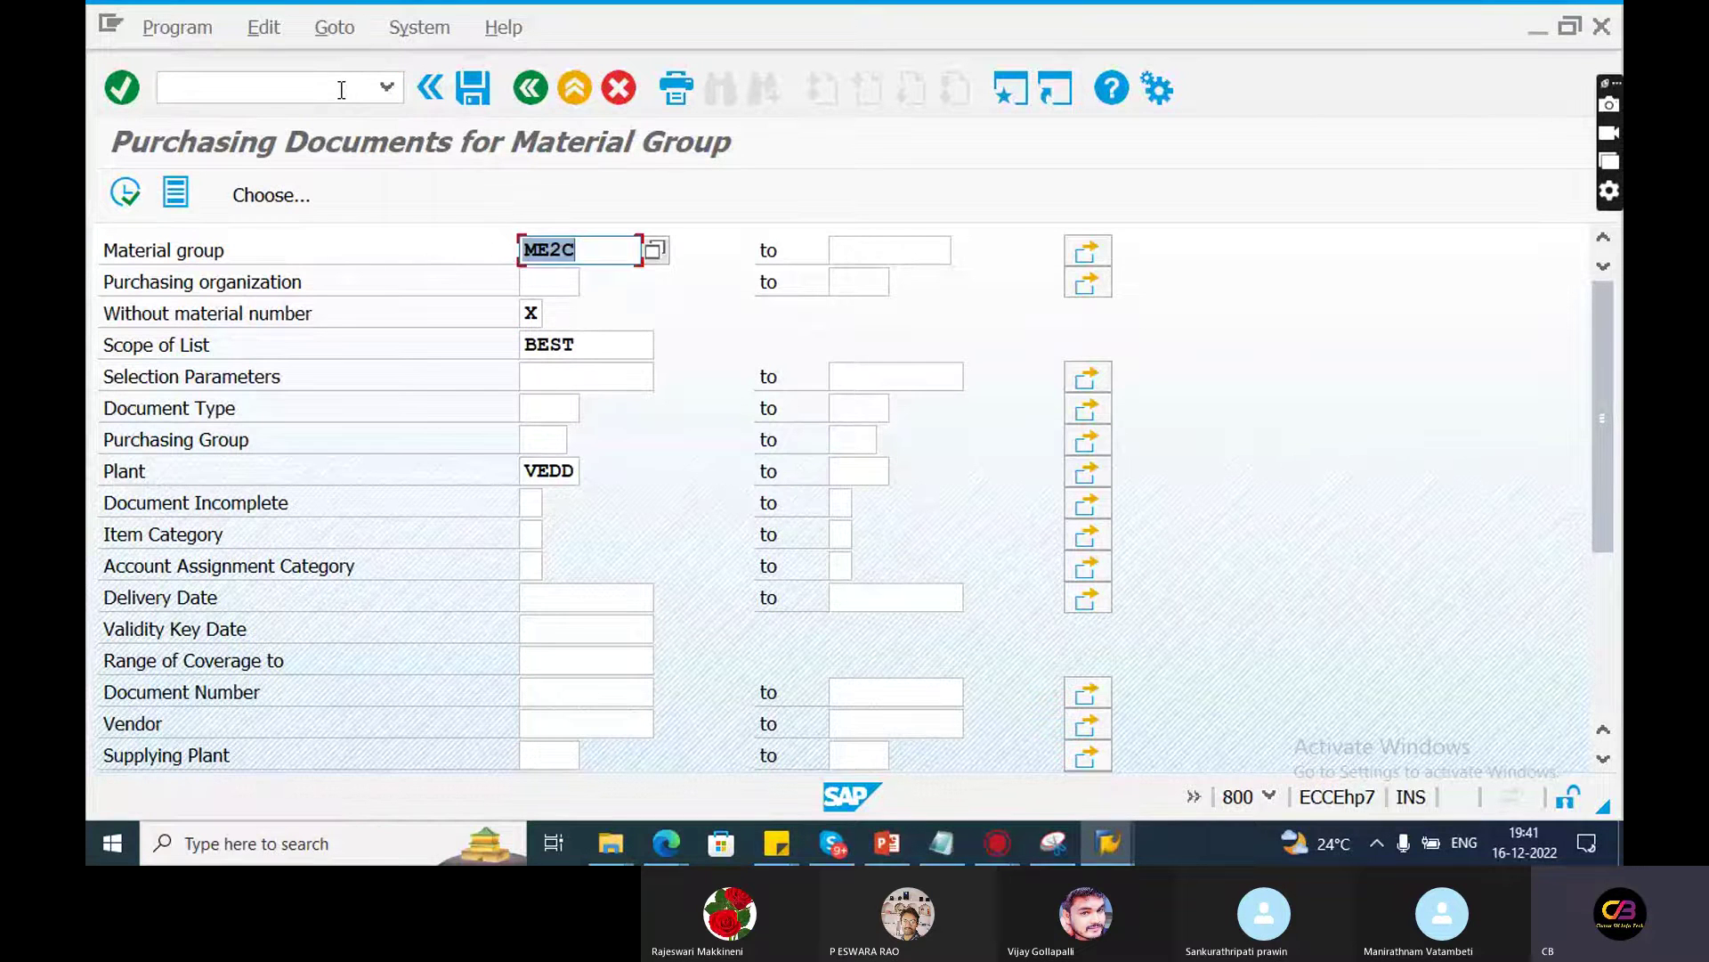
# Clear the material group and run the report for plant VEDD, then clear the plant as well and run it again
pyautogui.click(603, 249)
pyautogui.moveTo(603, 250); pyautogui.dragTo(548, 282)
pyautogui.click(127, 192)
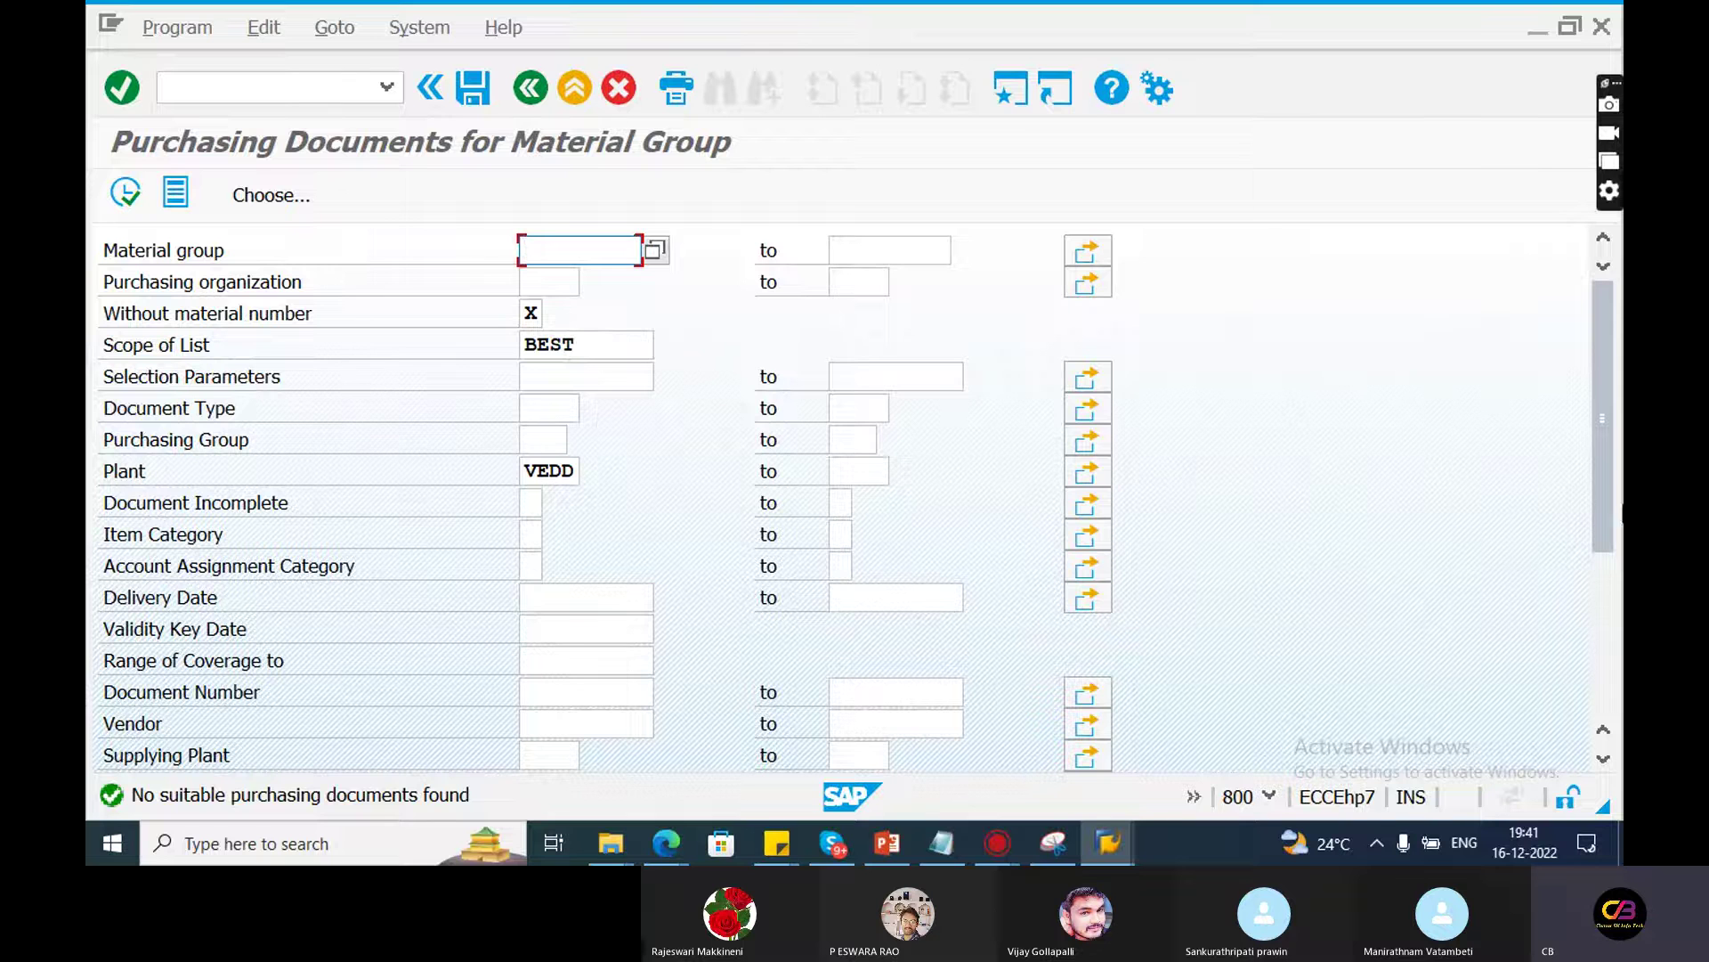
pyautogui.doubleClick(574, 471)
pyautogui.press('BackSpace')
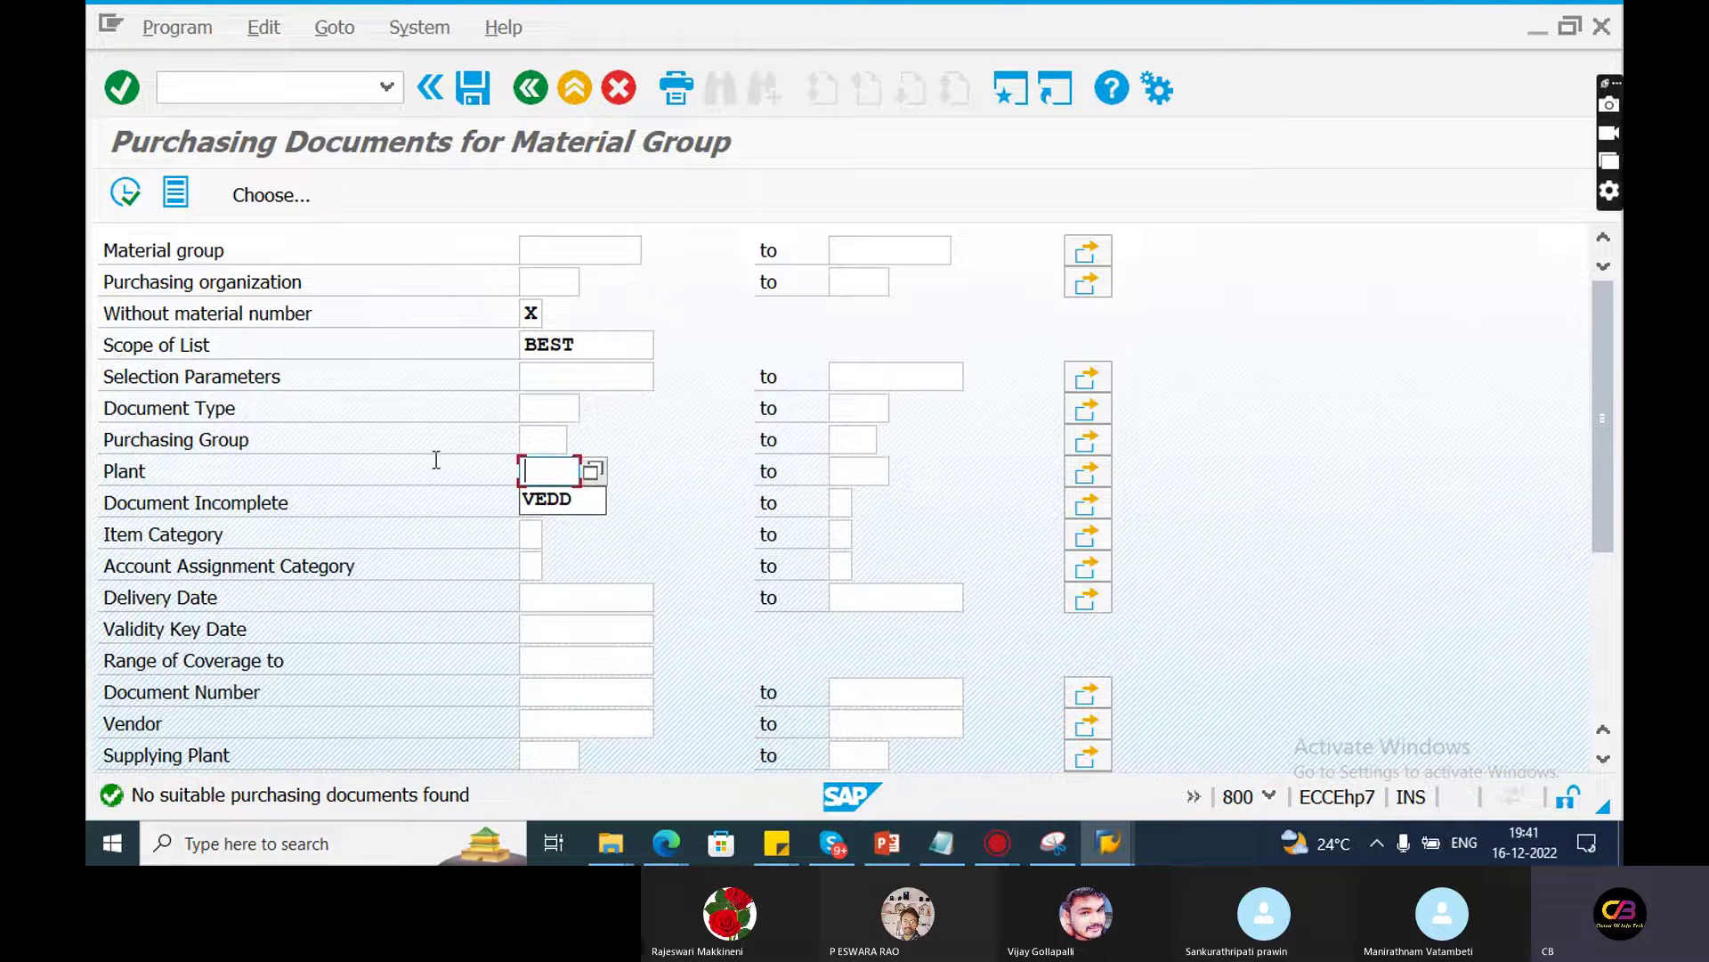
pyautogui.click(133, 196)
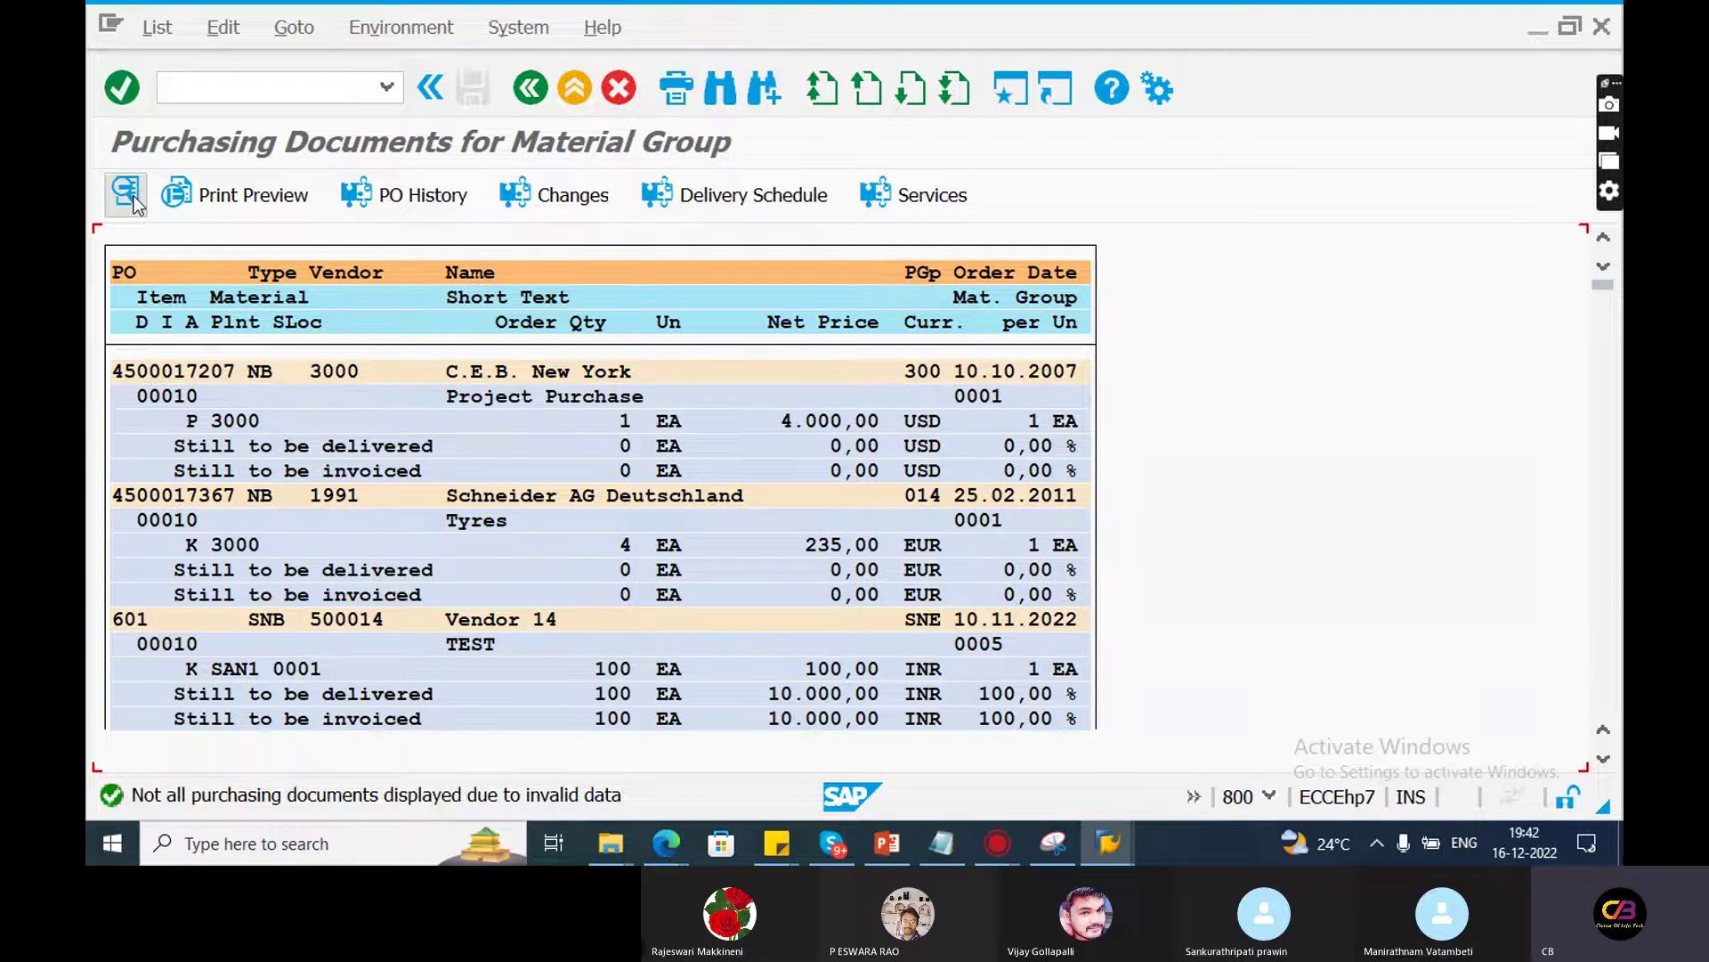
# Highlight the purchase report list from ME2L to ME2W in Notepad, then switch back to the SAP report
pyautogui.click(932, 836)
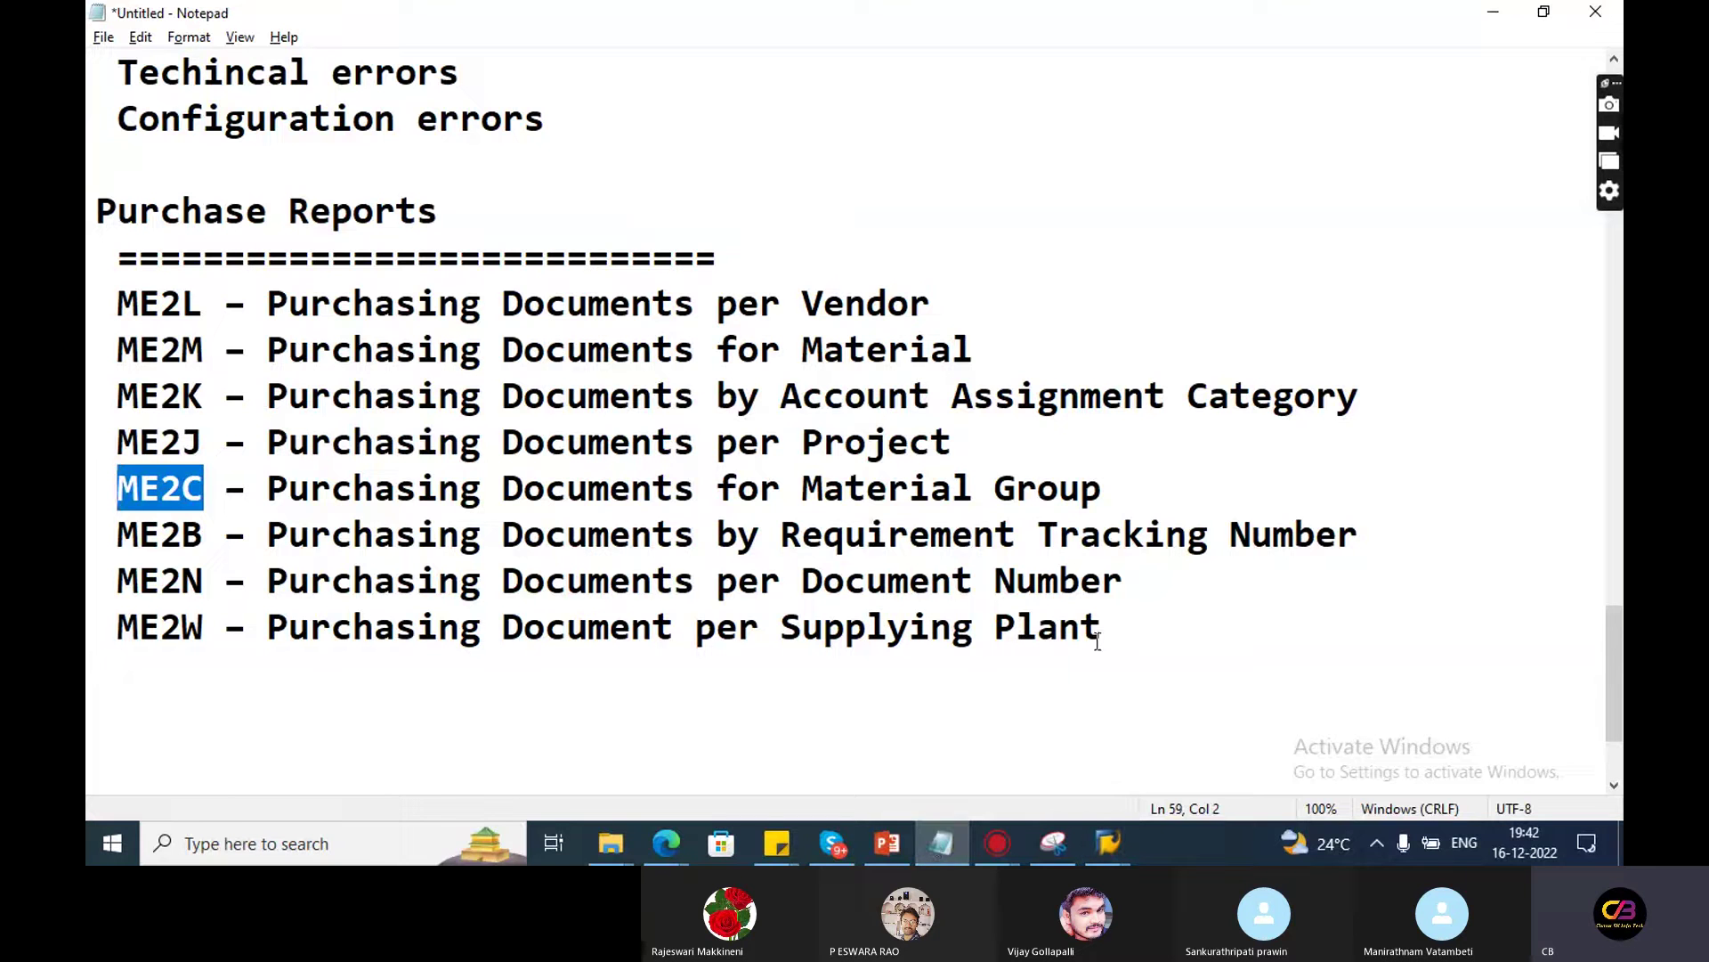
pyautogui.moveTo(591, 670); pyautogui.dragTo(97, 318)
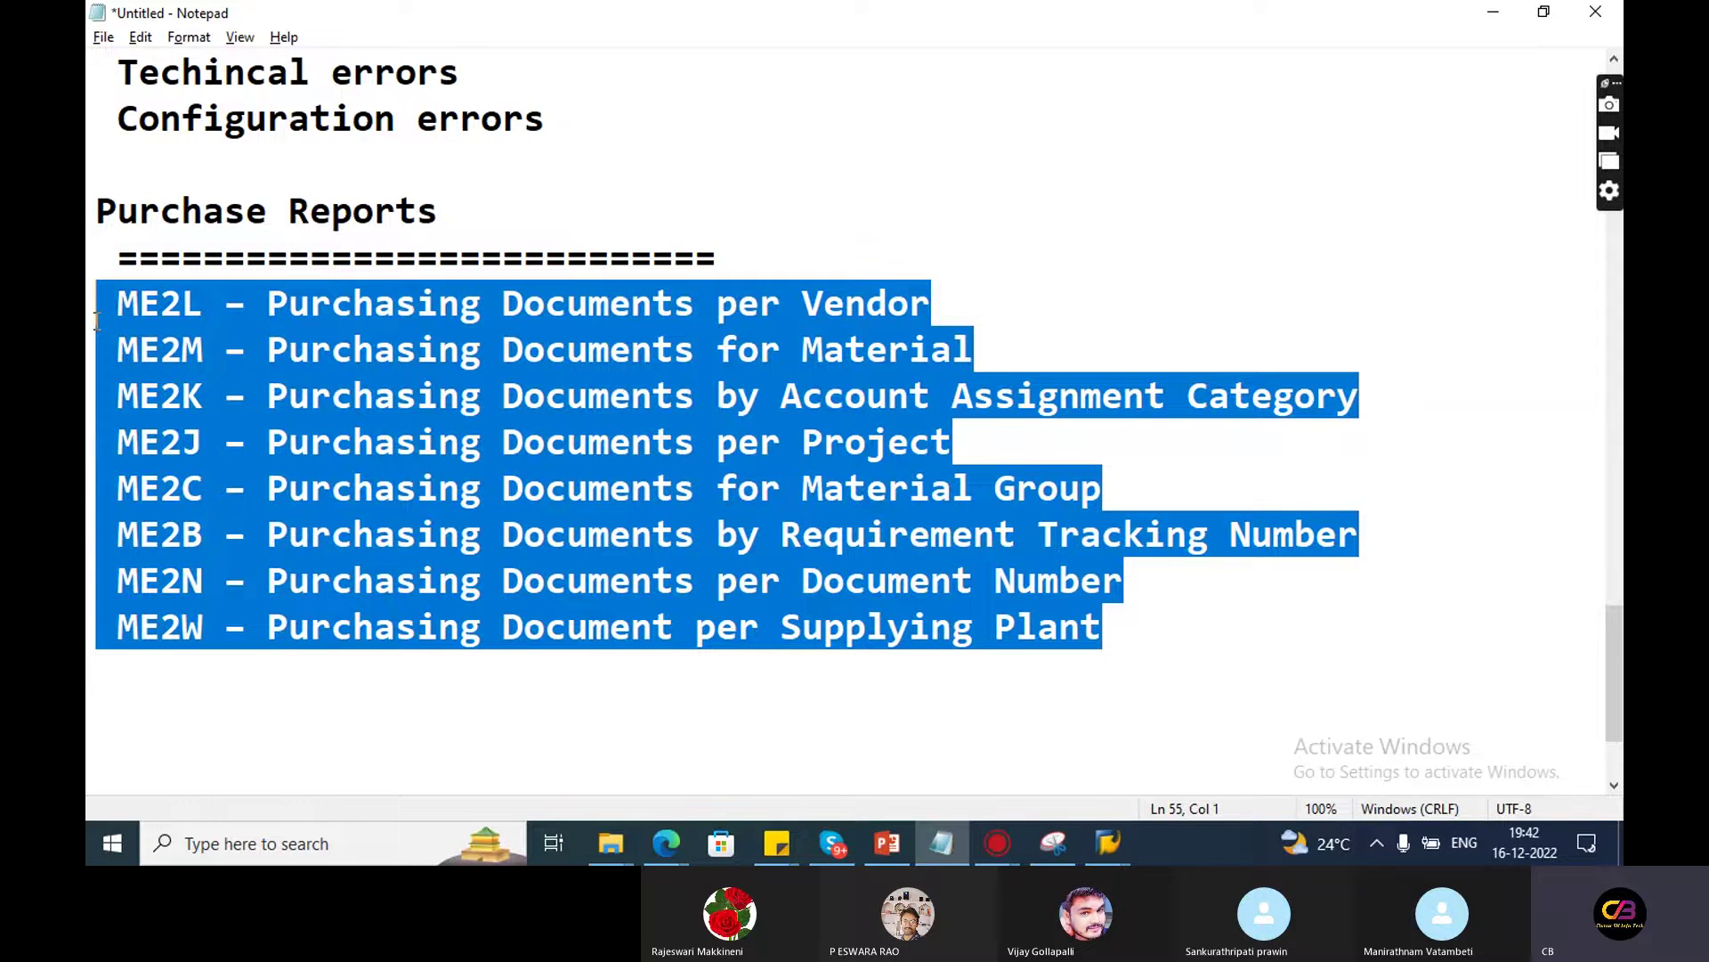
pyautogui.hotkey('alt', 'Tab')
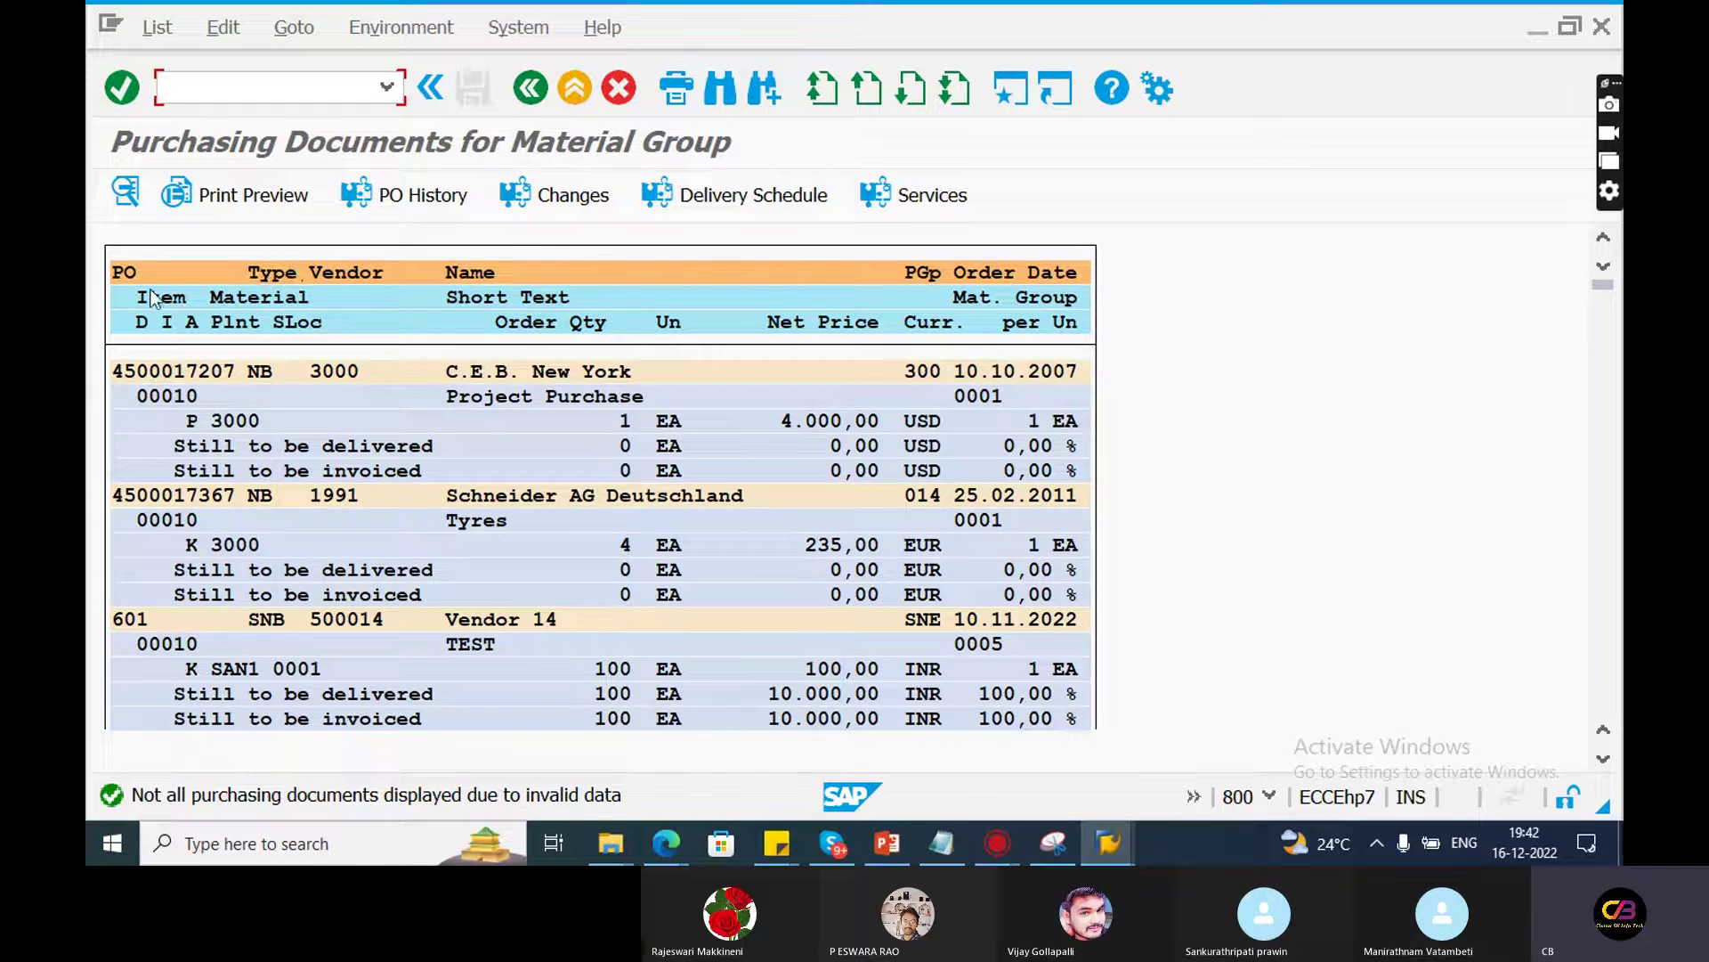
# Examine the PO, name, material group, order quantity and storage location headings of the material group report, then return to its selection screen
pyautogui.click(310, 274)
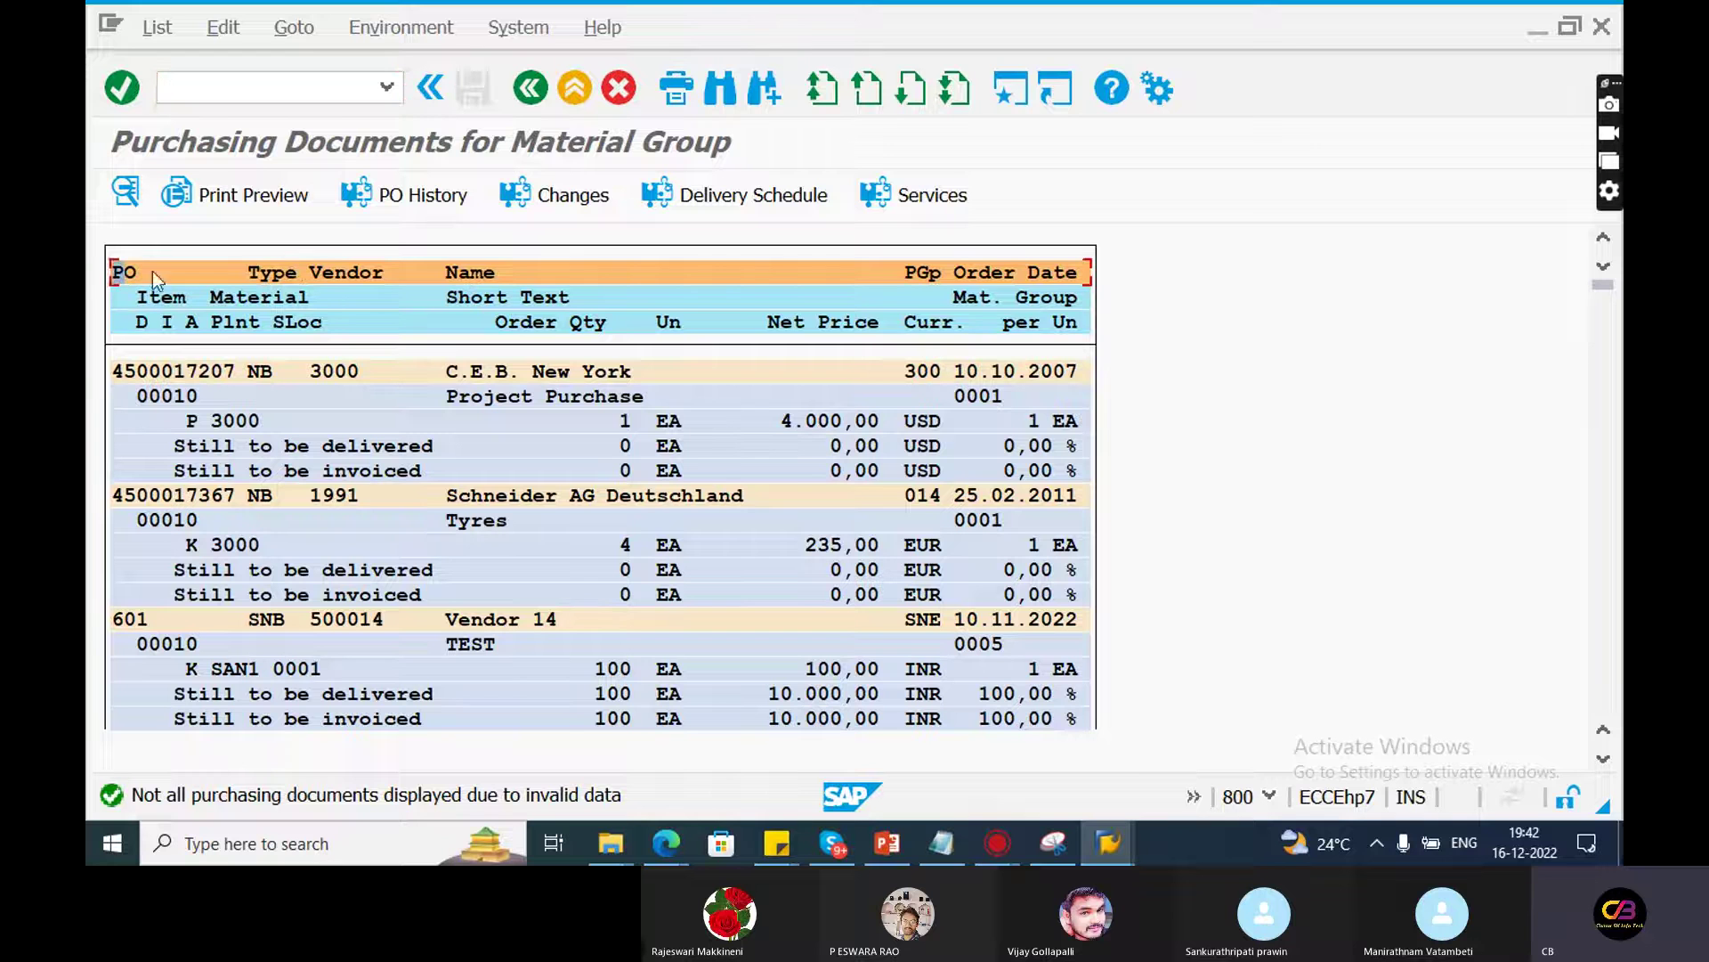
pyautogui.click(486, 276)
pyautogui.click(1067, 299)
pyautogui.click(529, 322)
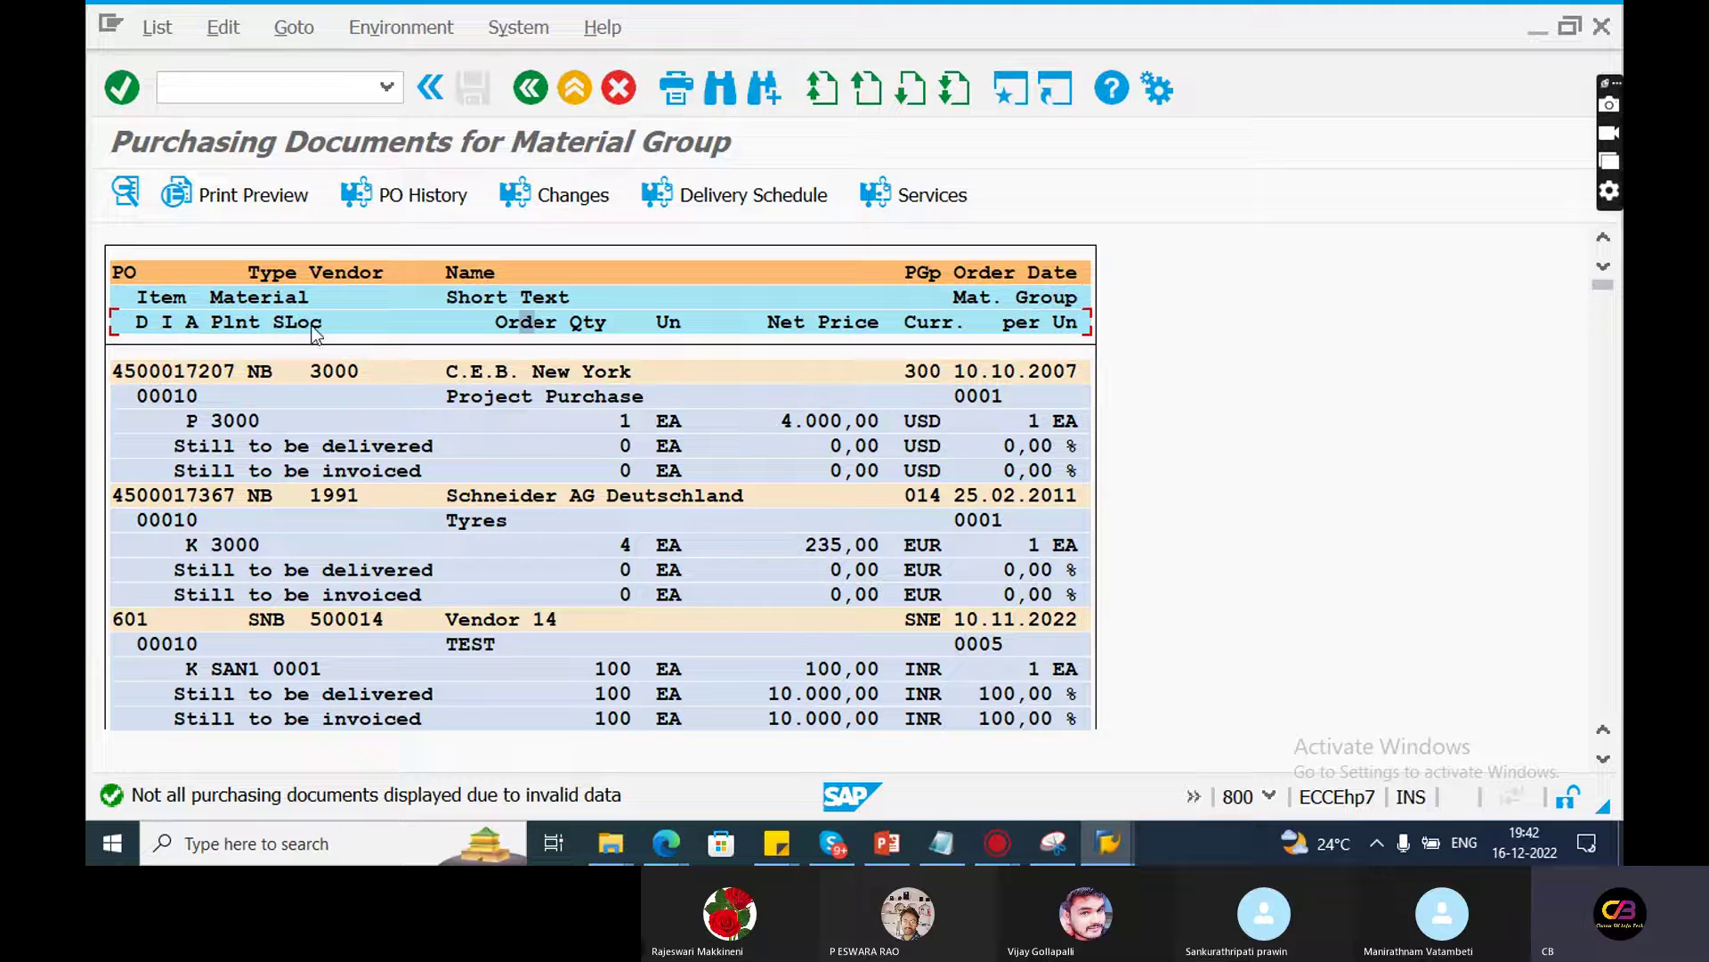
pyautogui.click(309, 326)
pyautogui.click(530, 87)
# Copy the code ME2L from the Notepad list and start transaction ME2L in SAP
pyautogui.hotkey('alt', 'Tab')
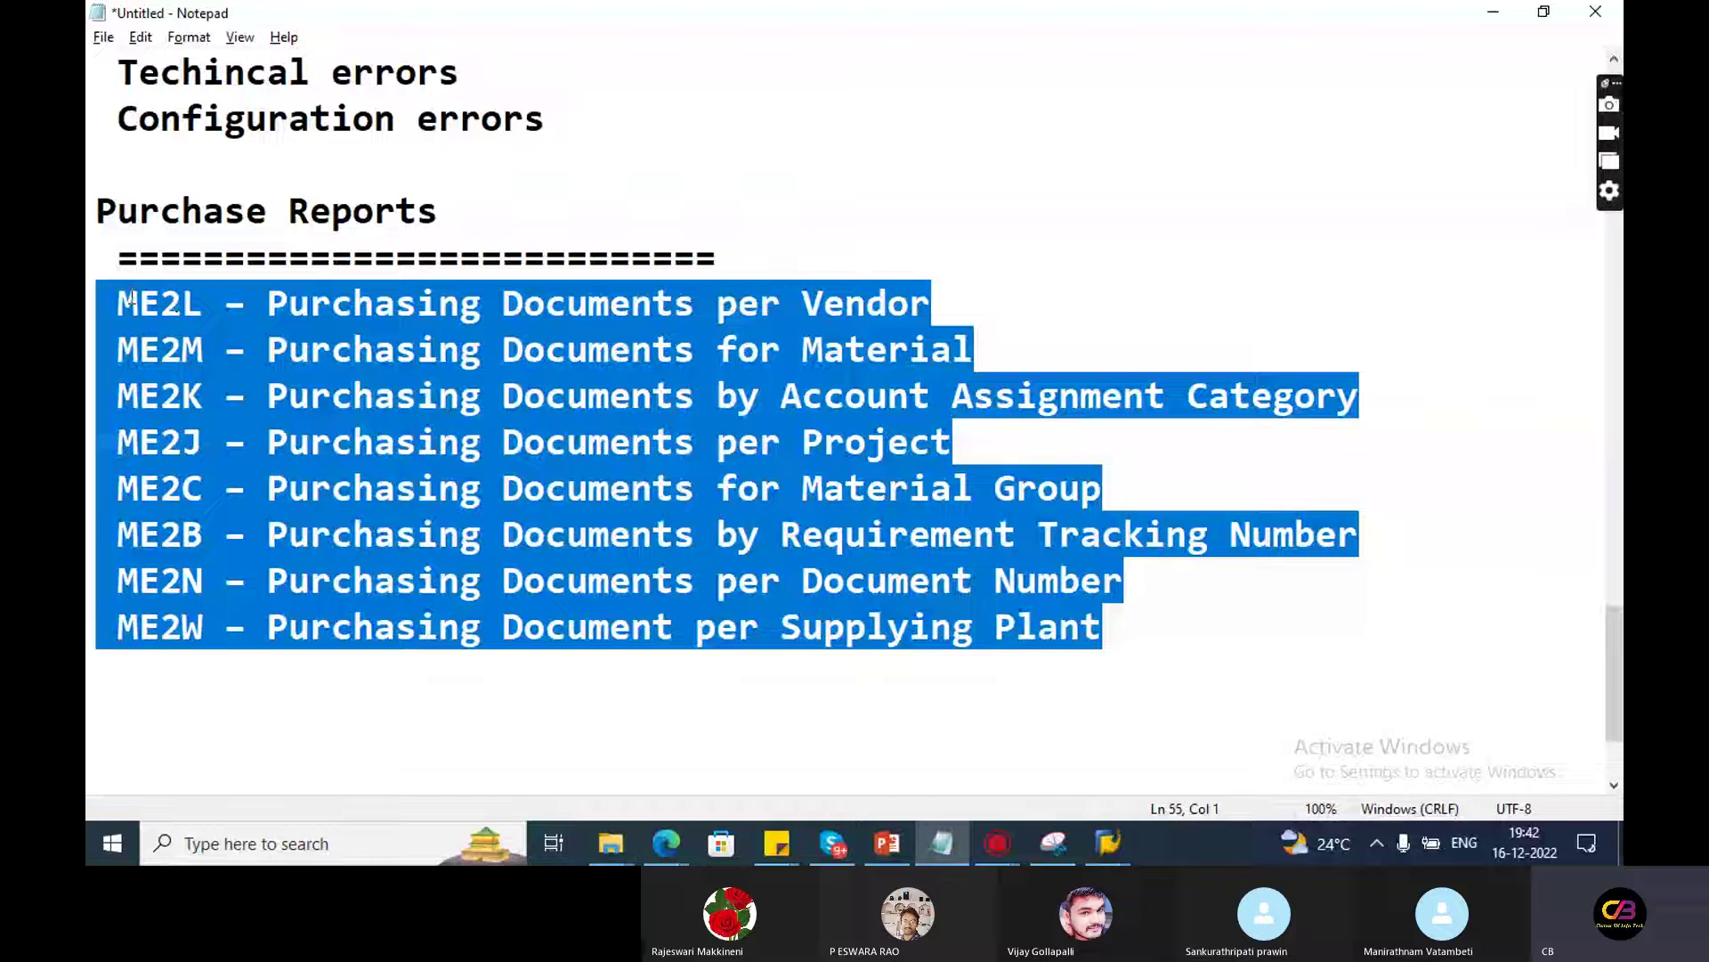
pyautogui.click(204, 304)
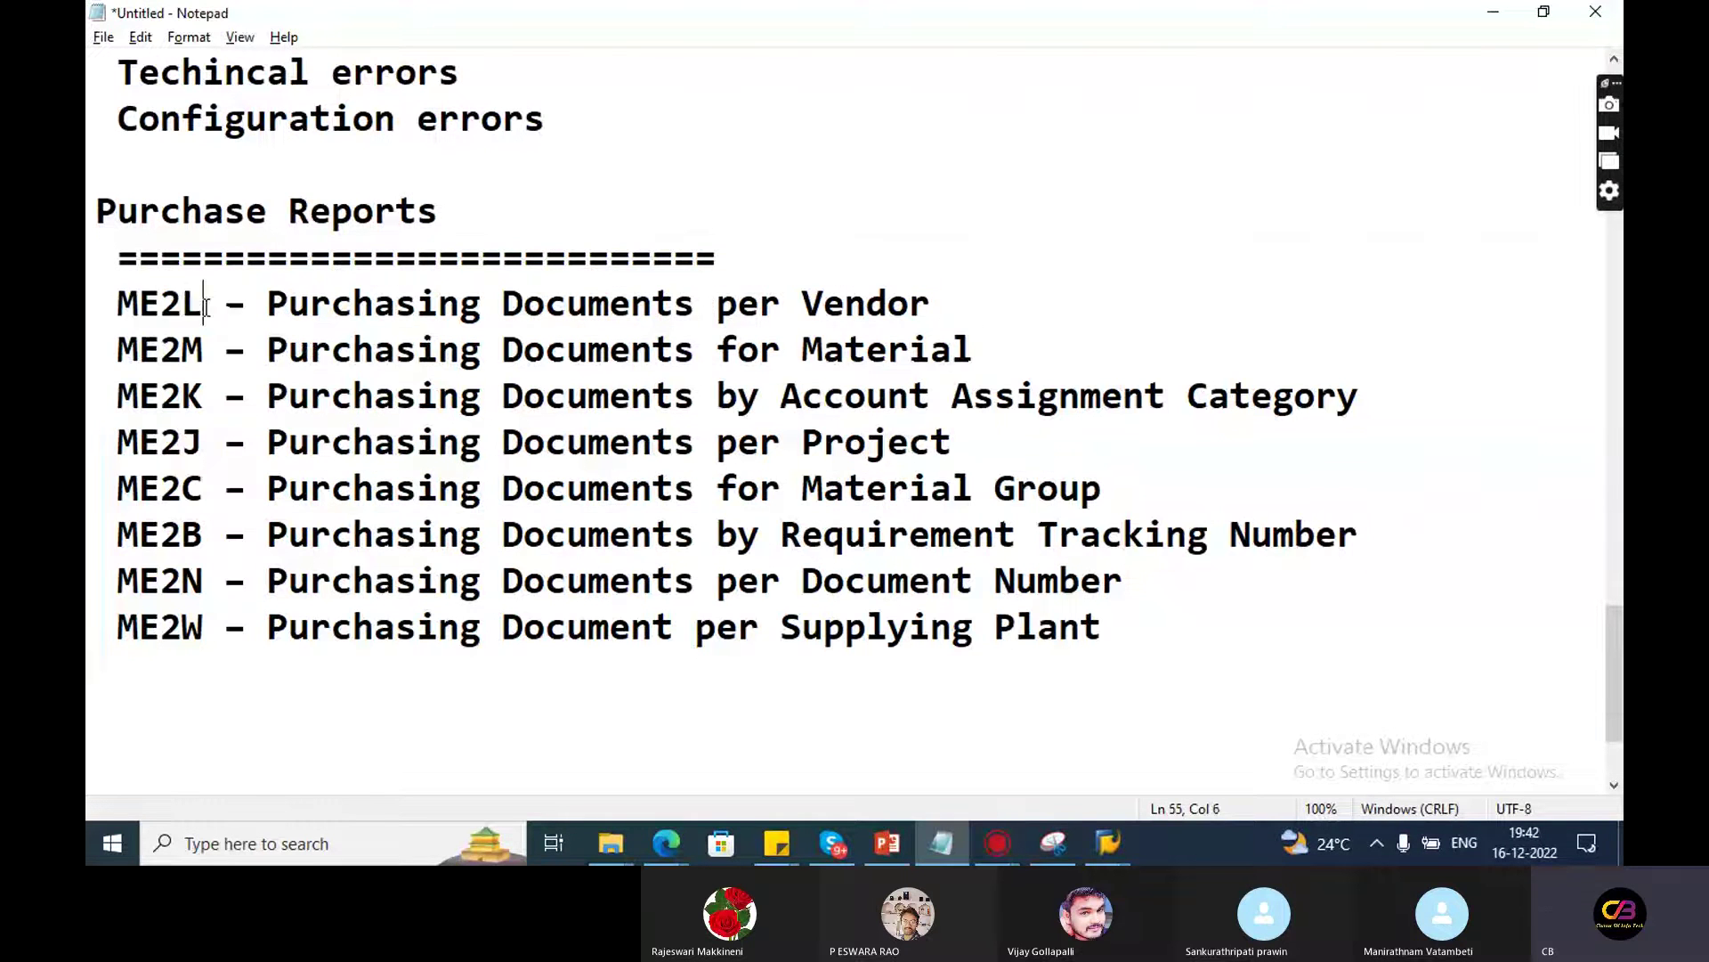
pyautogui.moveTo(204, 304); pyautogui.dragTo(88, 300)
pyautogui.hotkey('ctrl', 'c')
pyautogui.hotkey('alt', 'Tab')
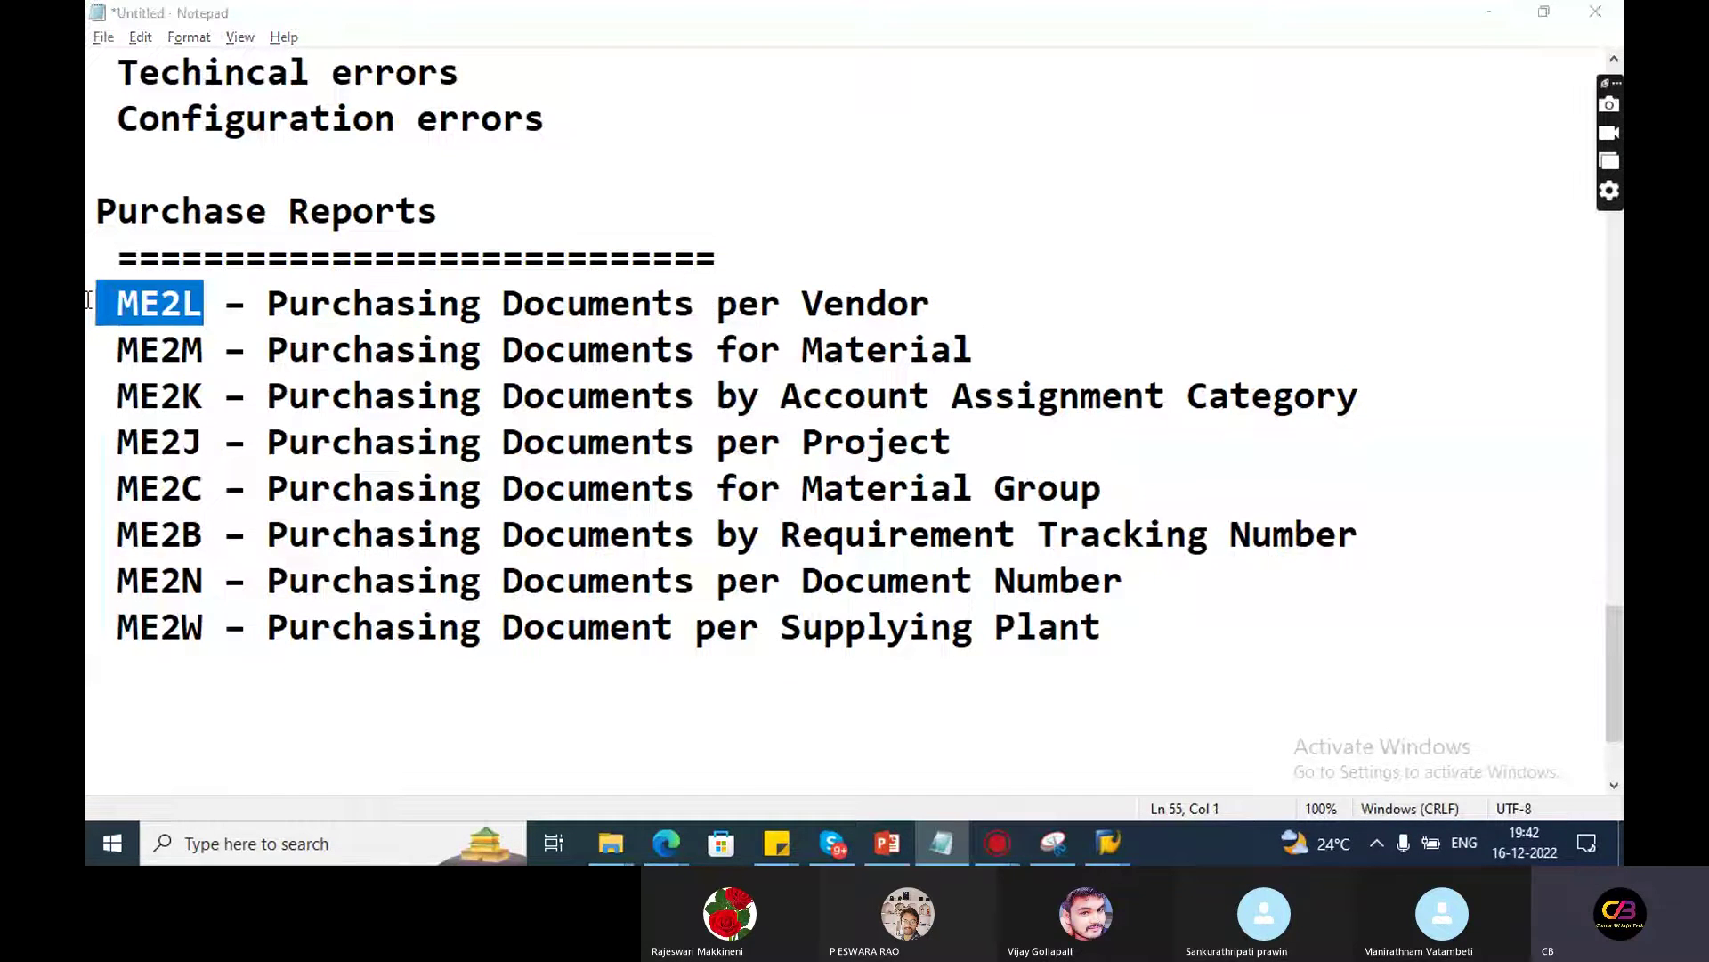
pyautogui.click(253, 86)
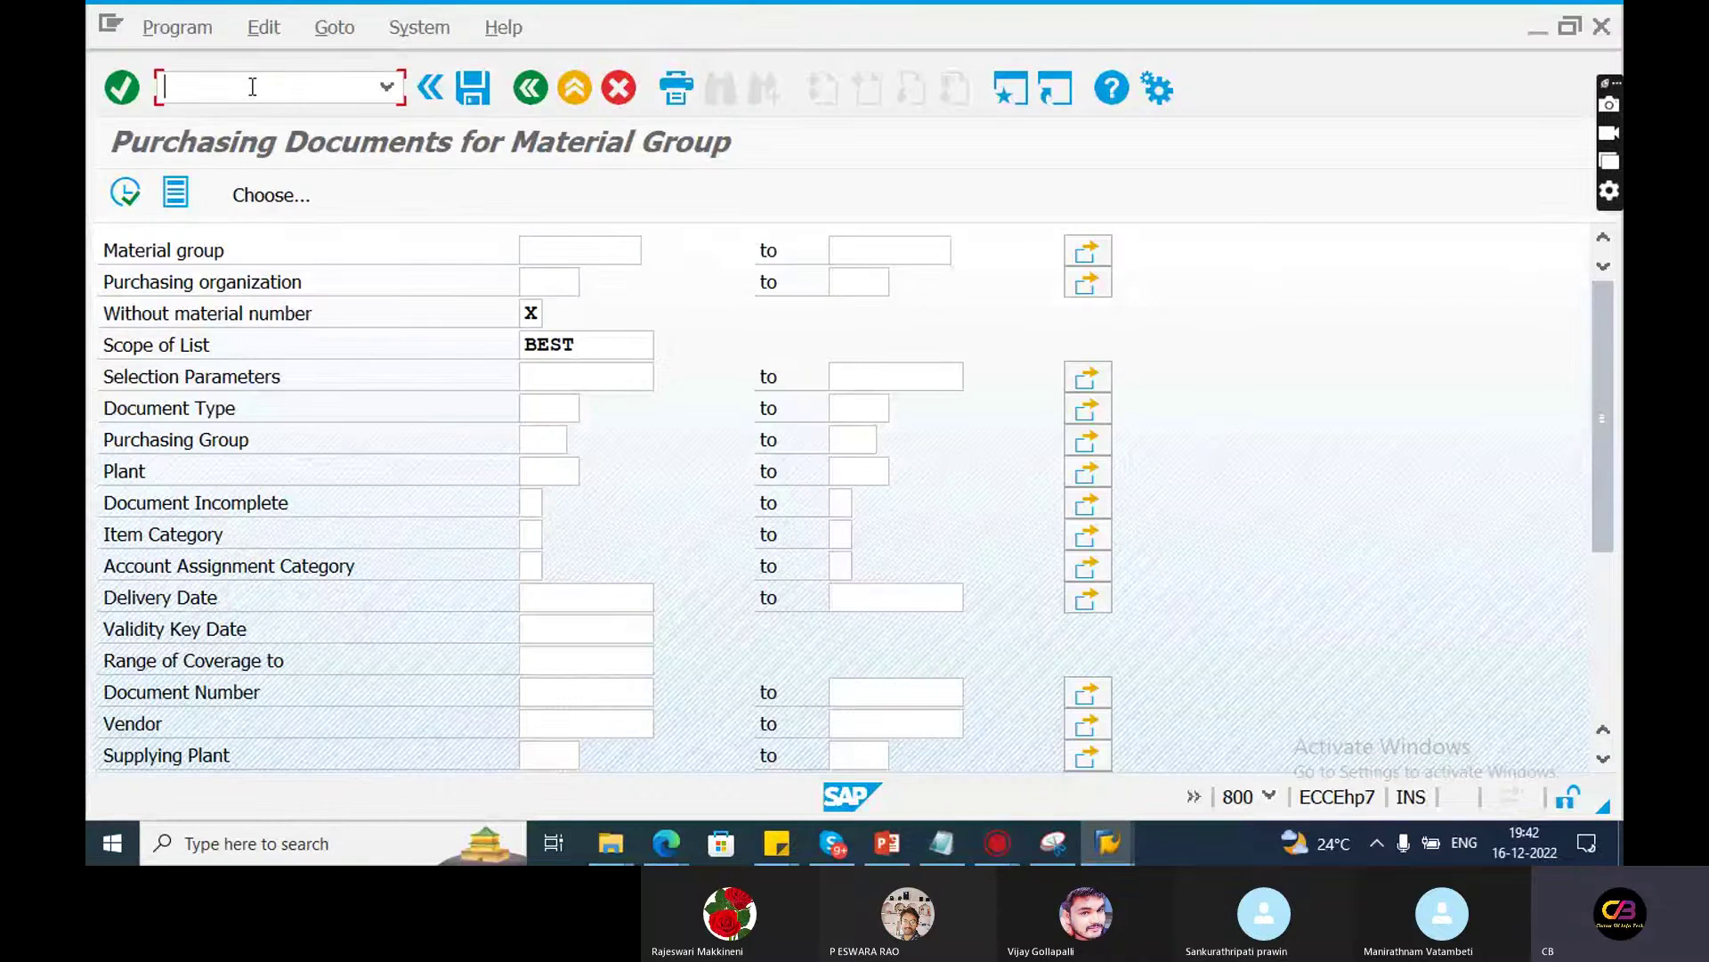
pyautogui.write('/n')
pyautogui.hotkey('ctrl', 'v')
pyautogui.press('Return')
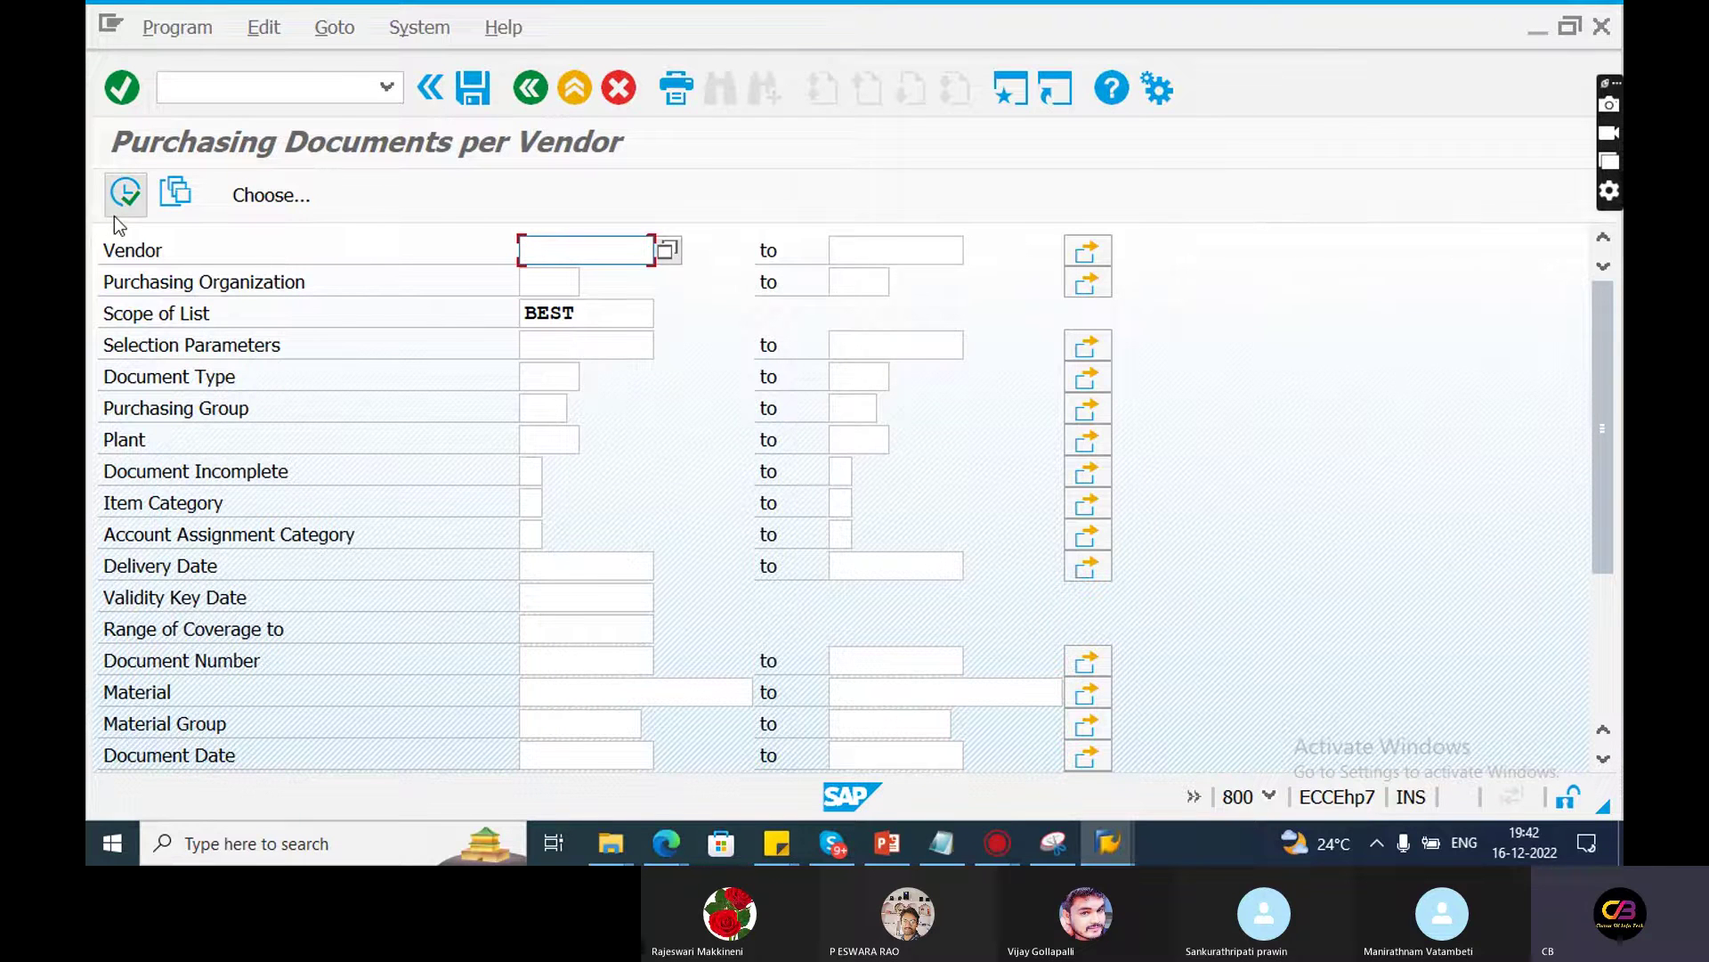
# Run the vendor report without any selection criteria and examine its item, material, supplying plant, short text, quantity and unit headings
pyautogui.click(135, 192)
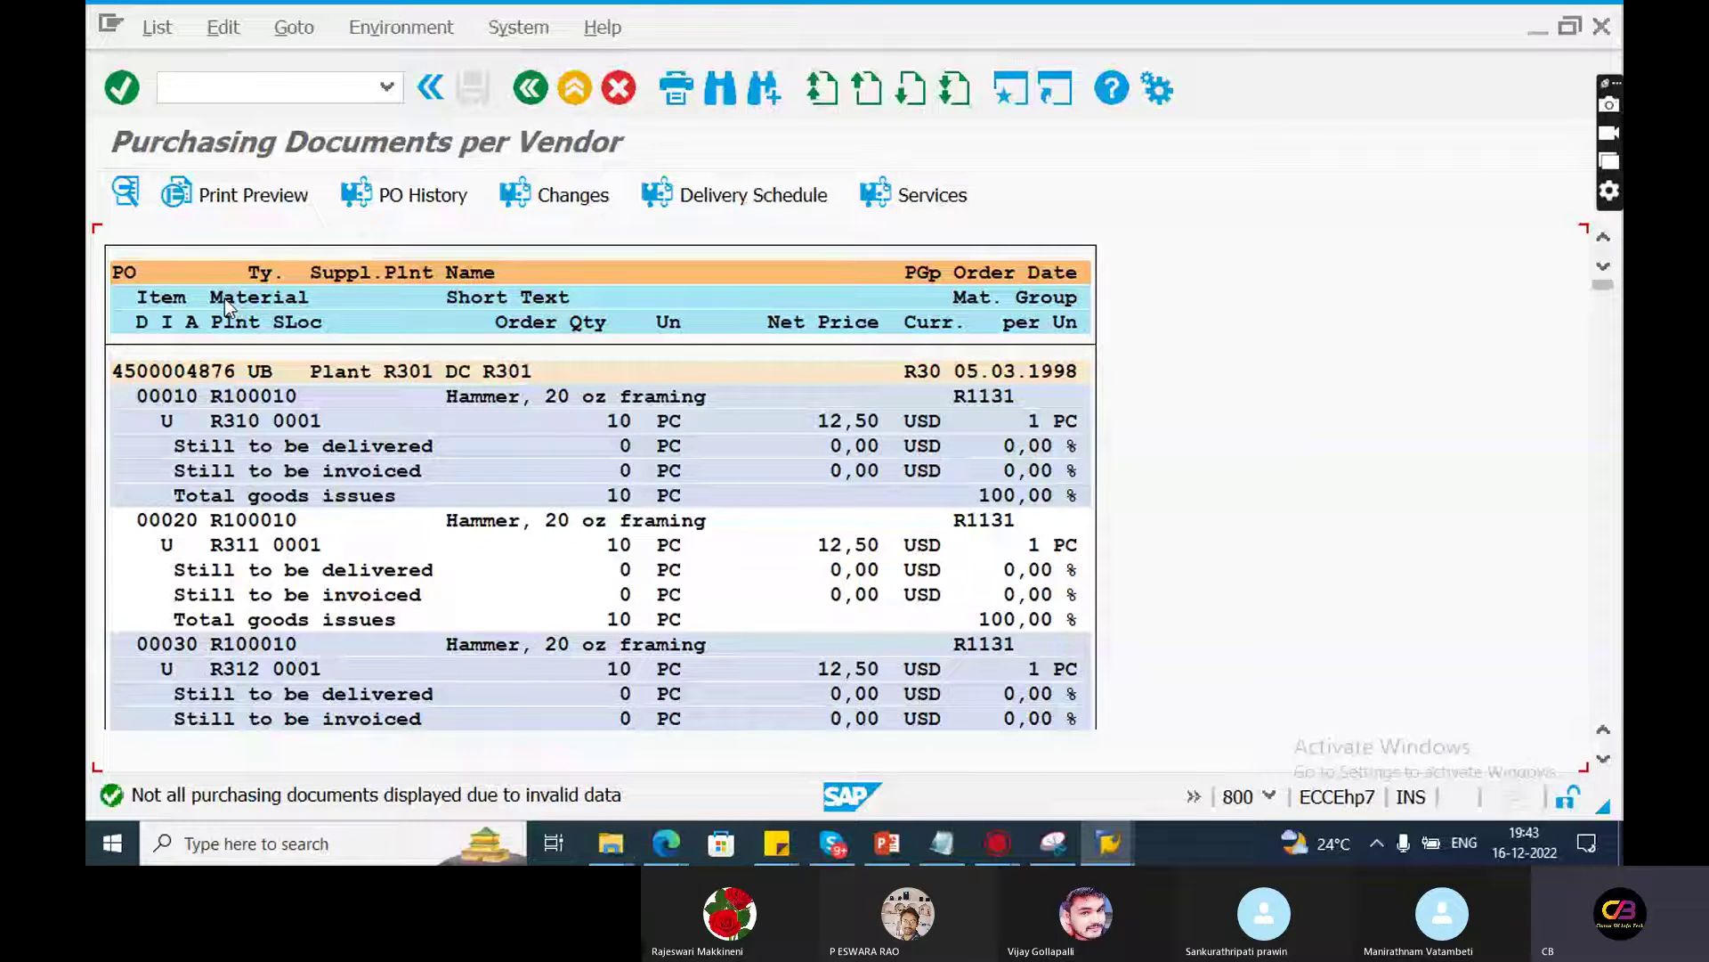
pyautogui.click(152, 295)
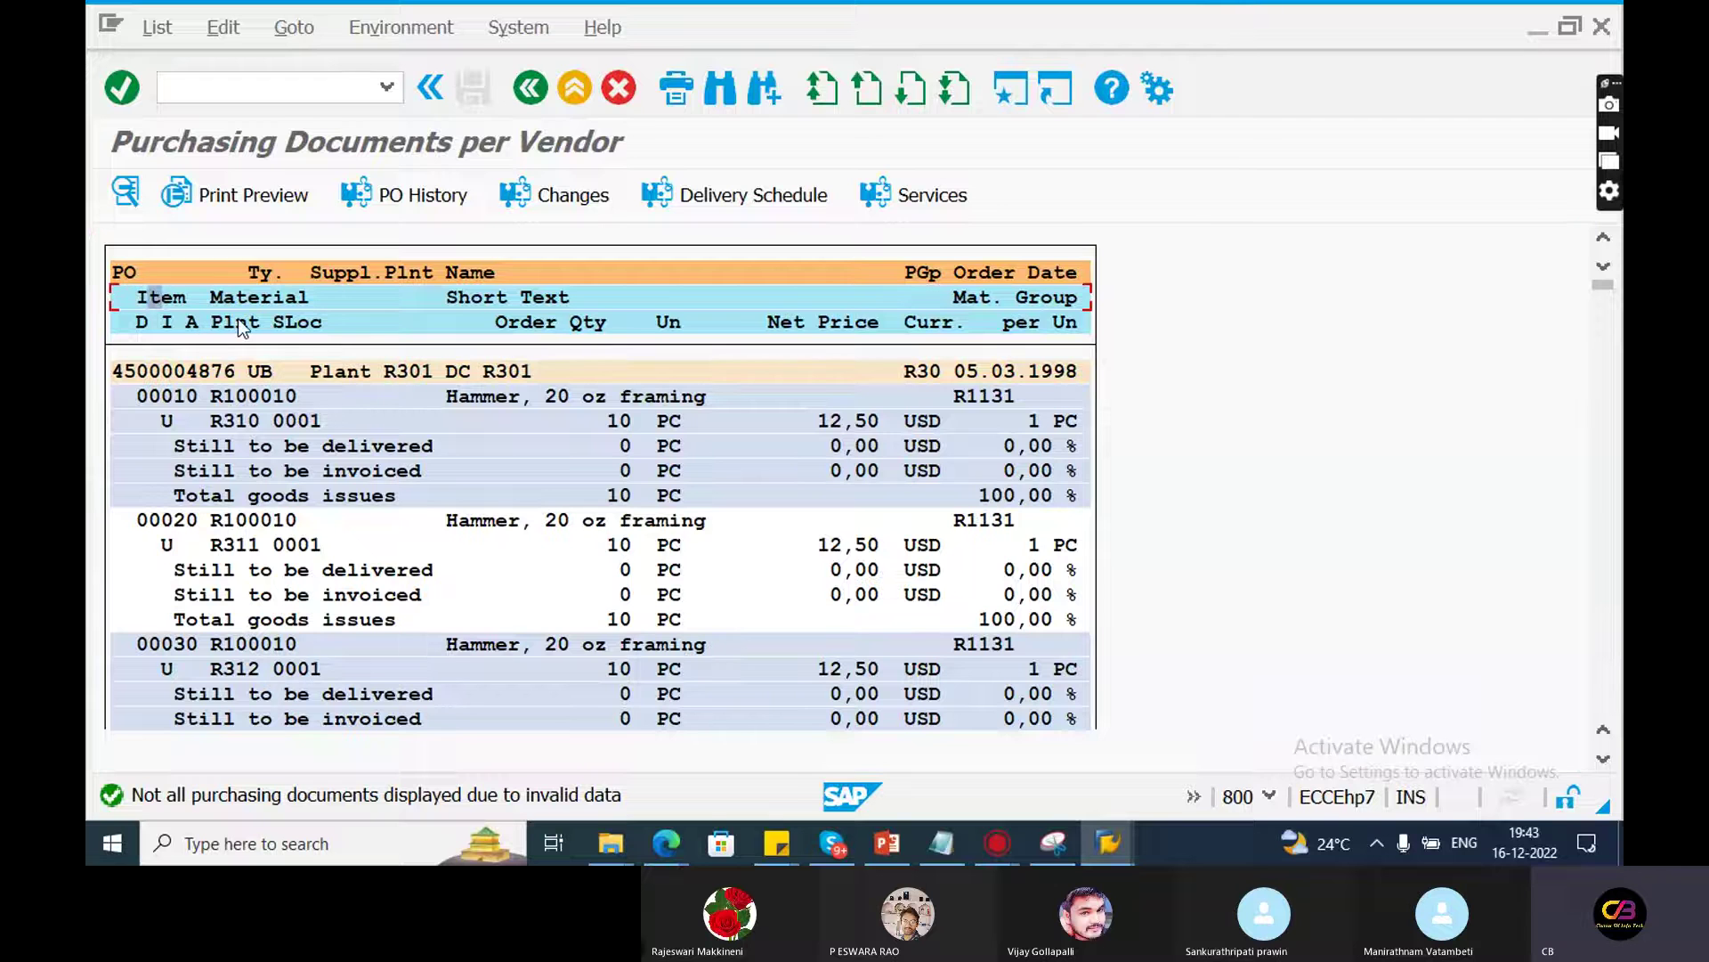
pyautogui.click(256, 294)
pyautogui.click(364, 273)
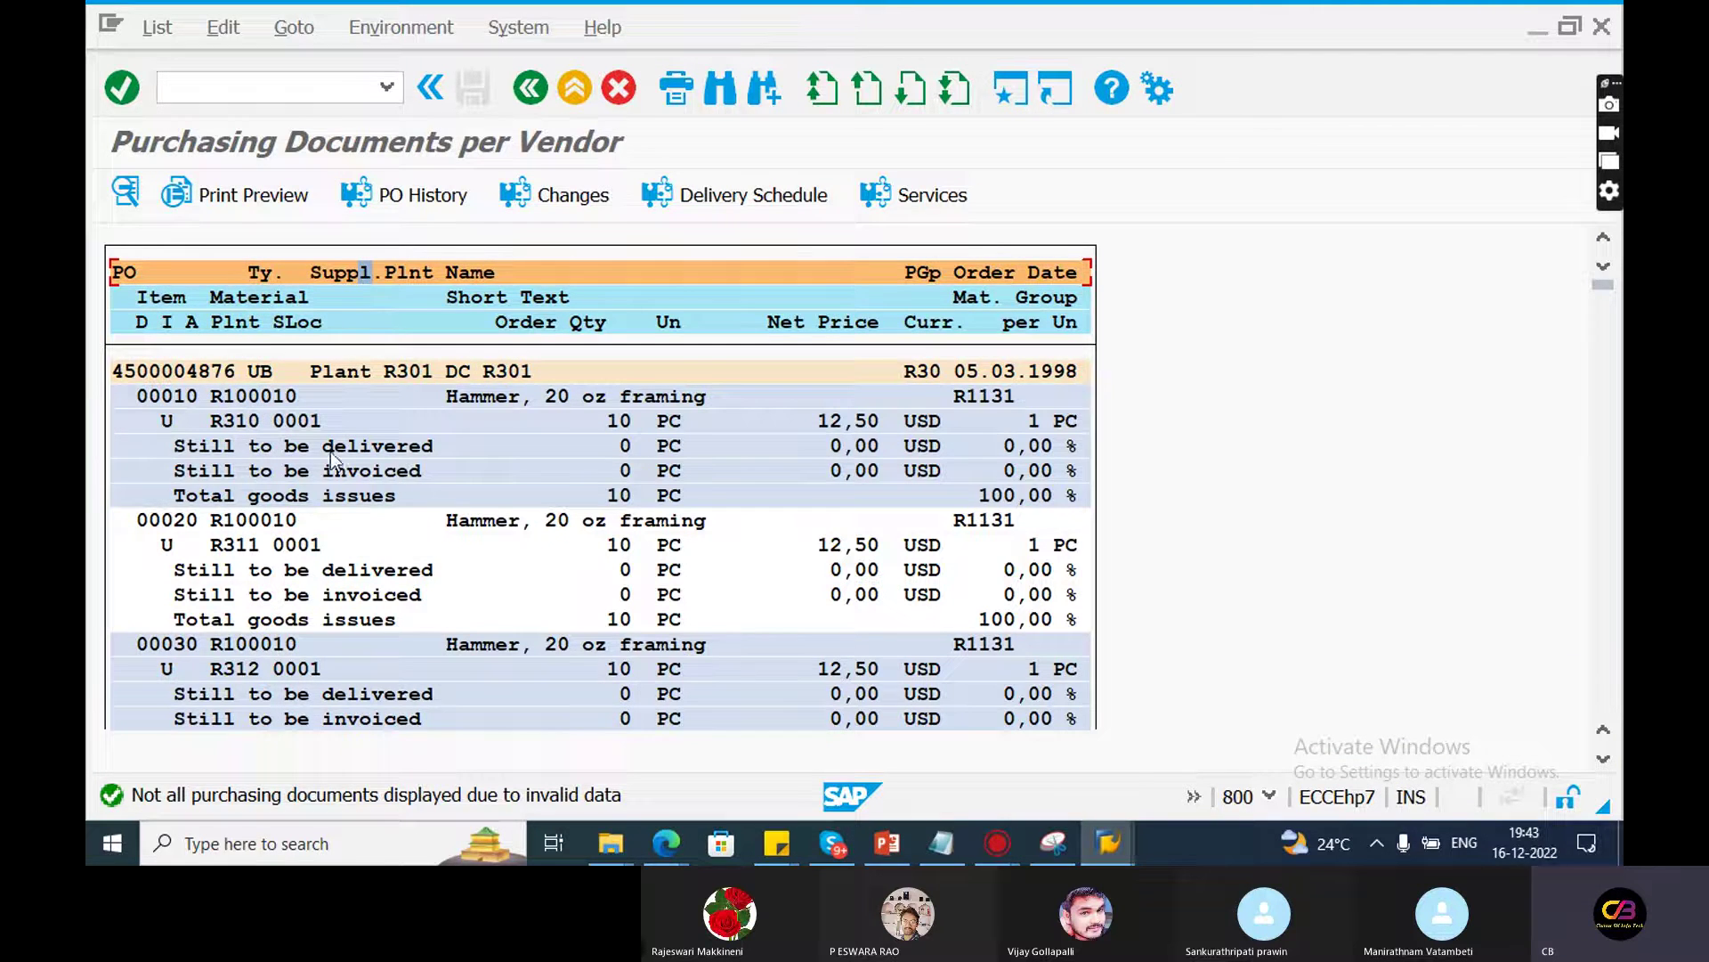
pyautogui.click(306, 422)
pyautogui.click(484, 293)
pyautogui.click(526, 322)
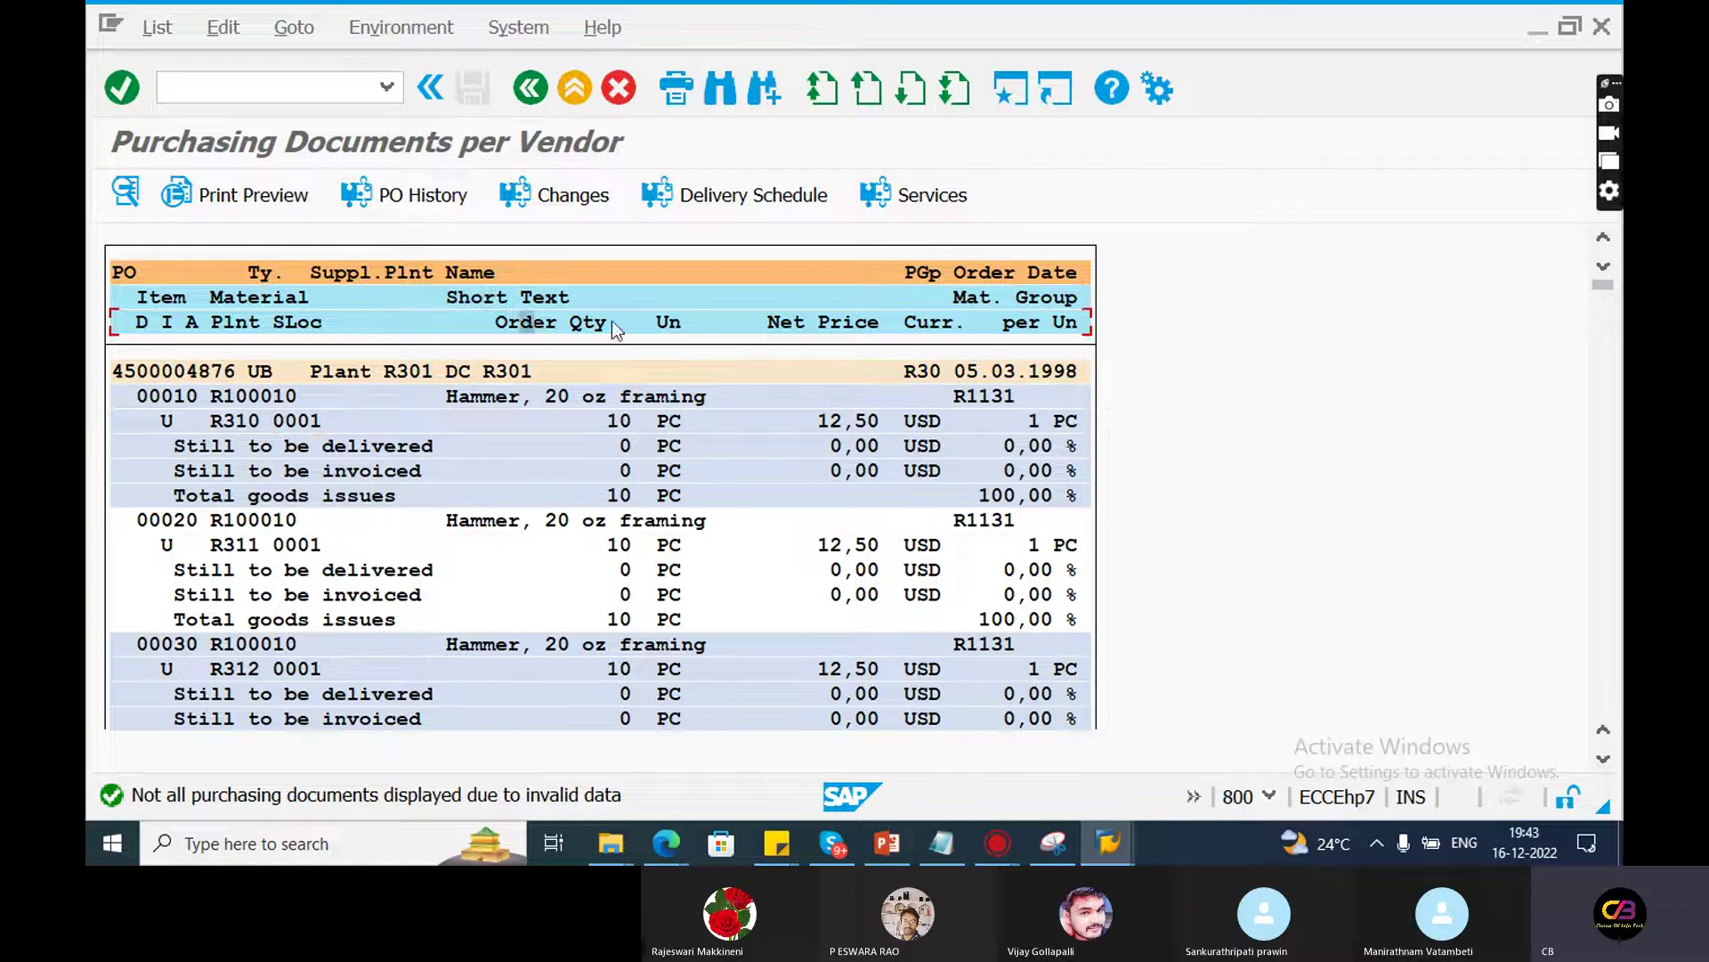
pyautogui.click(686, 322)
# Set the status bar's system information to show the transaction code
pyautogui.click(1270, 794)
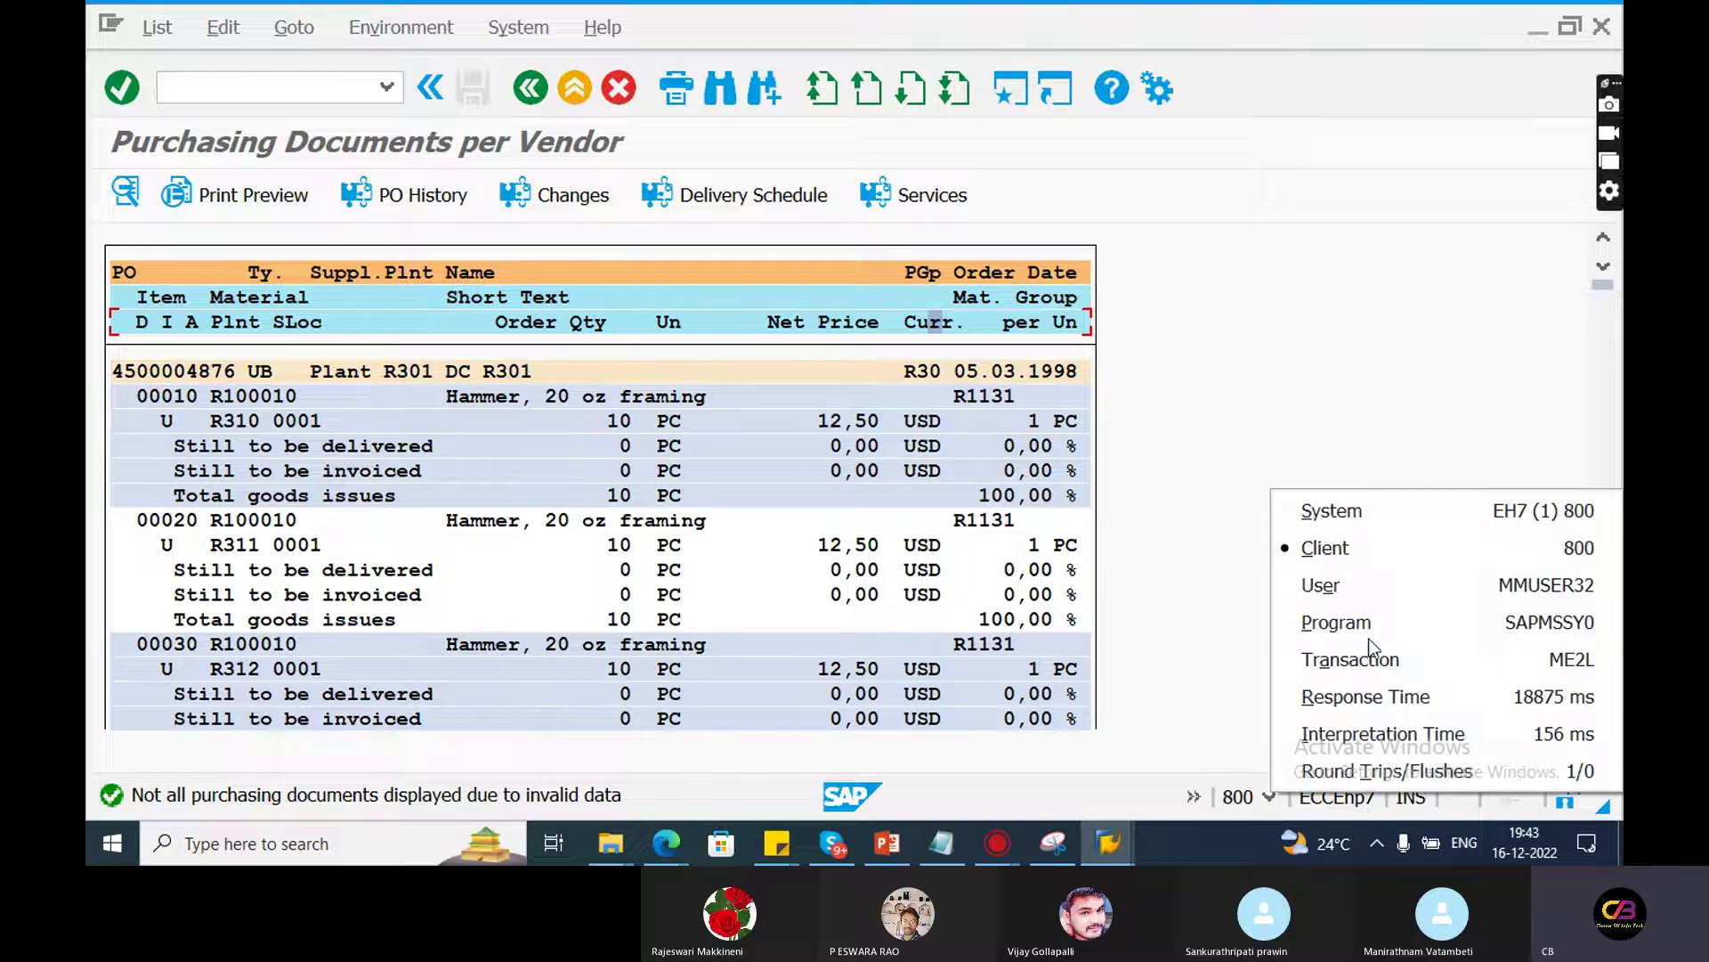
pyautogui.click(1457, 648)
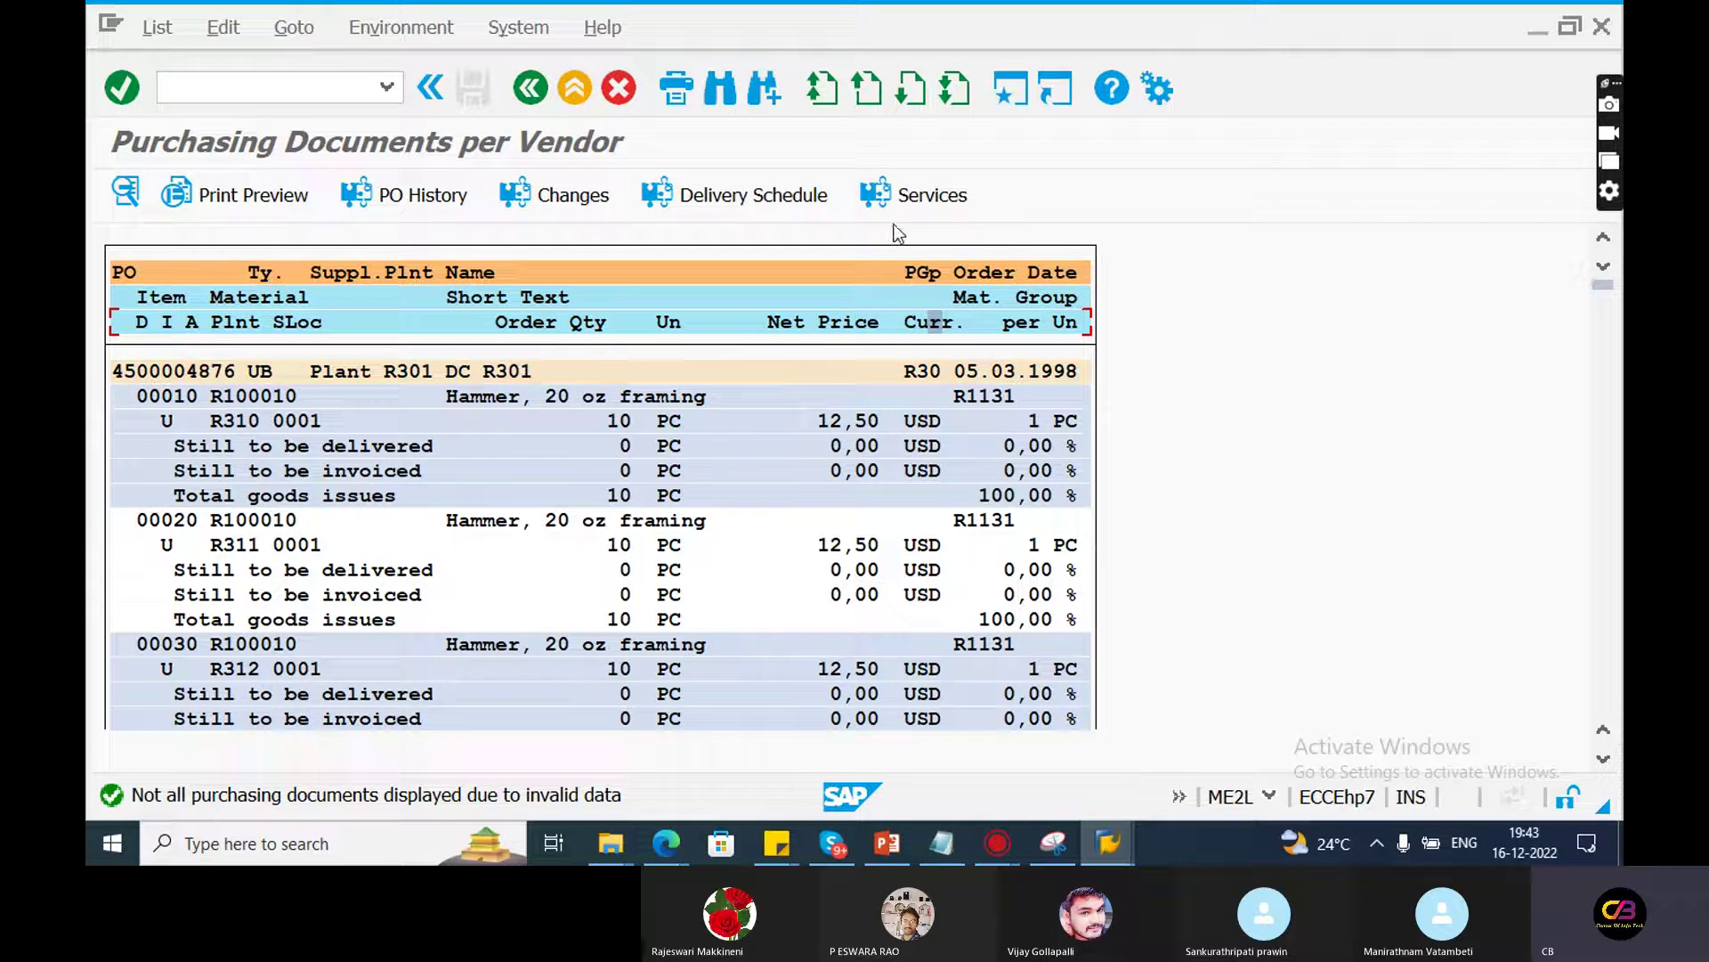
# Try to open the print preview and the changes from the vendor report's header row, then point out the Mat. Group heading
pyautogui.click(254, 196)
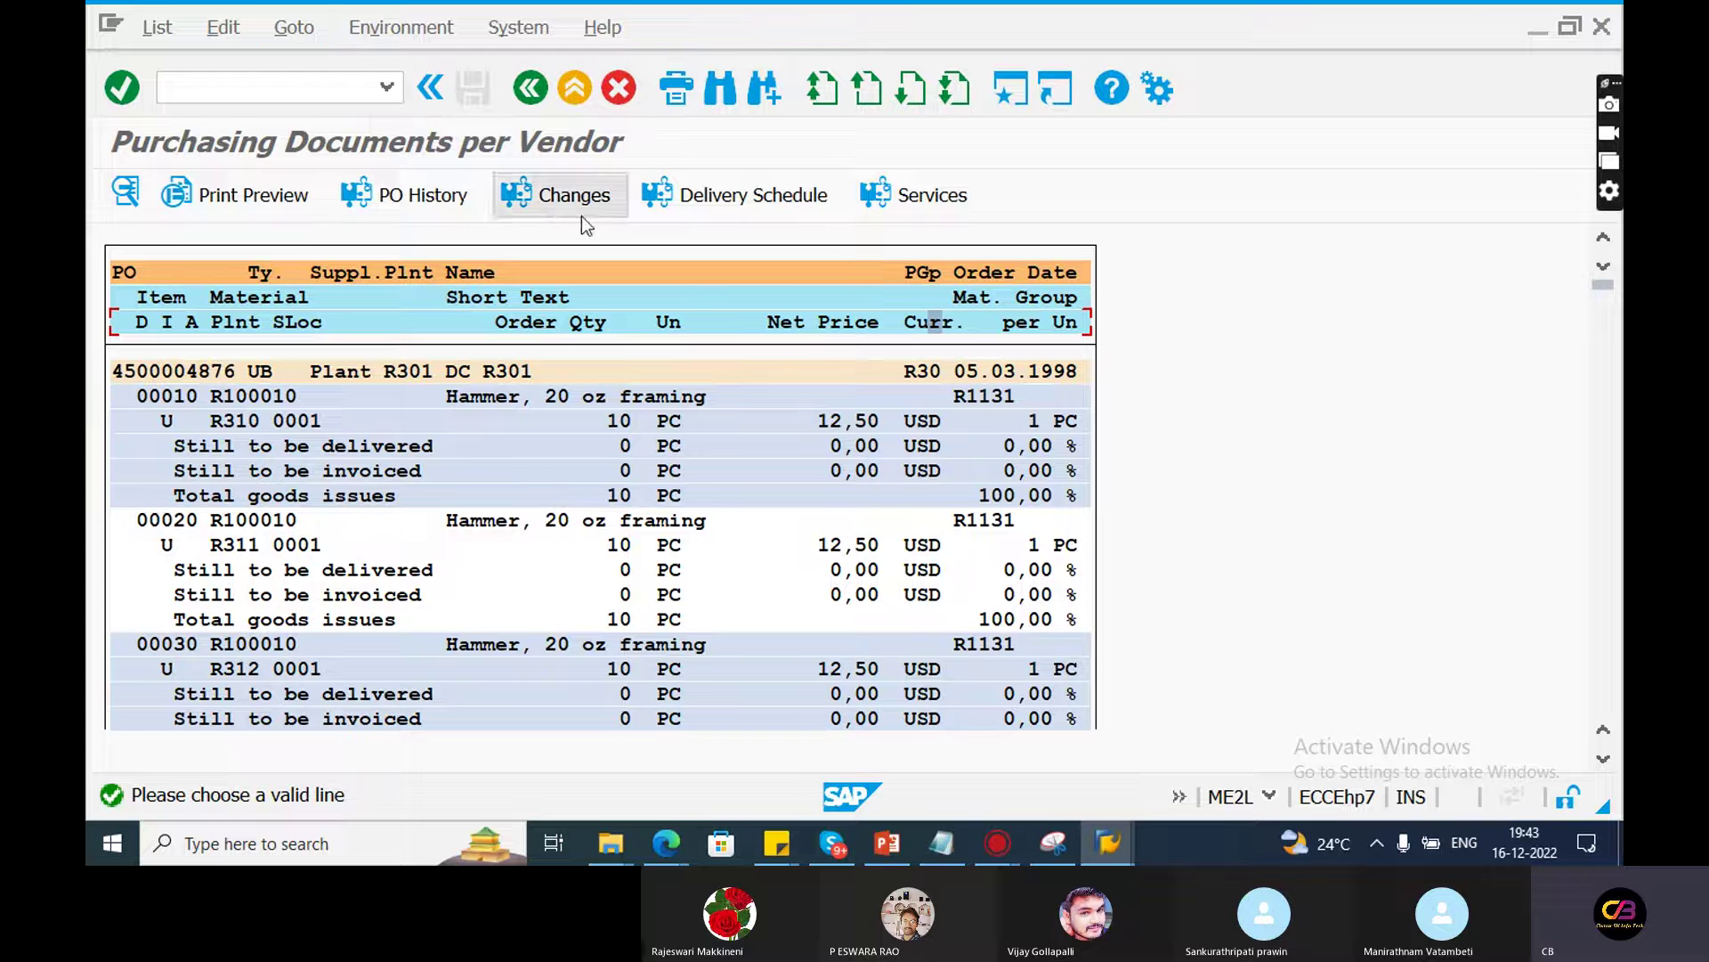
pyautogui.click(554, 210)
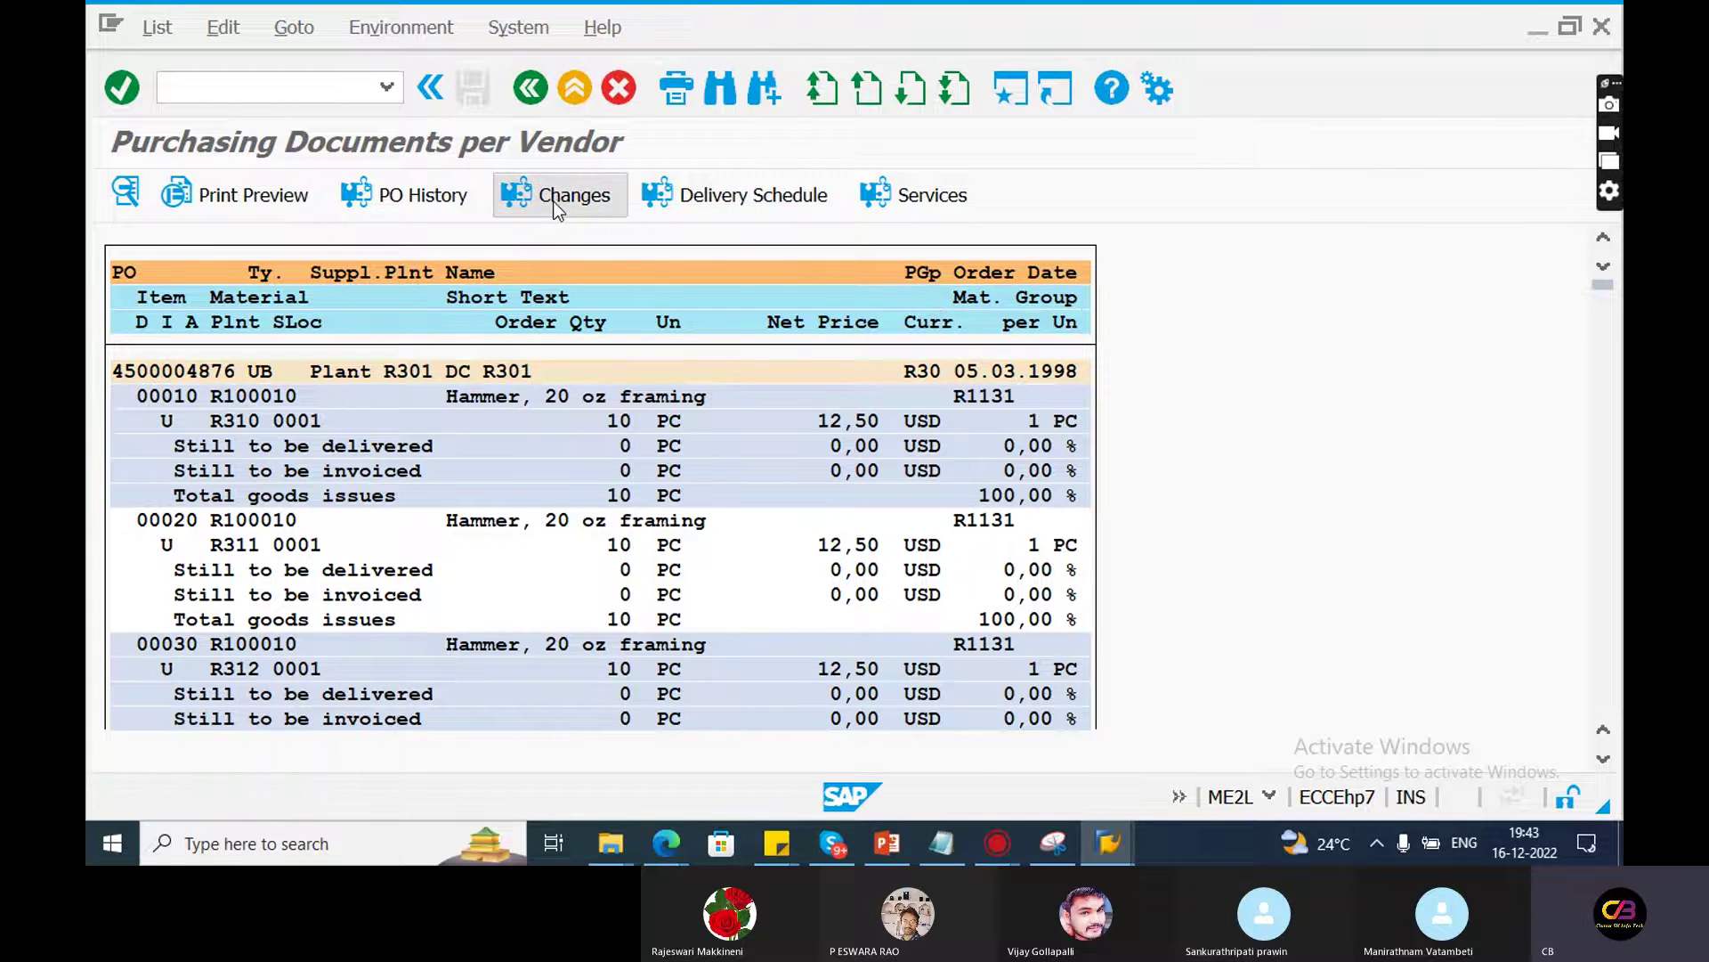
pyautogui.click(961, 575)
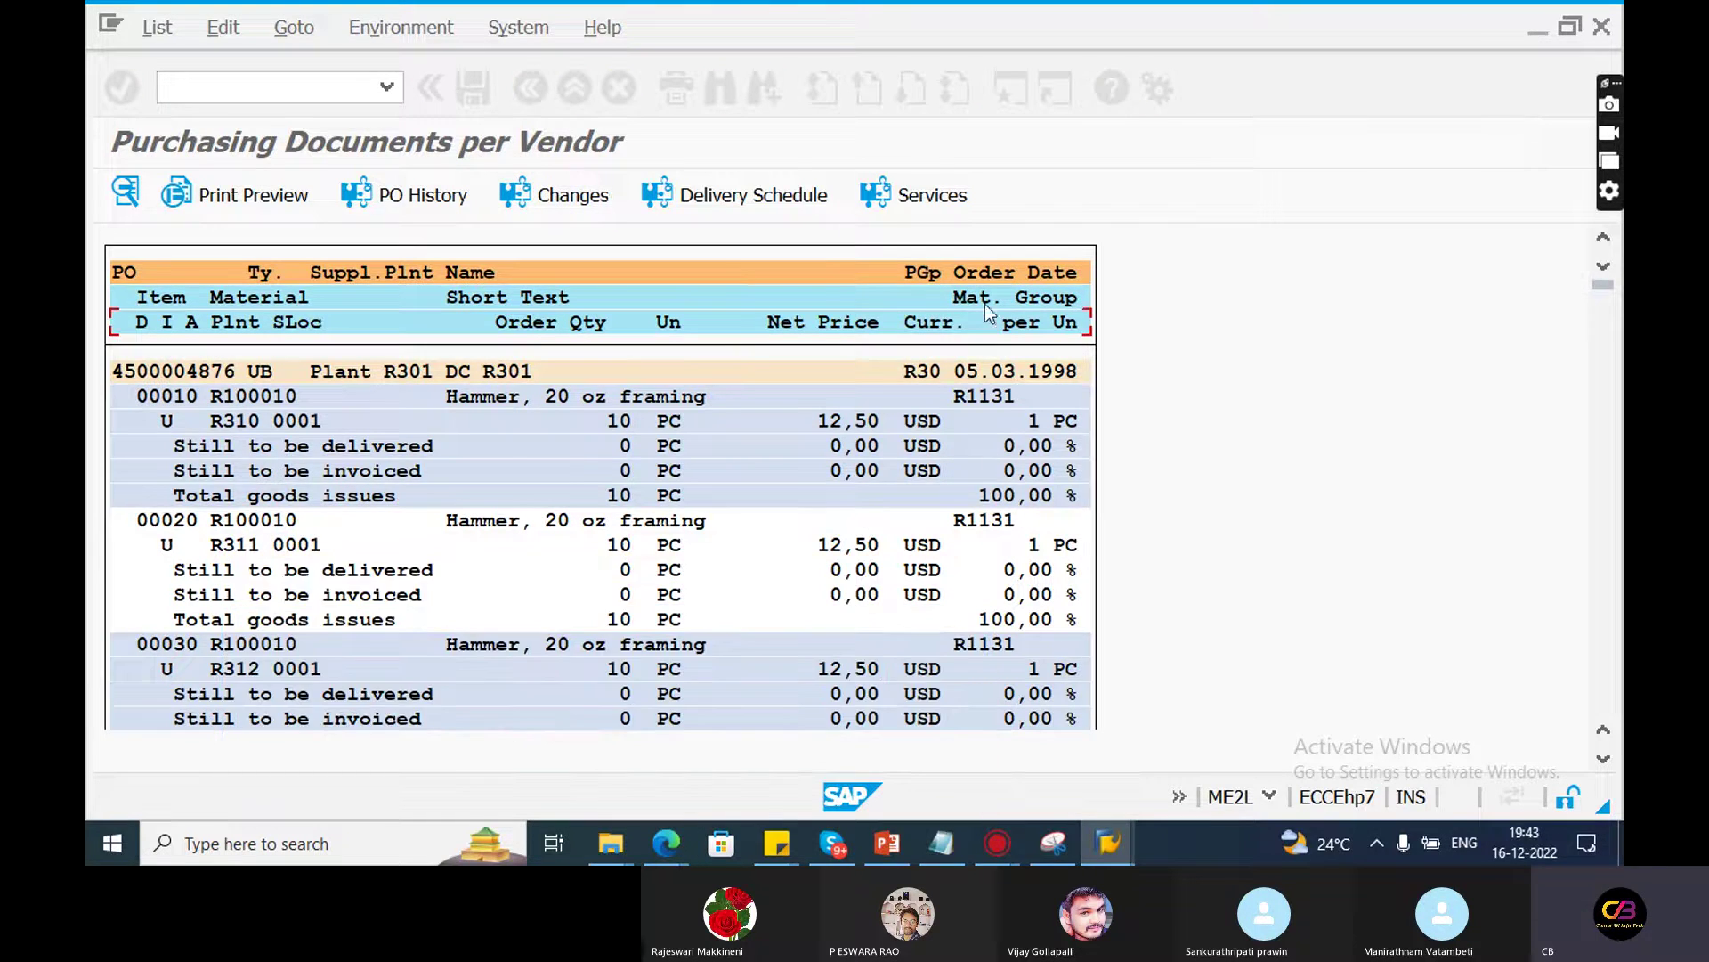
pyautogui.click(992, 299)
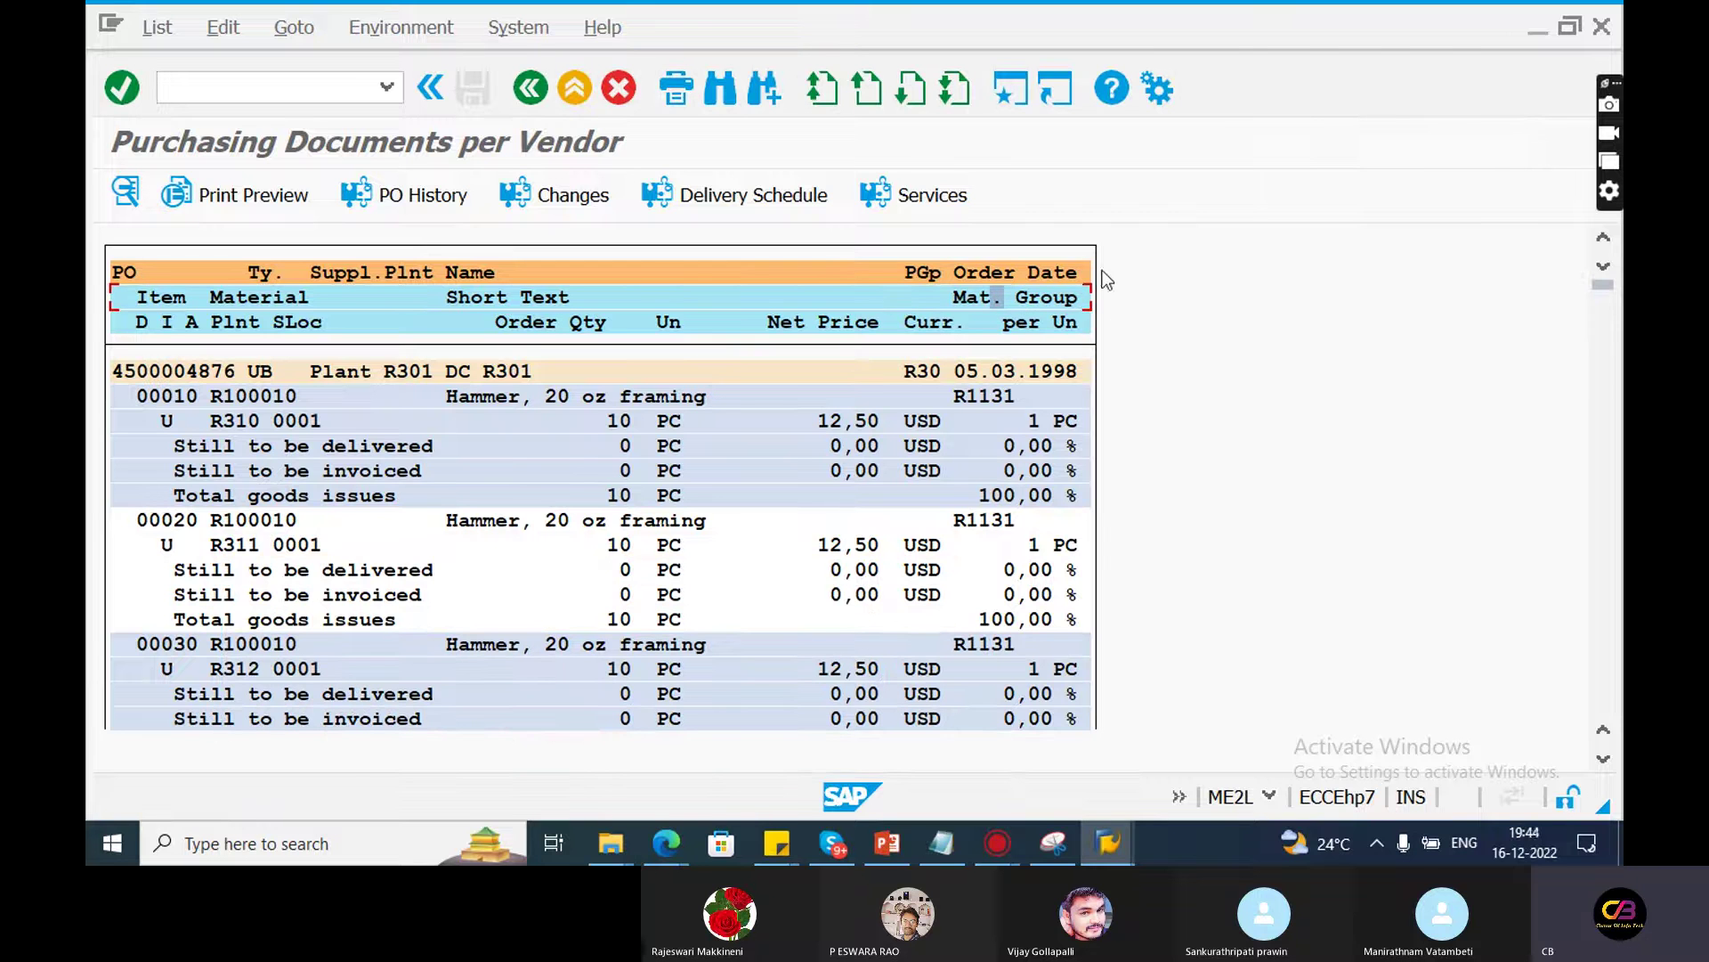